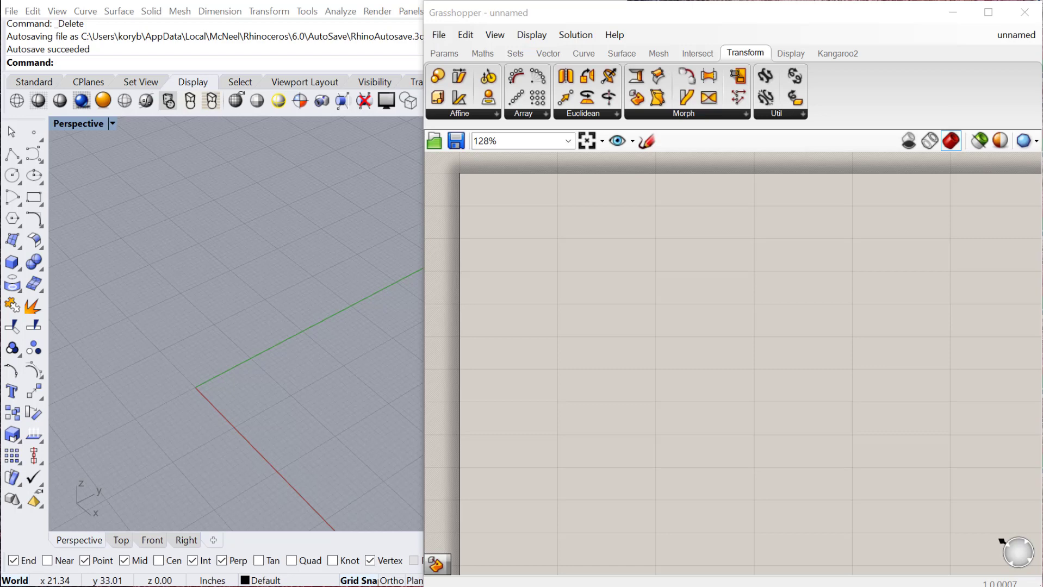
Draw a wavy five-point control point curve in the Front view, starting left of the origin on the X axis
scroll(277, 373, down, 1)
click(147, 542)
right_drag(292, 401, 188, 447)
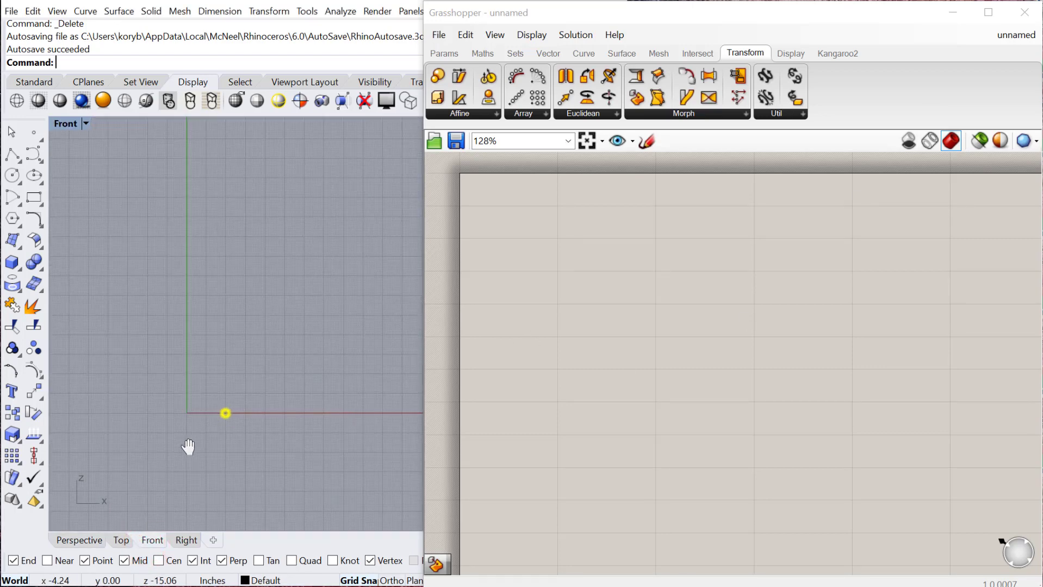
text(curve)
key(Return)
click(109, 413)
click(174, 279)
click(267, 475)
click(352, 275)
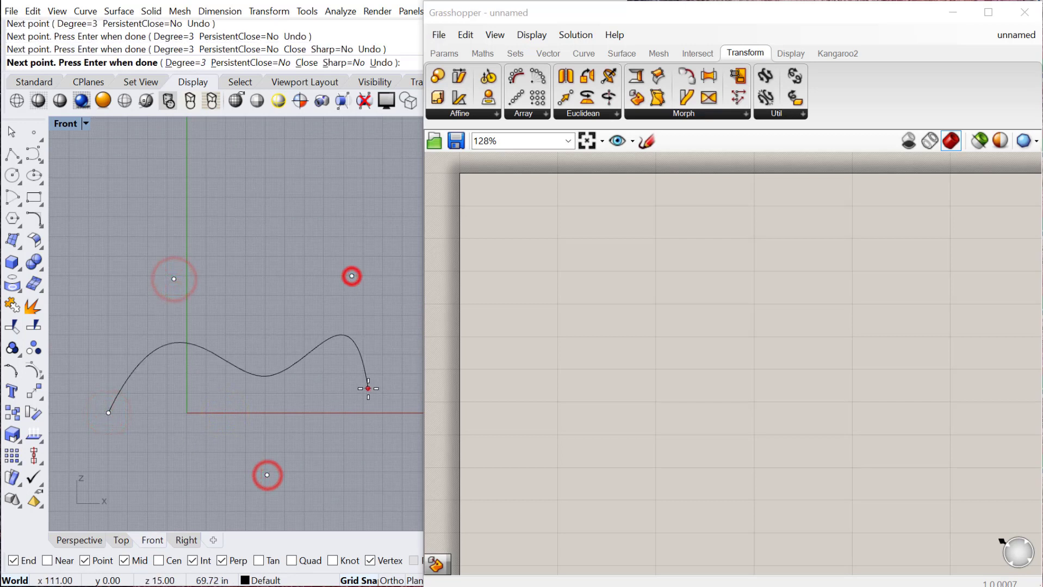
click(368, 388)
key(Return)
key(Return)
Draw a second wavy curve with four control points from the first curve's start point, dipping first and then rising
click(108, 413)
click(192, 462)
click(278, 283)
click(363, 390)
right_click(360, 392)
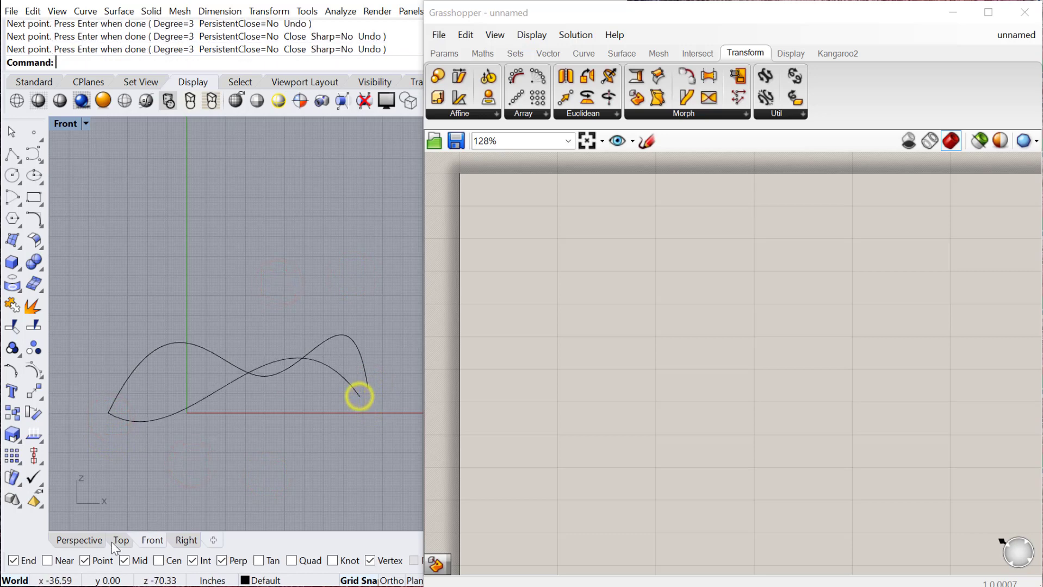
In the Perspective view, move one of the two curves away from the other along the Y axis
click(79, 540)
click(257, 356)
scroll(251, 363, down, 3)
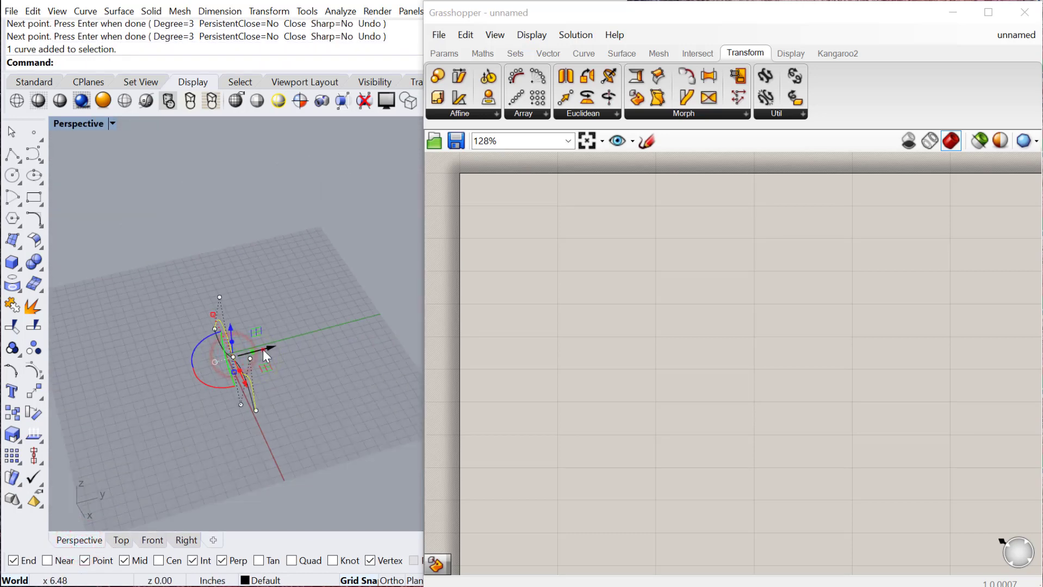
Loft a surface between the two curves, then hide the source curves
drag(345, 459, 205, 278)
text(Loft)
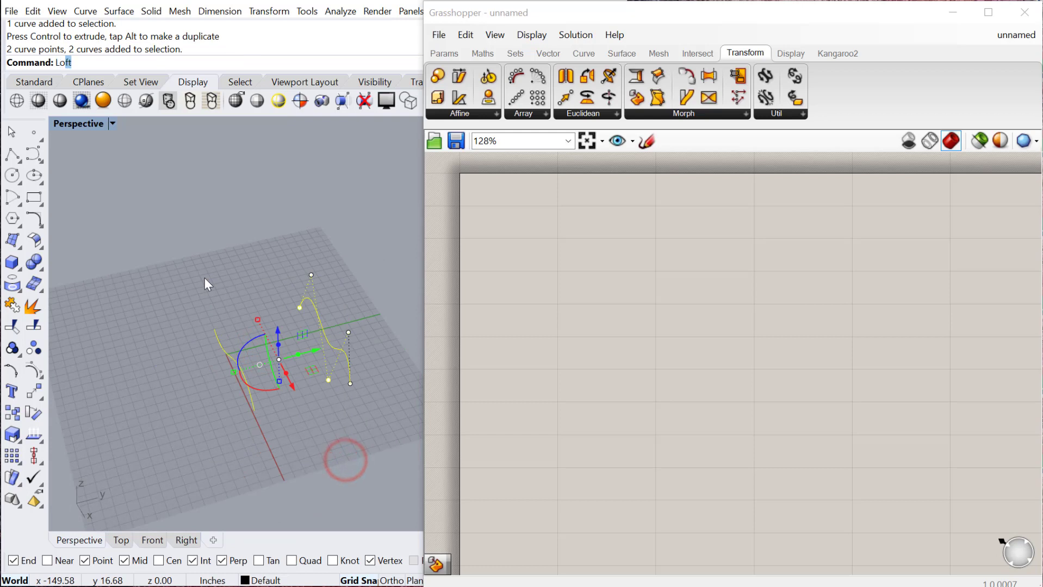
key(Return)
right_drag(232, 303, 243, 294)
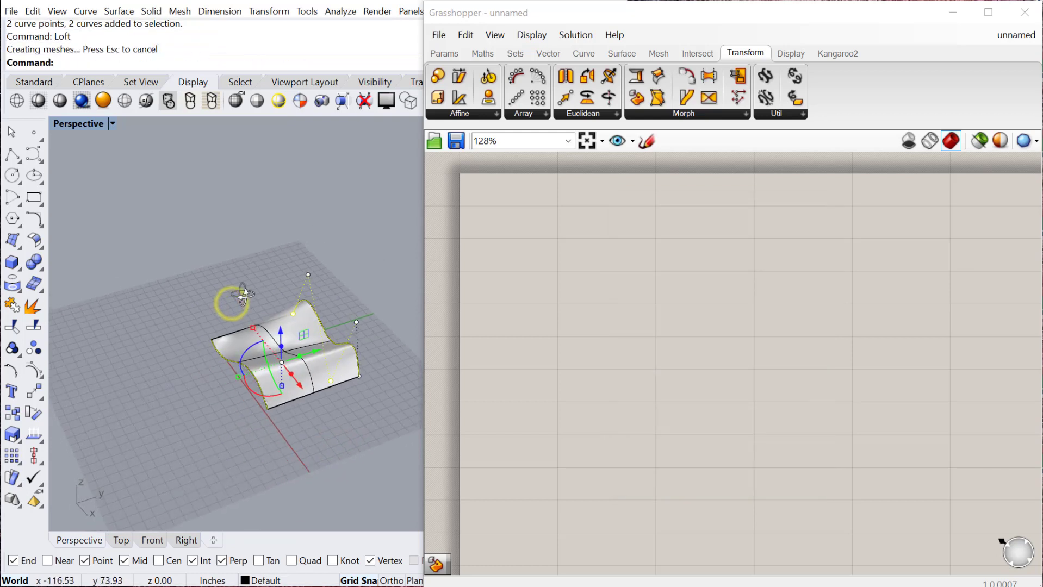
text(Hide)
key(Return)
key(Return)
Switch to Grasshopper and add a Surface parameter near the upper corner of the canvas
double_click(497, 314)
text(surface)
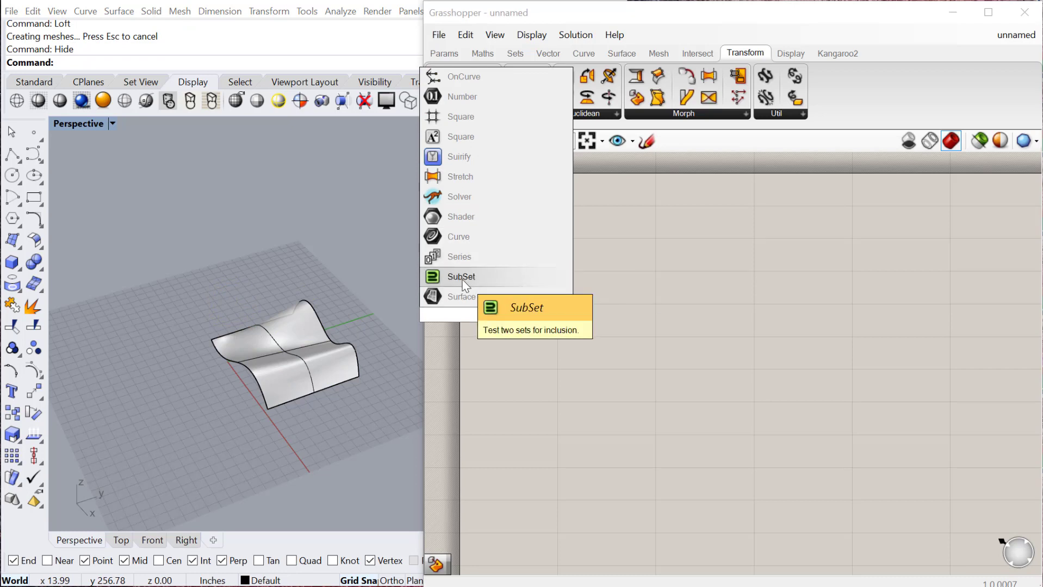
click(458, 297)
drag(492, 308, 501, 231)
Reference the lofted Rhino surface in the Surface parameter
right_click(512, 231)
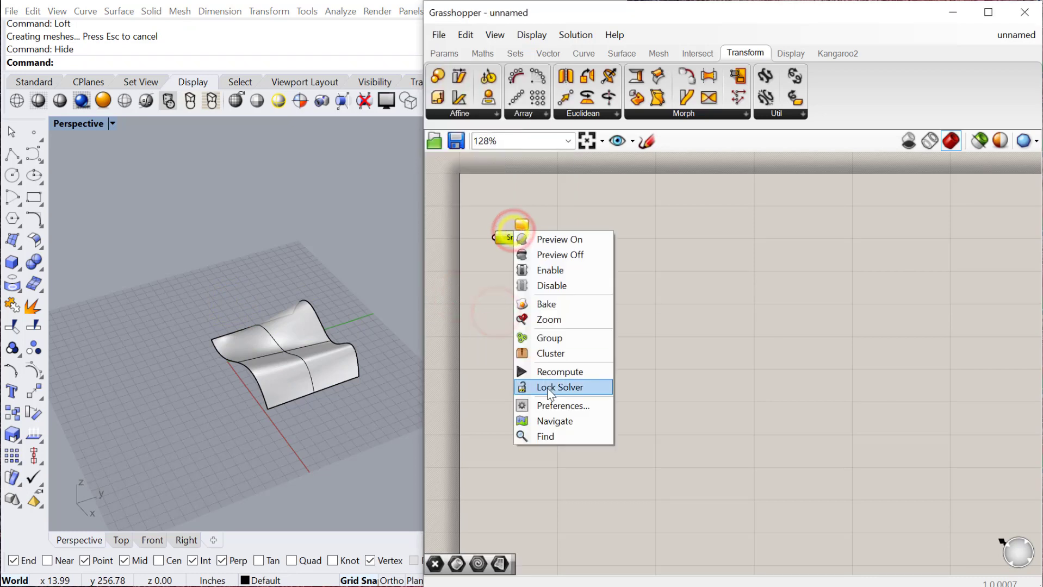
click(503, 270)
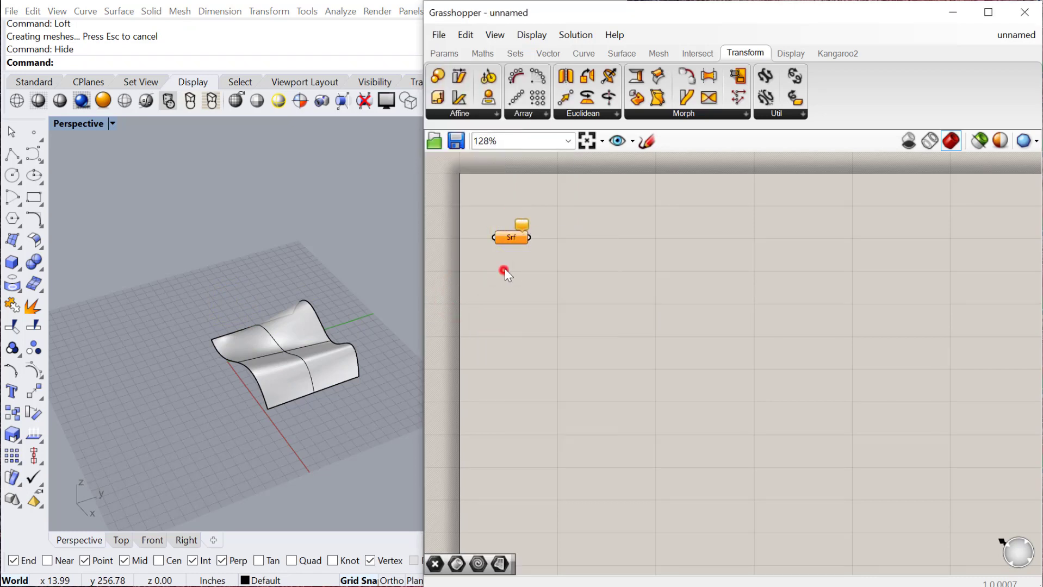
right_click(514, 239)
click(548, 430)
click(291, 365)
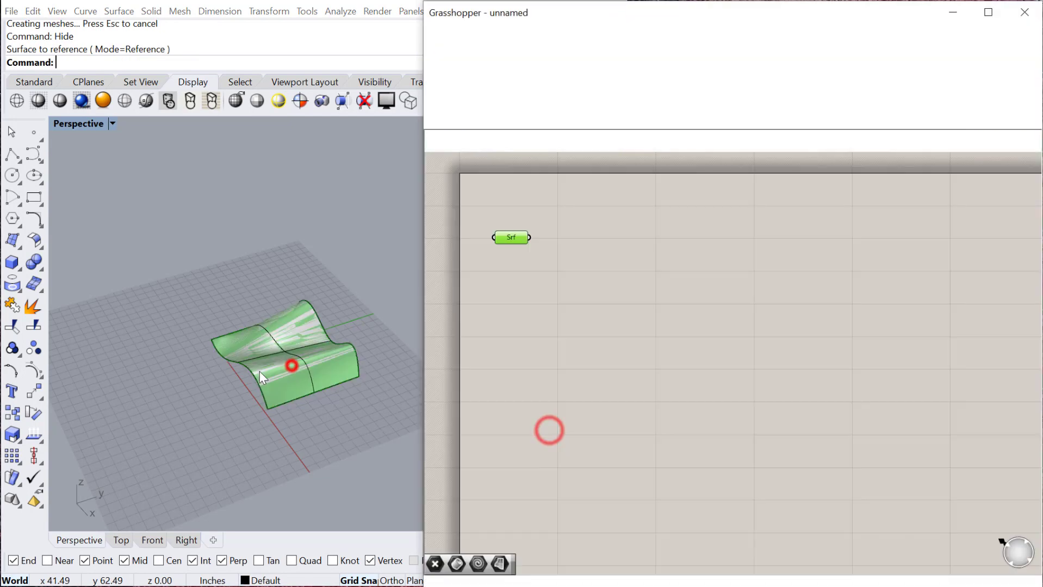
Hide the original lofted surface in Rhino so only its Grasshopper preview is displayed
drag(323, 458, 161, 229)
text(Hide)
key(Return)
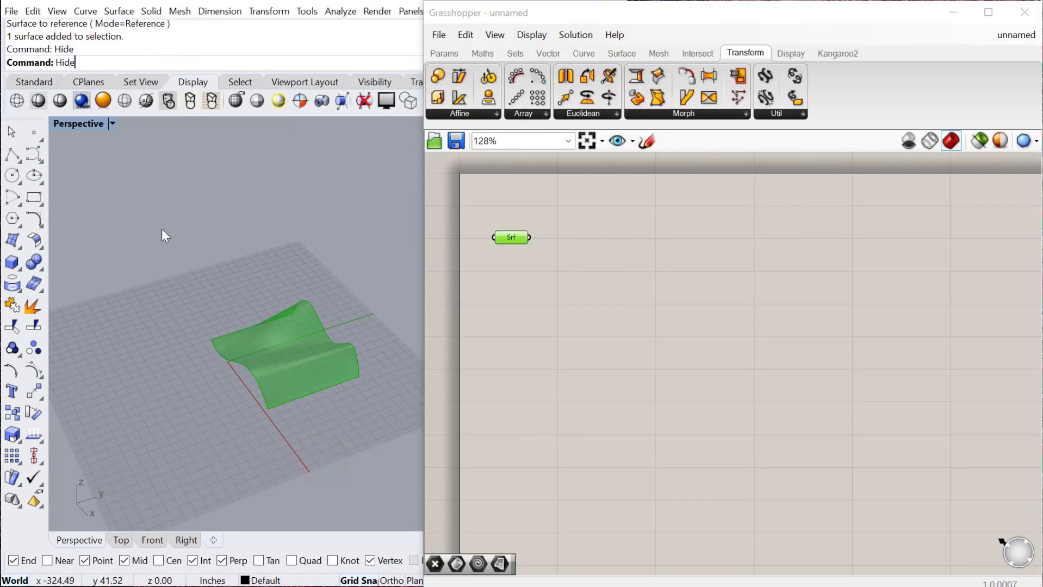
scroll(161, 228, down, 3)
right_drag(158, 317, 314, 344)
scroll(314, 344, up, 6)
mouse_move(243, 378)
right_down()
mouse_move(198, 344)
mouse_move(317, 401)
mouse_move(254, 393)
right_up()
scroll(317, 405, down, 3)
scroll(255, 394, up, 4)
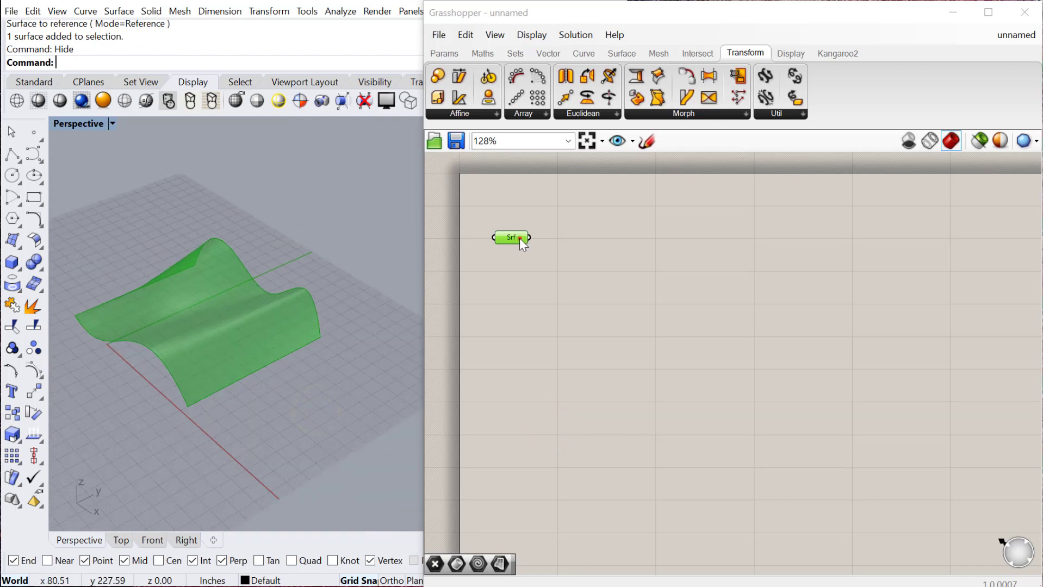
Shift the Surface parameter slightly upward on the canvas and deselect it
drag(519, 238, 523, 223)
click(556, 313)
click(556, 314)
scroll(508, 274, up, 3)
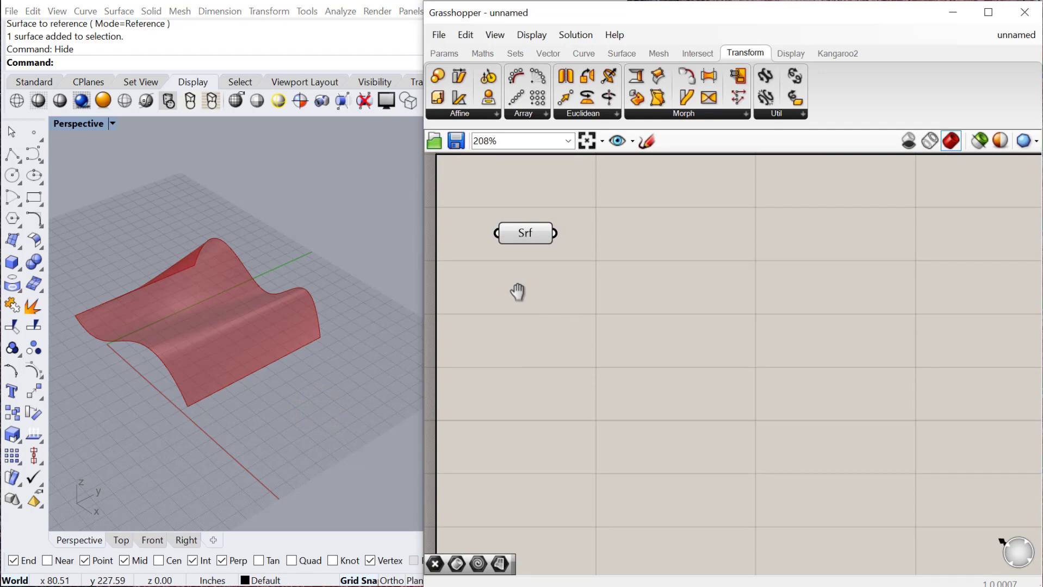
Add a Triangular grid component and place it below and to the right of the Surface parameter
double_click(626, 358)
text(tri)
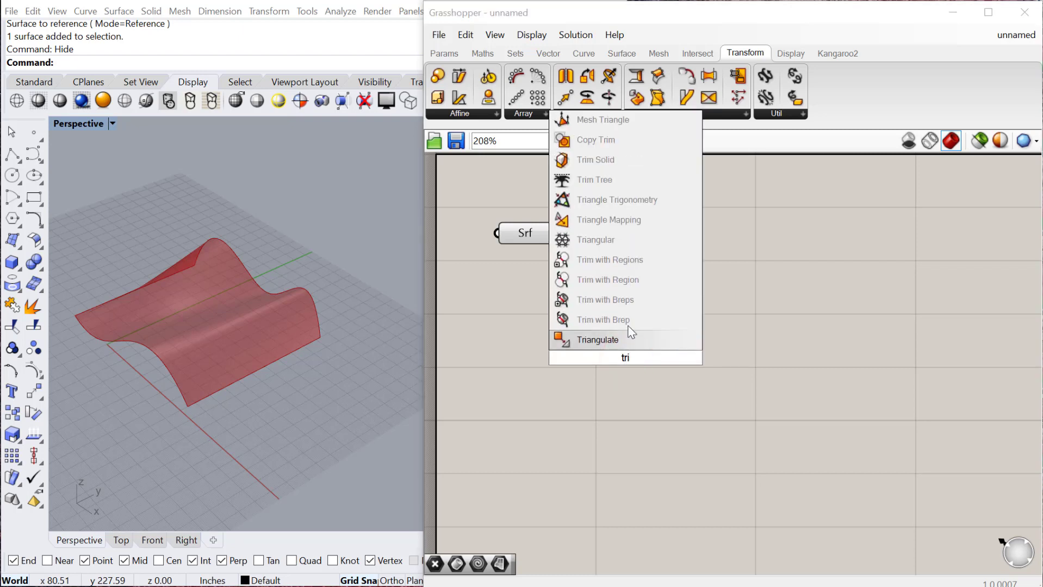
click(609, 240)
ctrl+alt+click(629, 356)
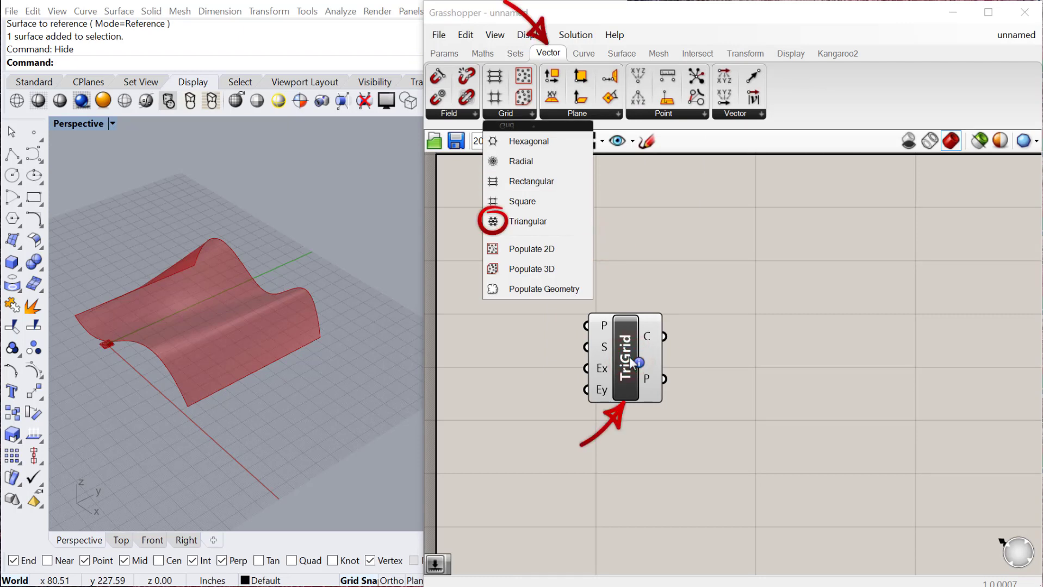
drag(622, 366, 667, 331)
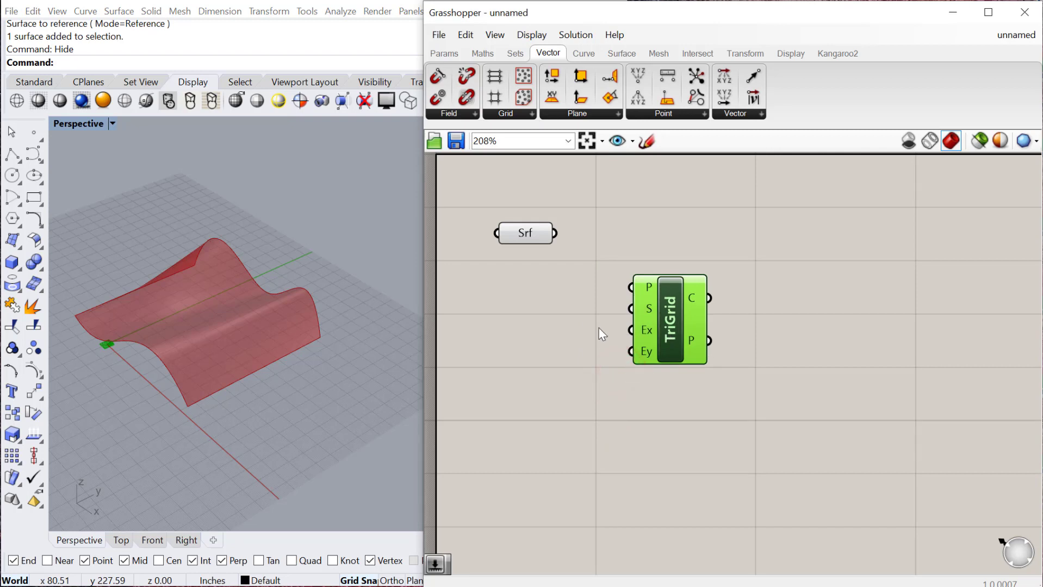
Add a number slider from 1 to 40, connect it to the triangular grid's Extent X, and make room between them
double_click(534, 343)
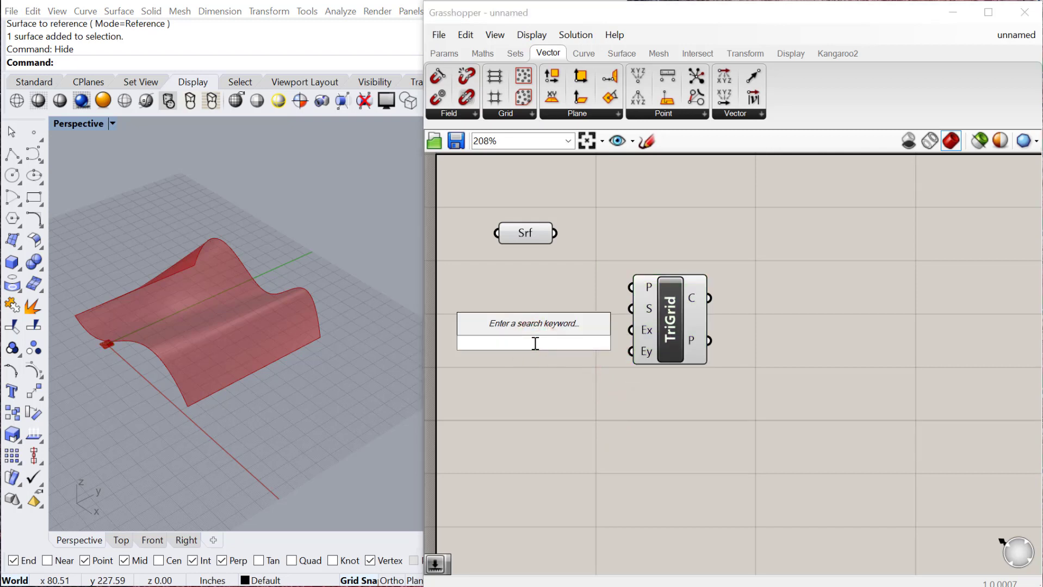
text(15)
text(10)
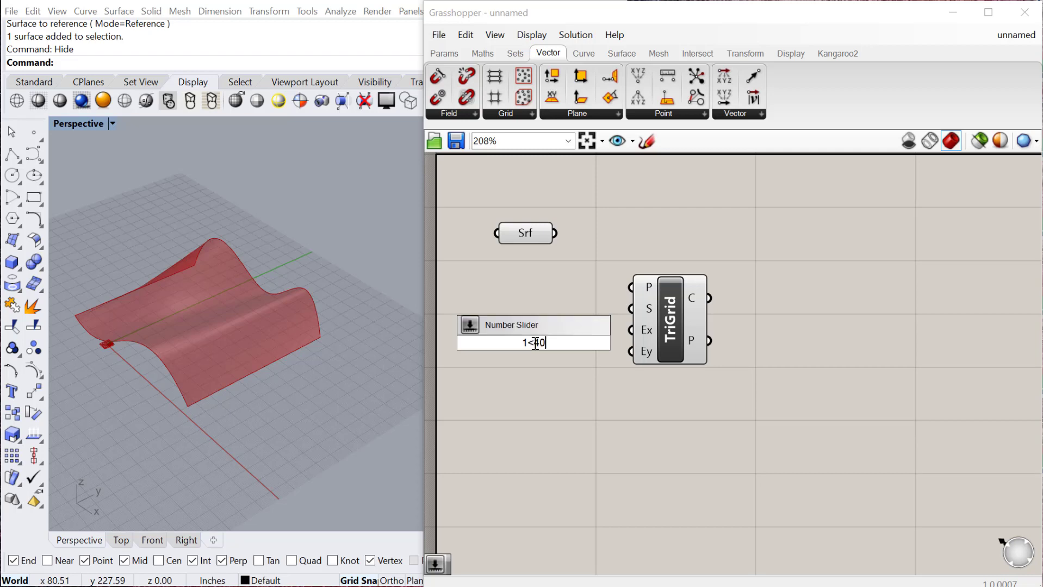
key(Return)
drag(613, 343, 630, 330)
drag(667, 337, 728, 337)
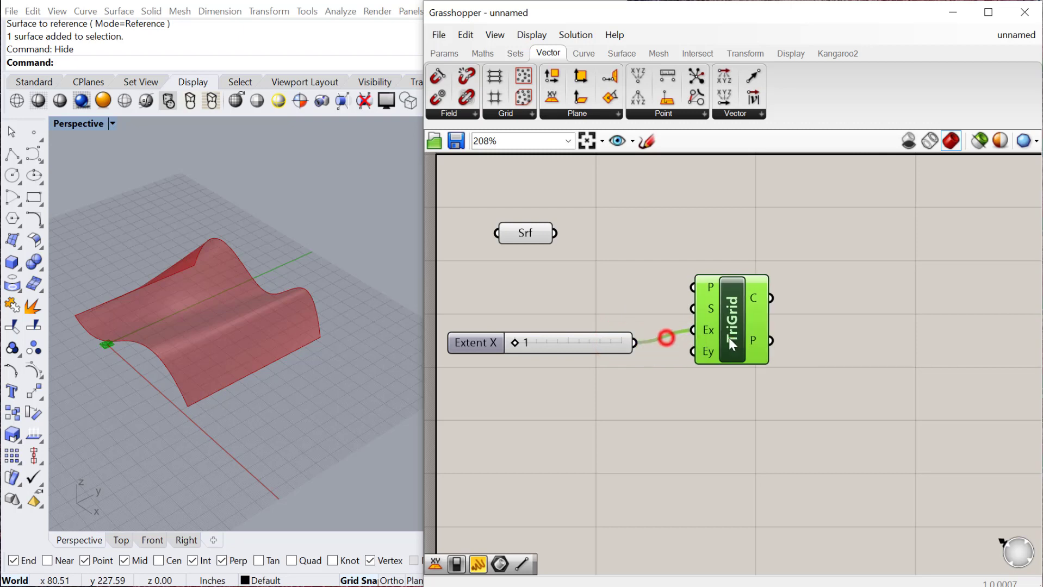
Duplicate the slider for the grid's Extent Y input and set both extents to 9
drag(582, 342, 692, 353)
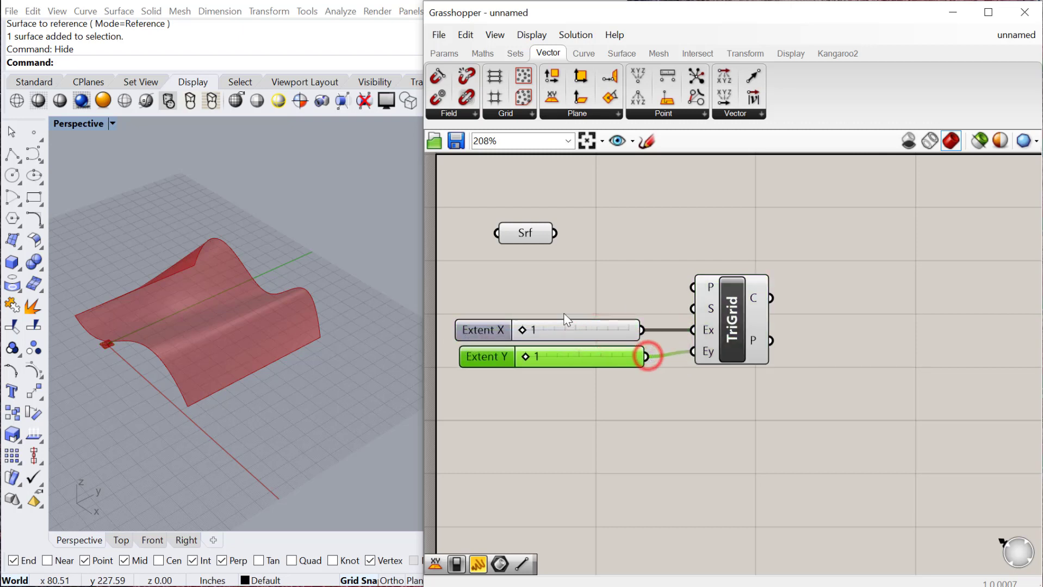
drag(522, 335, 566, 357)
scroll(135, 376, up, 5)
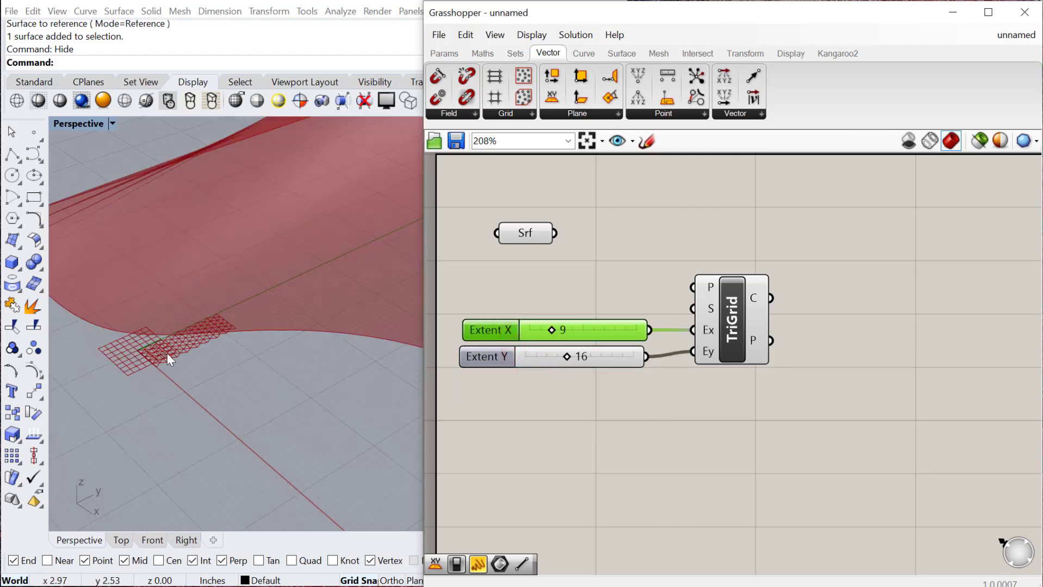
scroll(209, 359, up, 5)
drag(567, 357, 548, 356)
scroll(580, 309, down, 3)
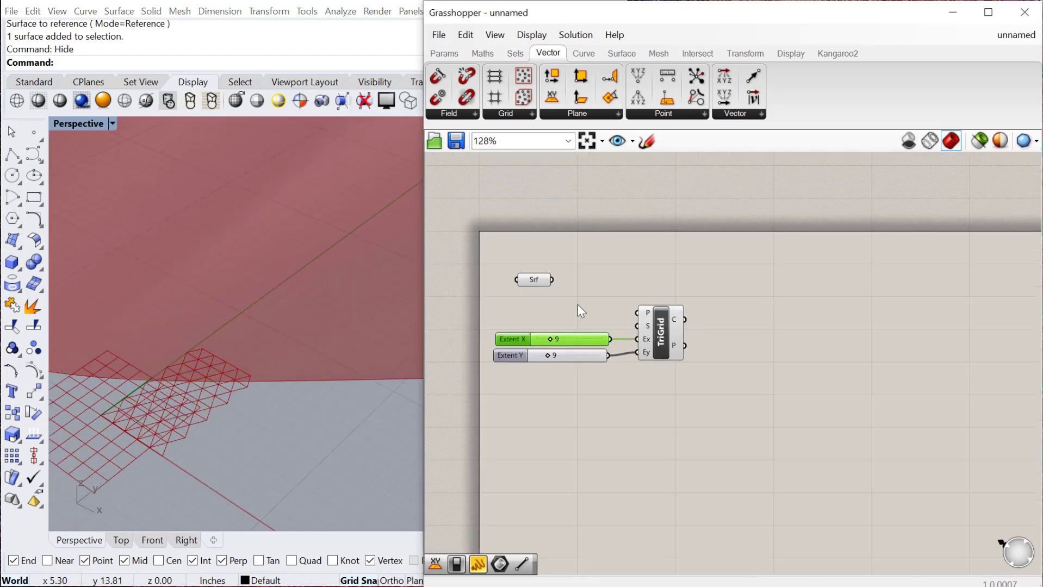
Add a number slider from 1 to 20.00, connect it to the grid's Size input and set it to 4.45
double_click(574, 305)
text(1)
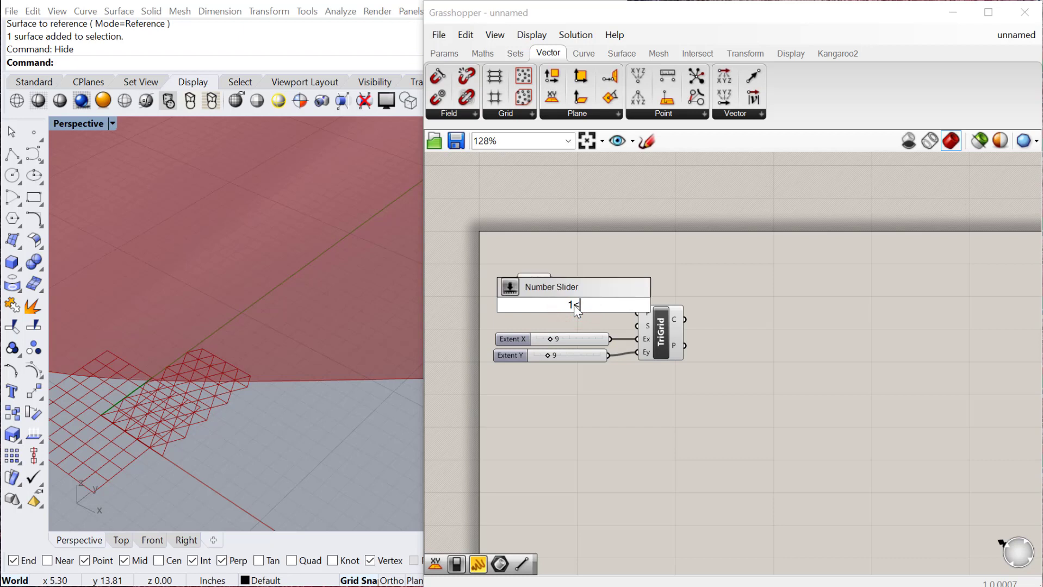
text(<20.00)
key(Return)
drag(579, 301, 640, 328)
drag(661, 340, 678, 340)
drag(527, 312, 540, 313)
scroll(169, 341, down, 10)
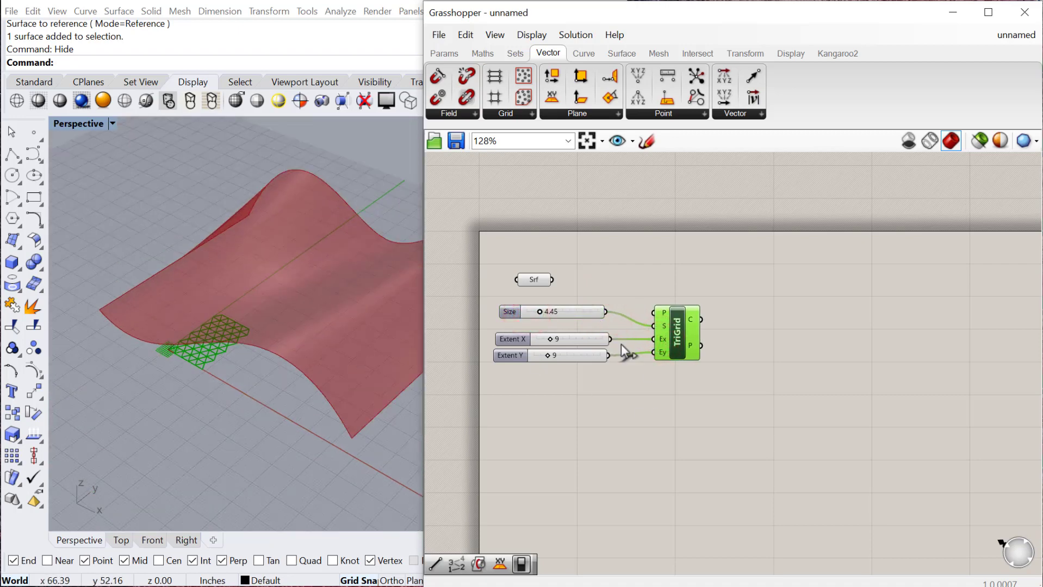
Move the triangular grid and its three sliders further down the canvas and align the Size slider with the others
drag(758, 413, 568, 315)
drag(686, 348, 706, 400)
click(766, 419)
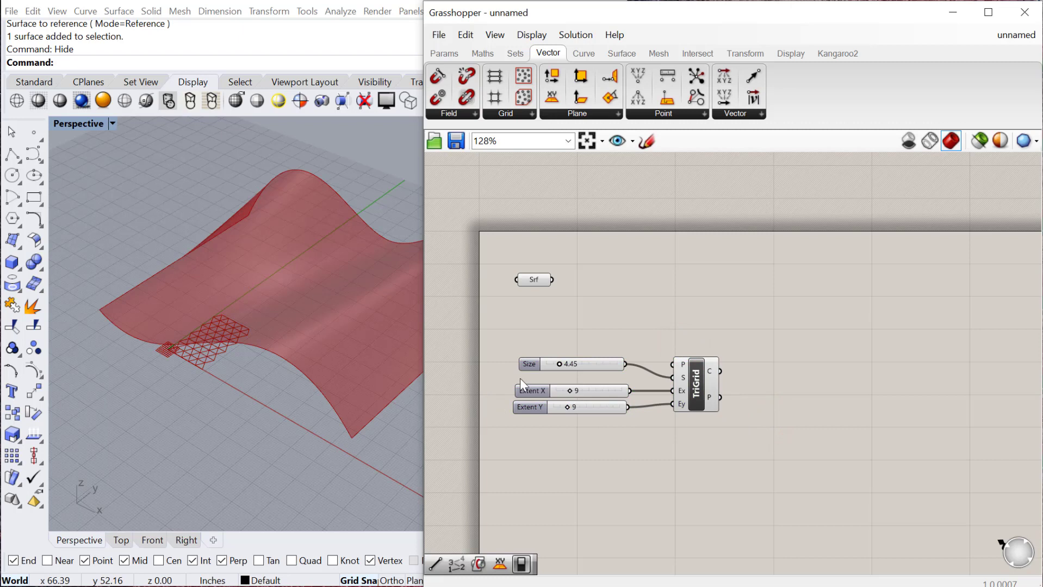
drag(591, 364, 586, 367)
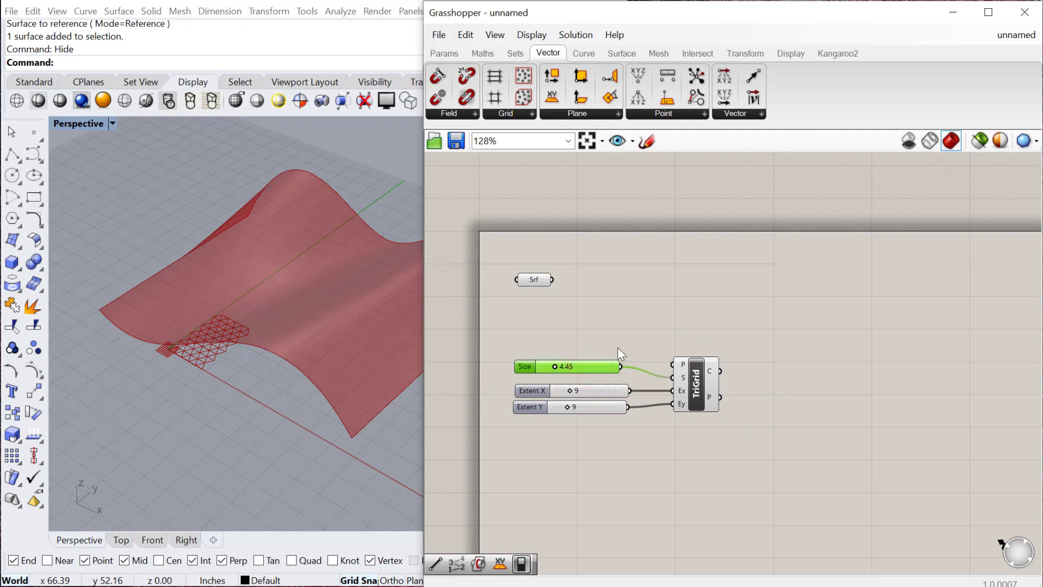
Add a Deconstruct Domain component above the triangular grid
double_click(696, 300)
text(dec)
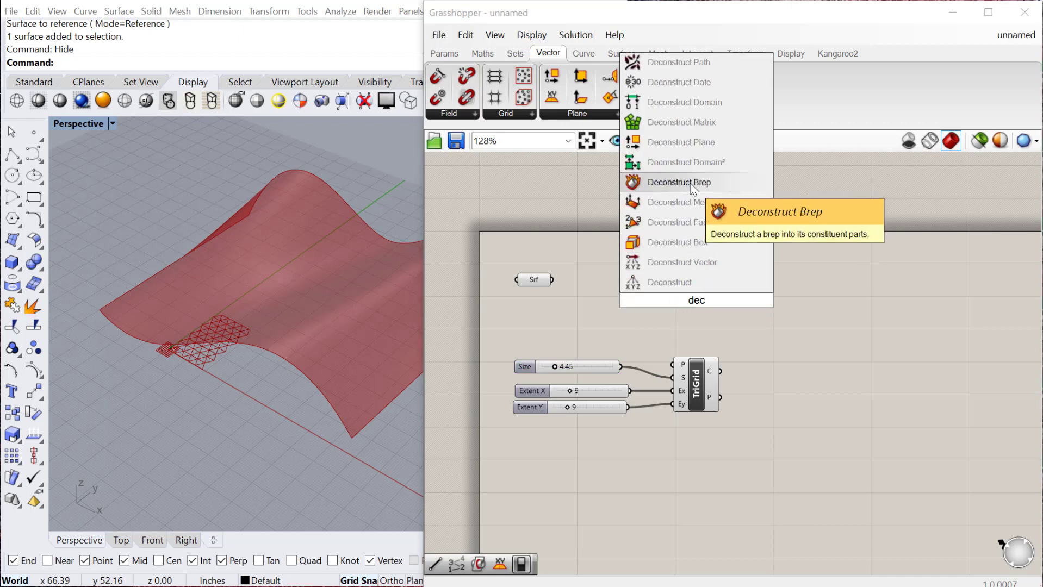
click(684, 102)
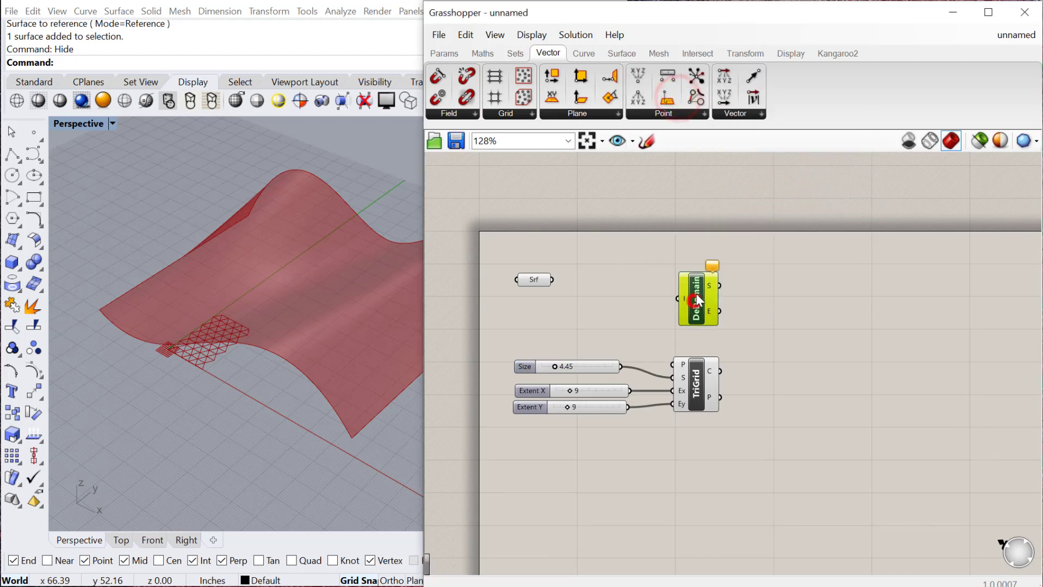
Add the Deconstruct Domain² component that outputs U0, U1, V0 and V1
click(515, 52)
click(480, 52)
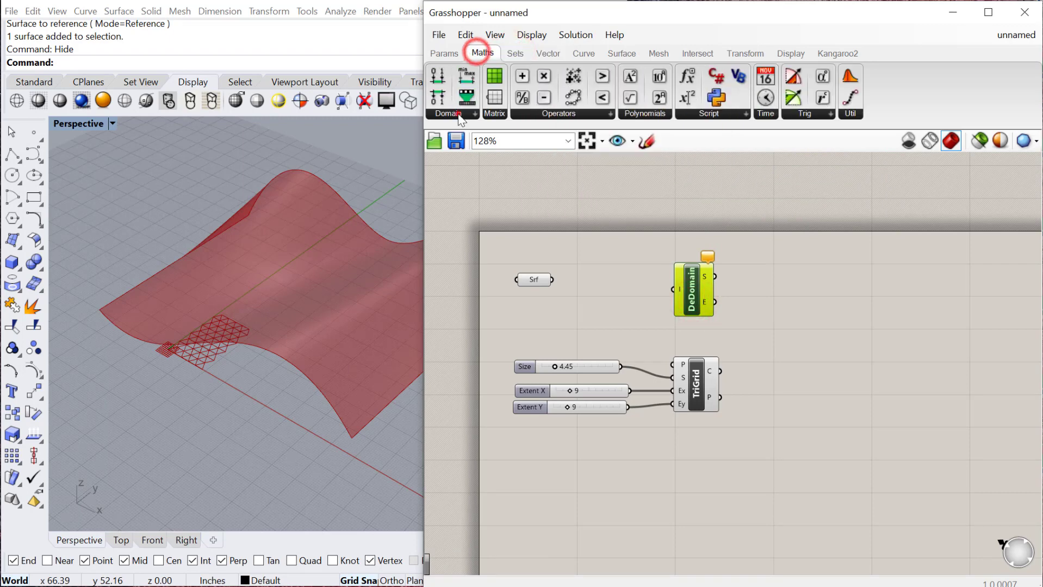
click(454, 113)
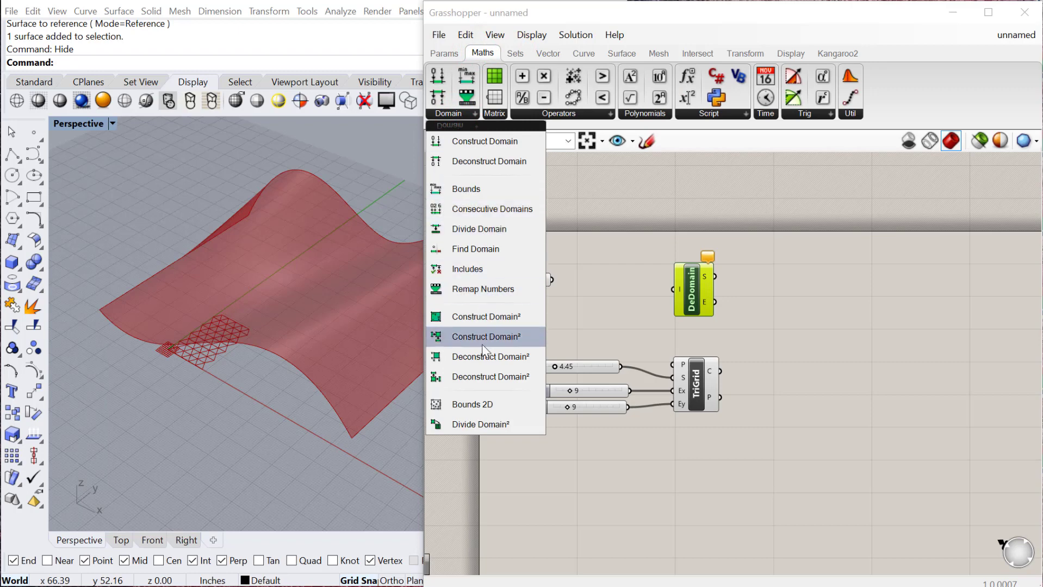
click(477, 358)
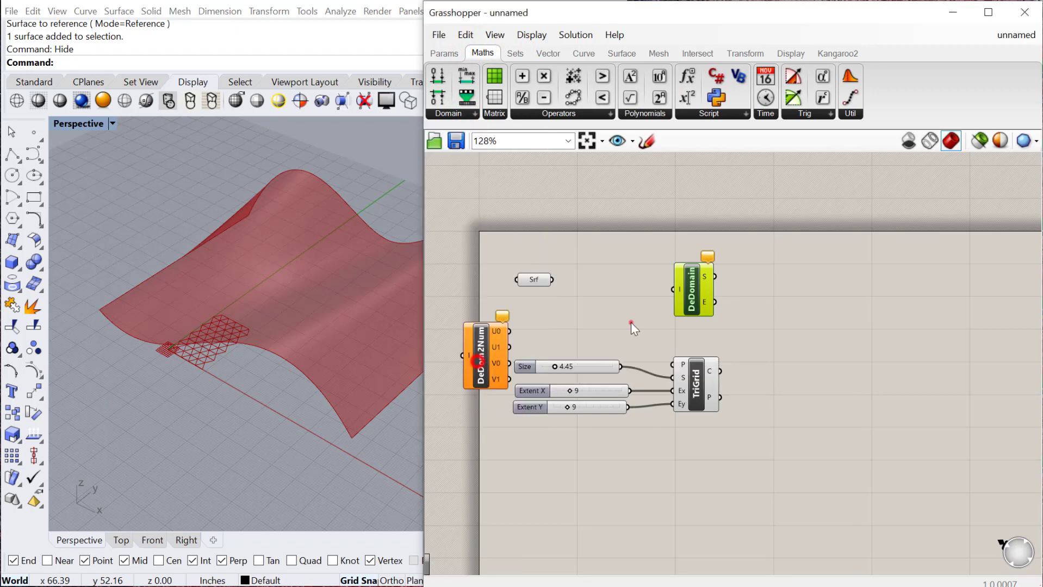
Add the Deconstruct Domain² component with U and V outputs and place it beside the Surface parameter
click(448, 113)
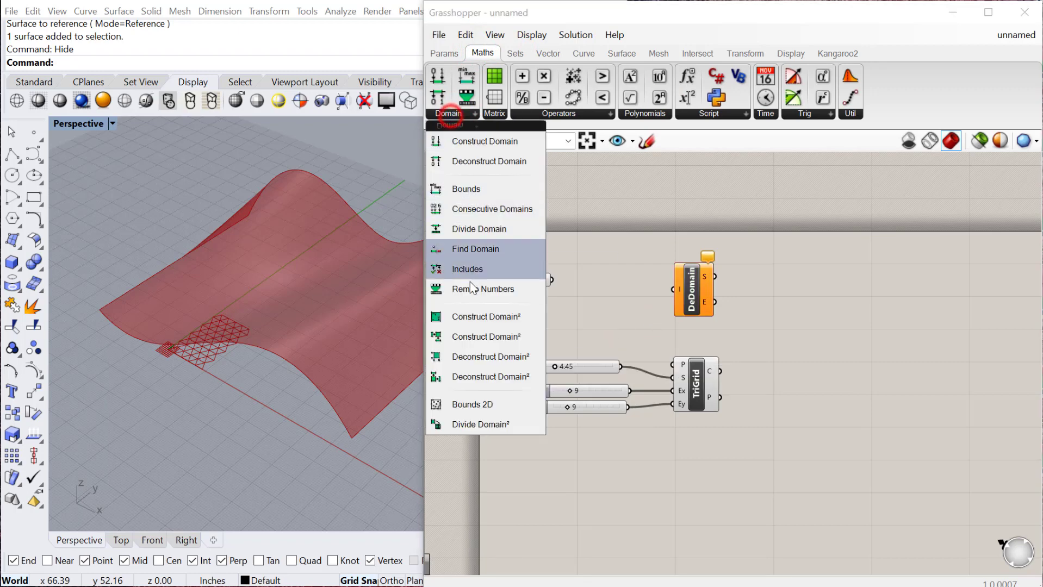
click(475, 381)
click(549, 305)
drag(550, 306, 624, 283)
Delete the Deconstruct Domain component and the four-output Deconstruct Domain² component
drag(484, 349, 769, 375)
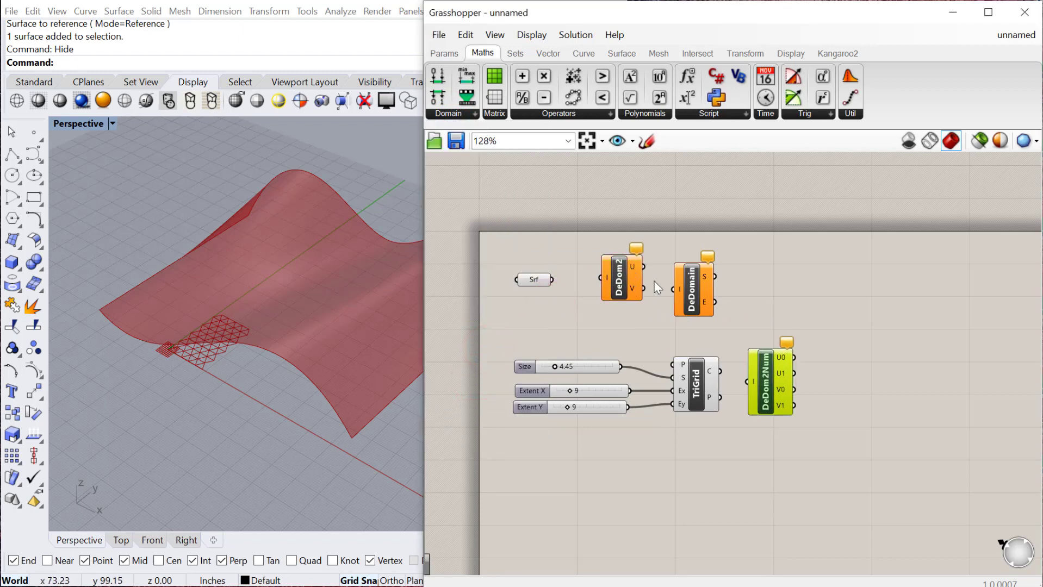
drag(705, 293, 727, 296)
key(Delete)
drag(771, 390, 786, 394)
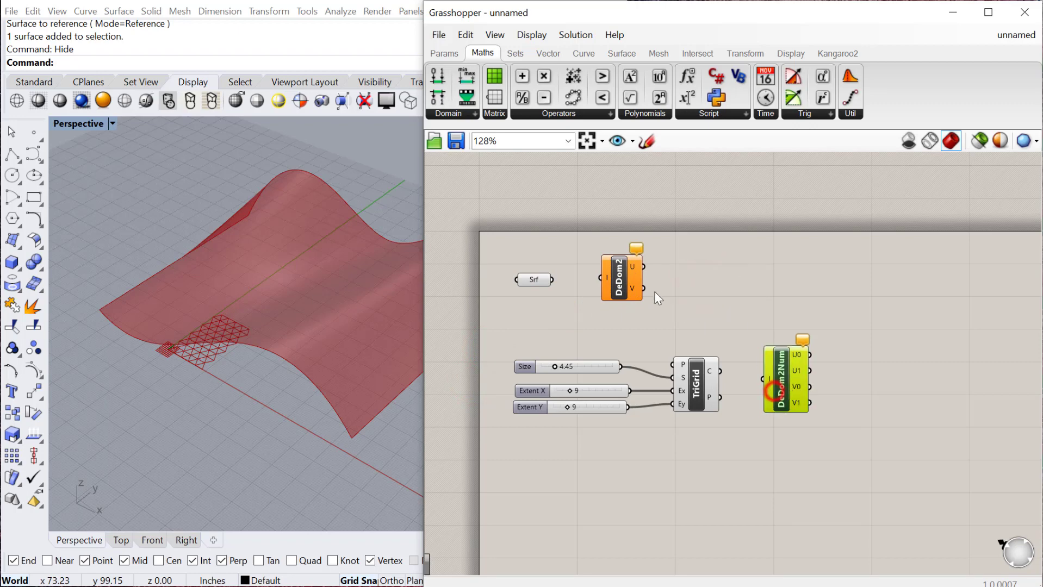
key(Delete)
Move the remaining Deconstruct Domain² component slightly further from the Surface parameter
click(639, 281)
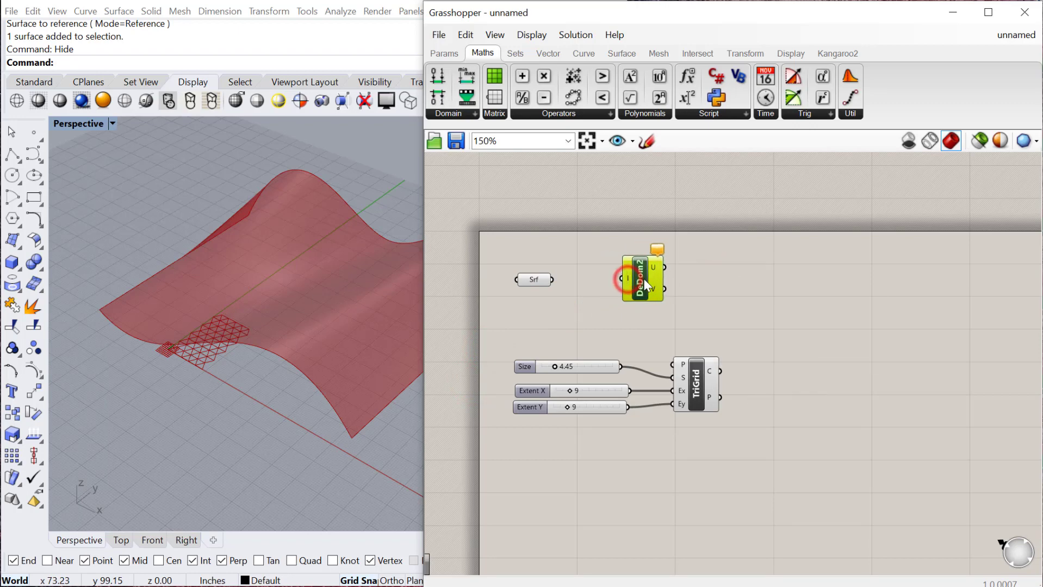
Connect the Surface parameter to the Deconstruct Domain² input and move the parameter closer to that component
scroll(643, 278, up, 2)
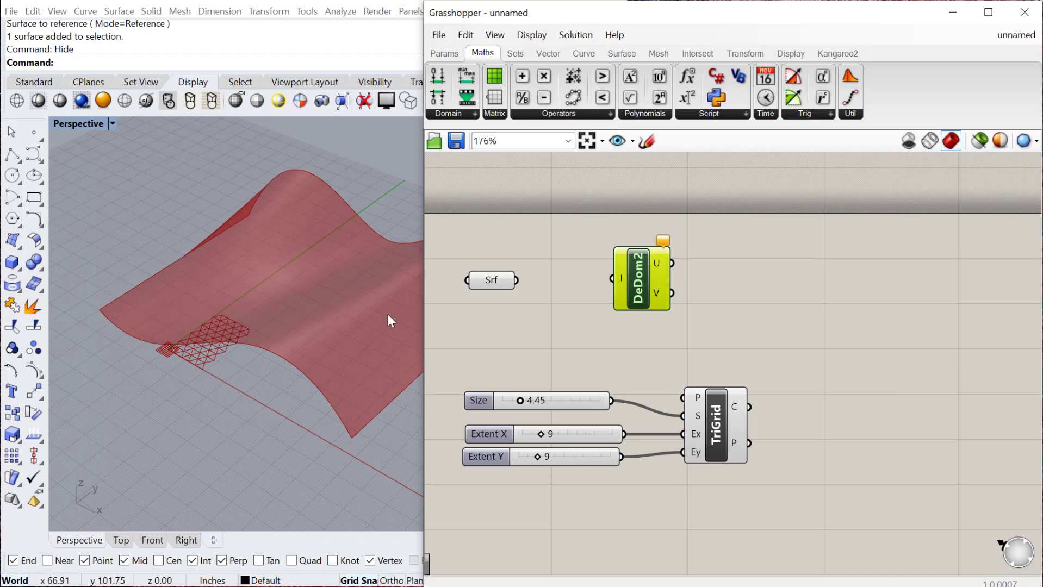
drag(520, 280, 736, 278)
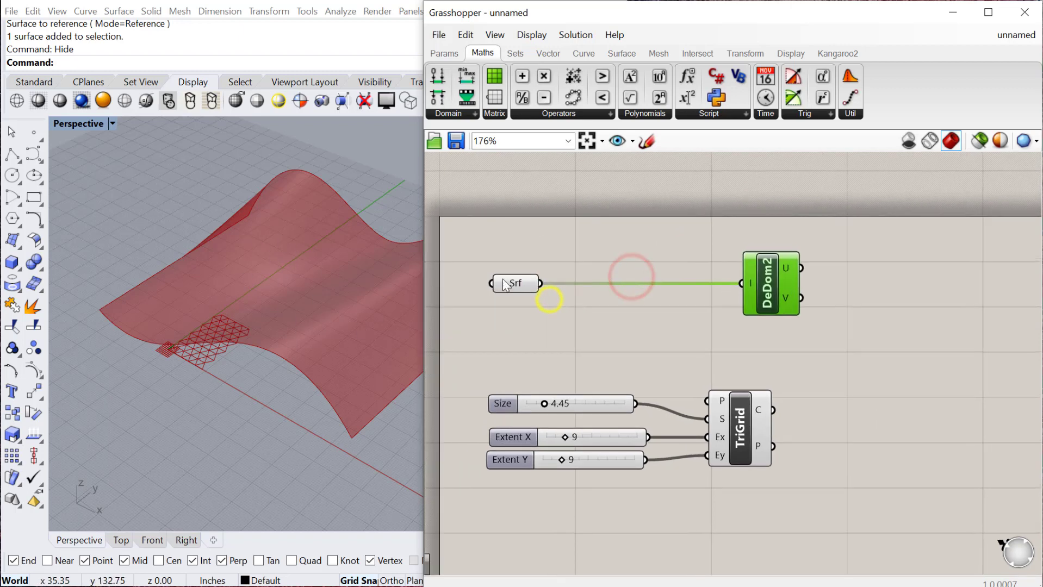
drag(500, 278, 568, 276)
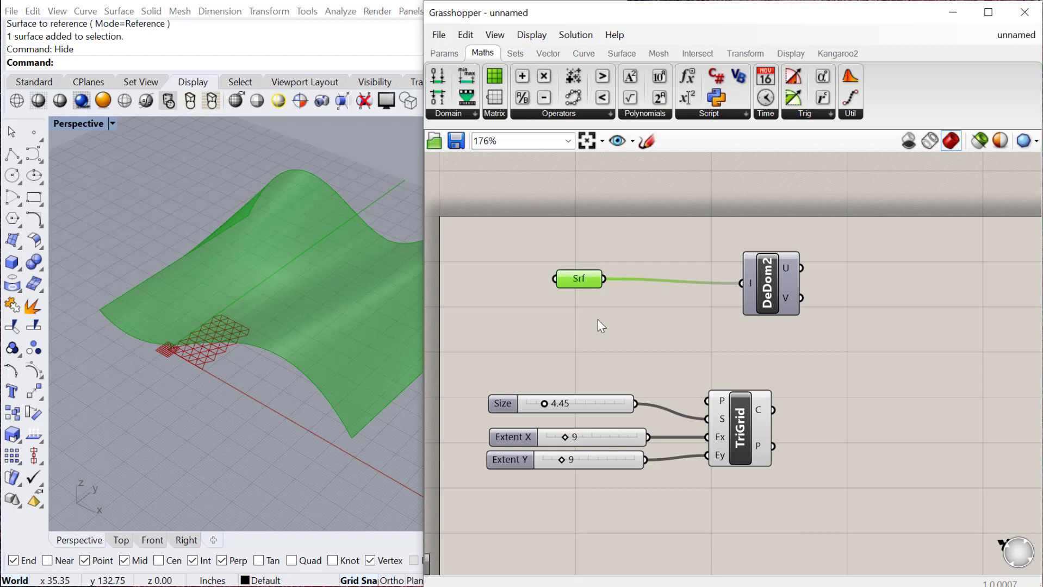
Reparameterize the Surface parameter and shift it slightly away from the Deconstruct Domain² component
right_click(581, 284)
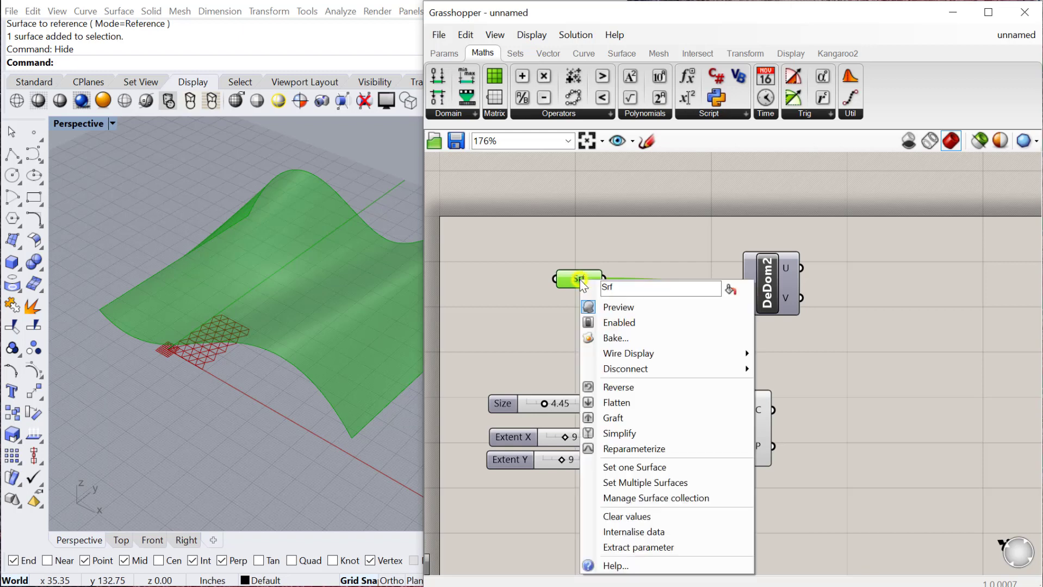
click(619, 450)
click(595, 312)
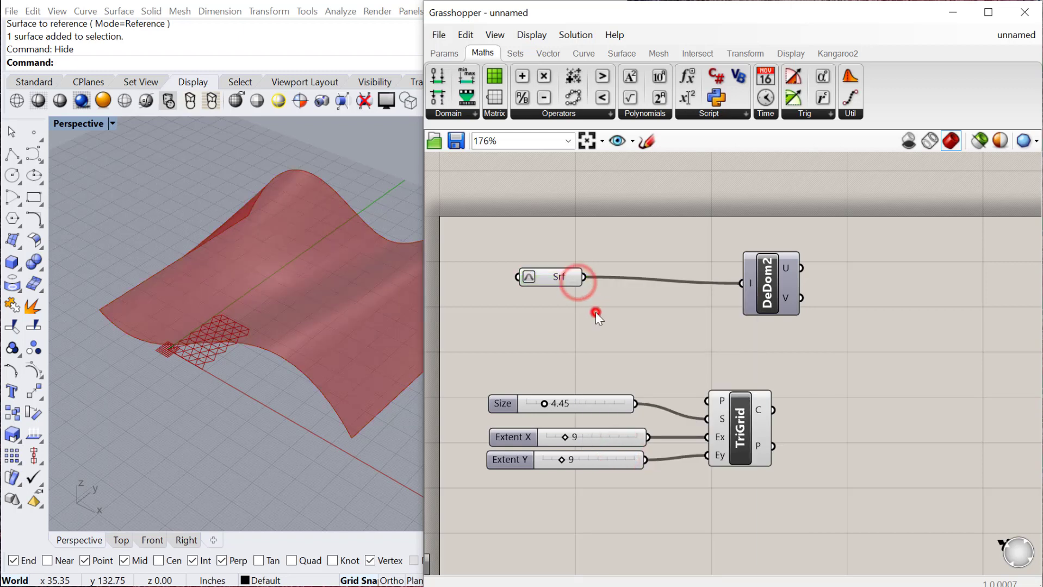
Add an Extrude component beyond the triangular grid and connect the grid's cells output to its base input
scroll(595, 312, down, 2)
right_drag(825, 392, 814, 363)
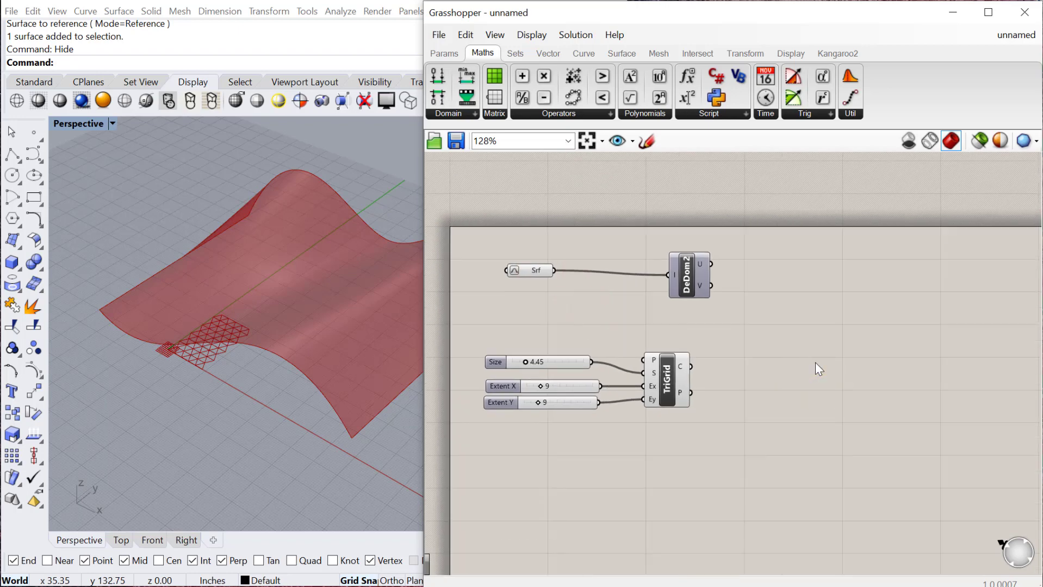
scroll(691, 420, up, 2)
click(648, 357)
scroll(698, 396, up, 2)
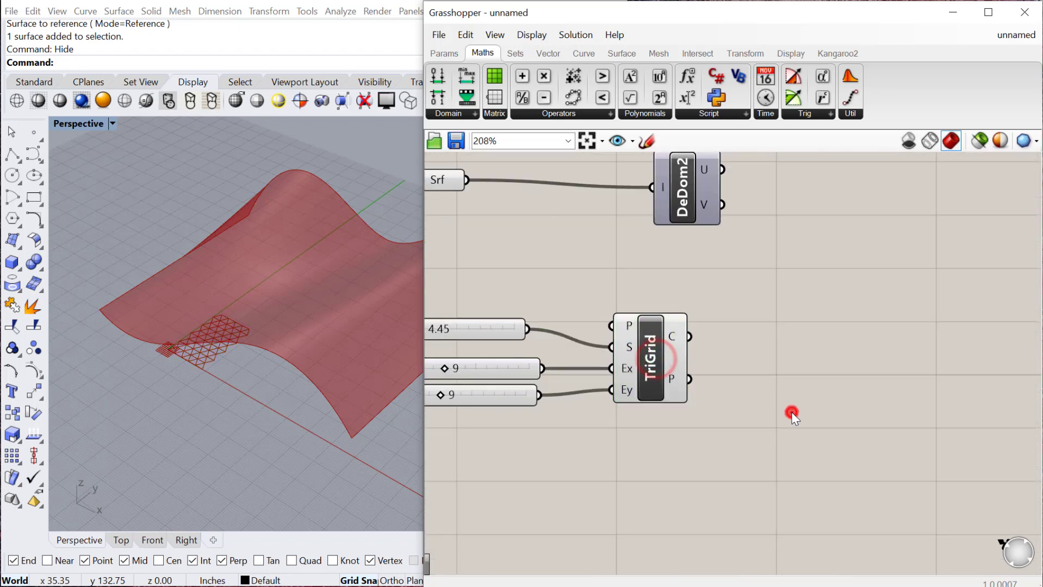
double_click(792, 414)
text(extru)
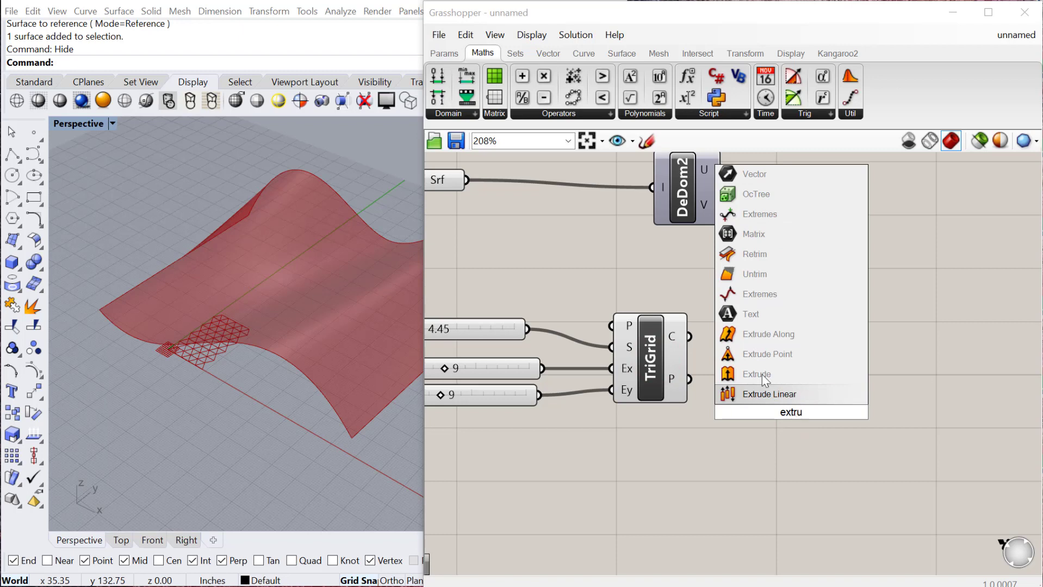
click(763, 383)
drag(764, 390, 799, 399)
drag(689, 337, 863, 439)
right_drag(798, 464, 796, 463)
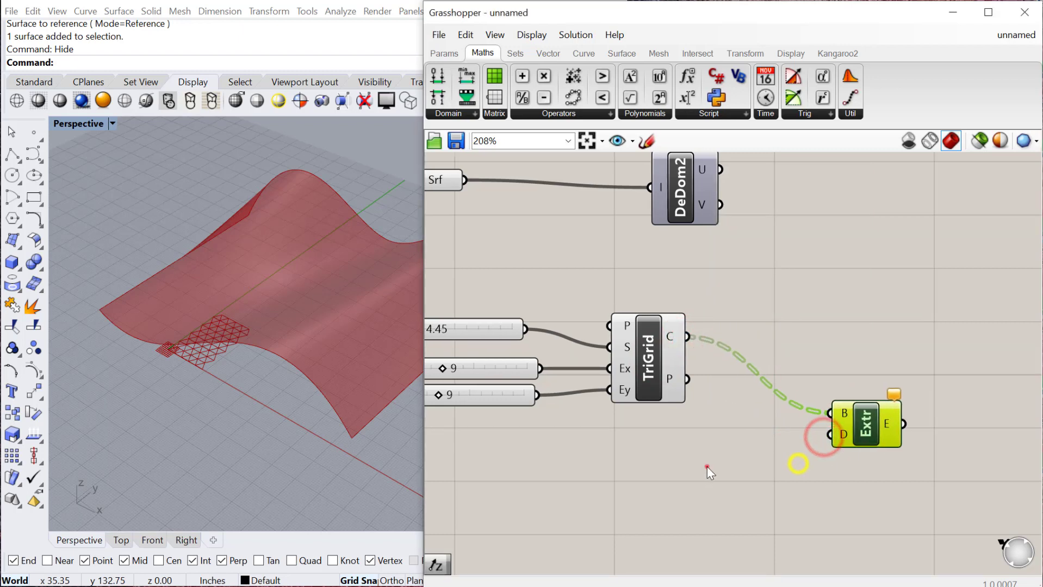
Add a Unit Z component below the triangular grid and connect its vector output to the Extrude direction input
double_click(707, 467)
text(unity)
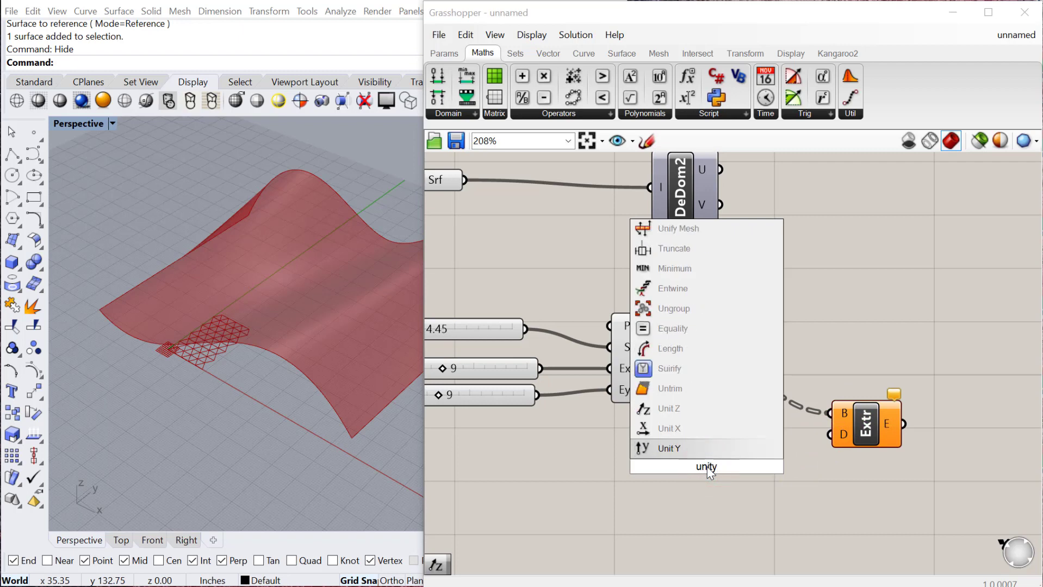
click(666, 414)
click(705, 463)
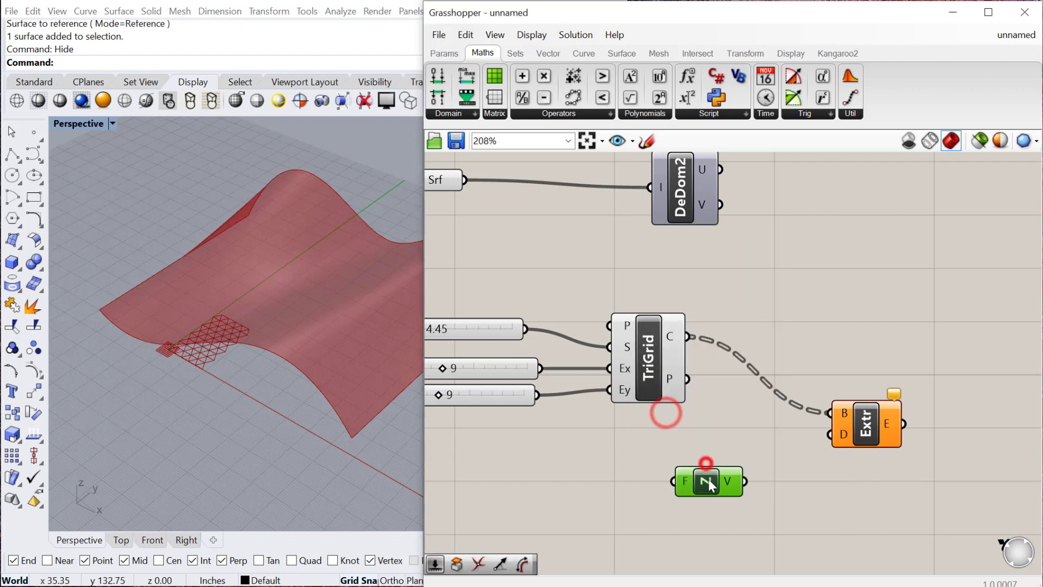
drag(744, 481, 829, 434)
right_drag(746, 483, 800, 448)
Duplicate the Size slider and connect the copy to the Unit Z factor input
click(533, 293)
key(ctrl+c)
key(ctrl+v)
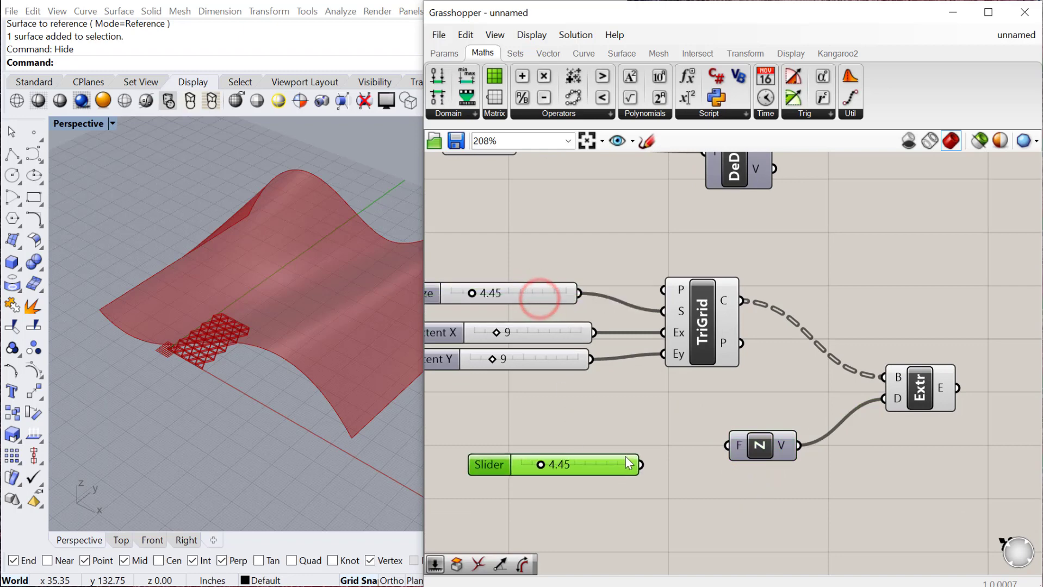
drag(645, 465, 727, 446)
Add a Bounding Box component and connect the Extrude output to its content input
right_drag(186, 360, 228, 345)
scroll(843, 380, down, 4)
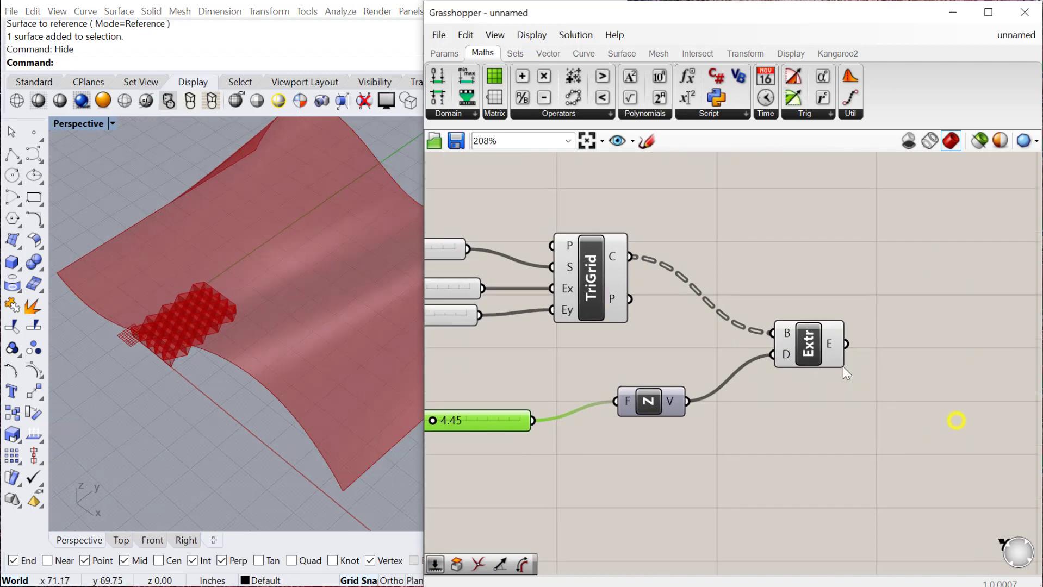
double_click(840, 408)
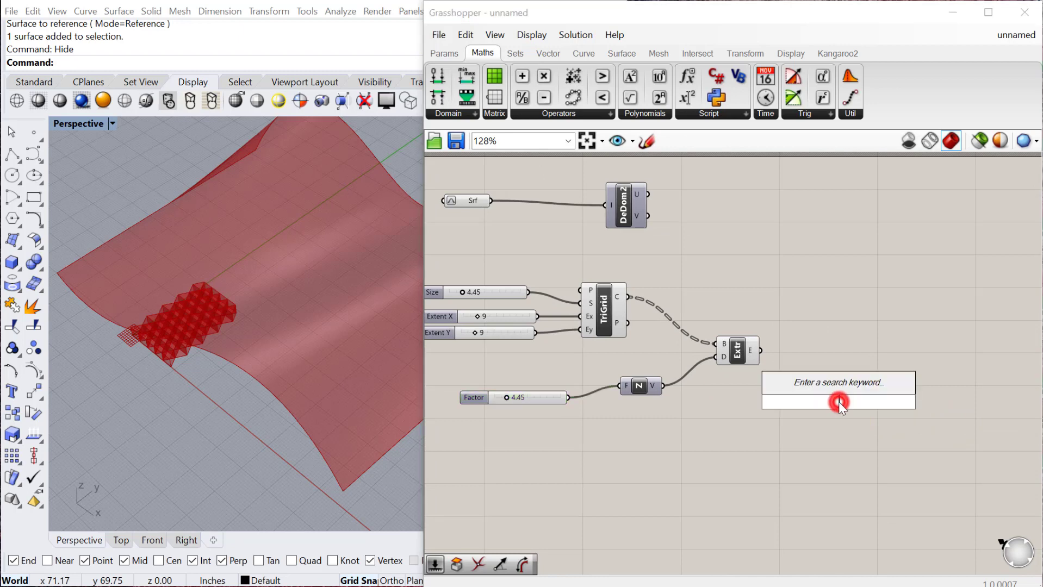
text(bound)
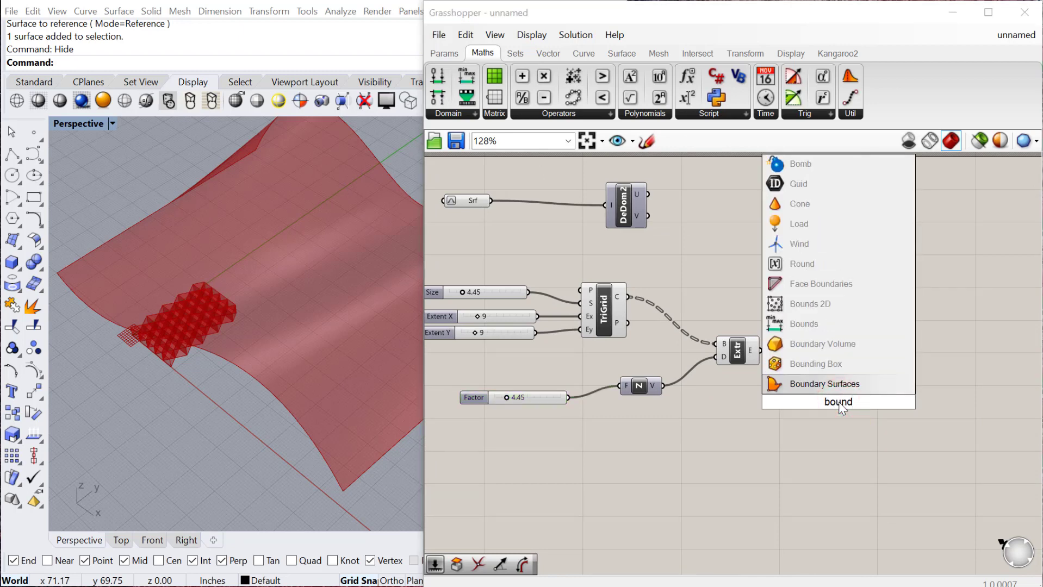
click(840, 370)
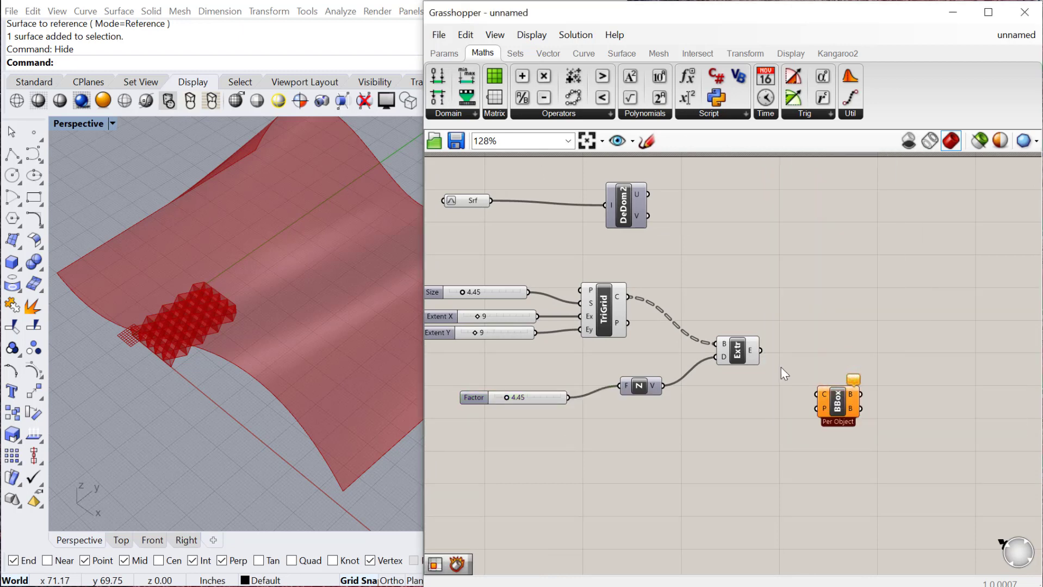
drag(761, 351, 826, 397)
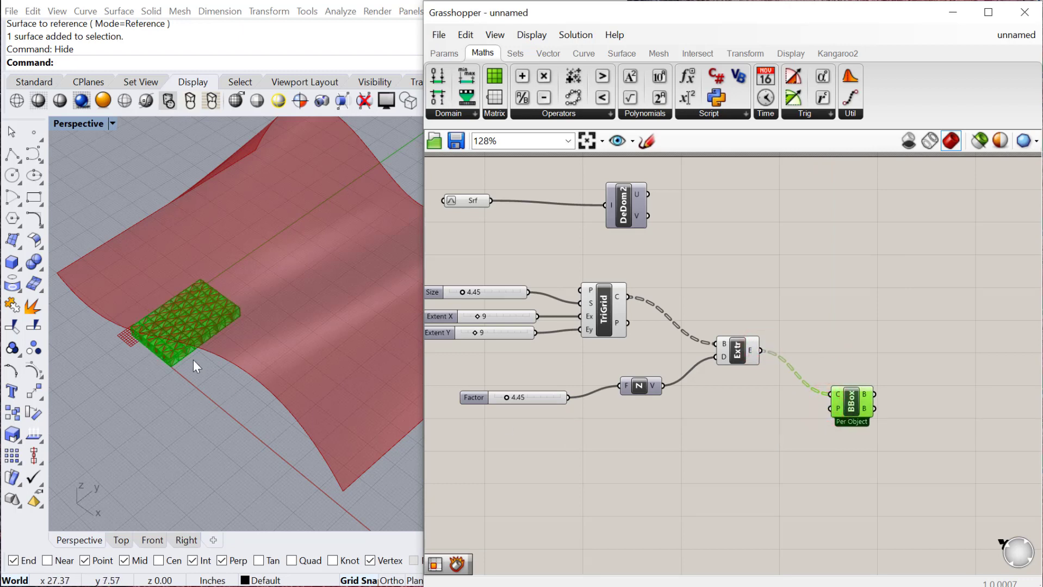
Compare the extrusion with its bounding boxes and enable Union Box on the Bounding Box component
scroll(827, 403, up, 1)
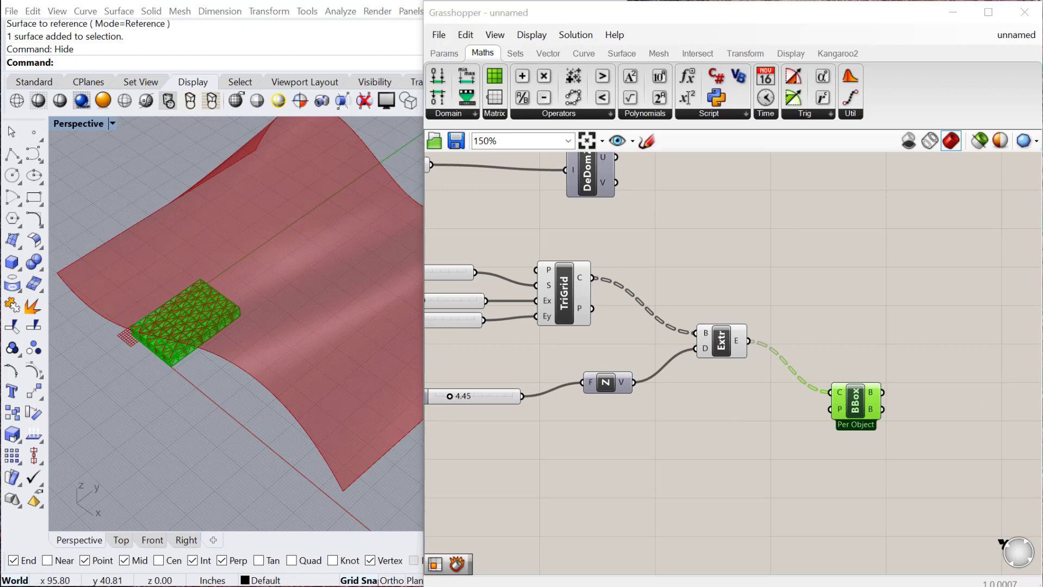
scroll(776, 360, up, 1)
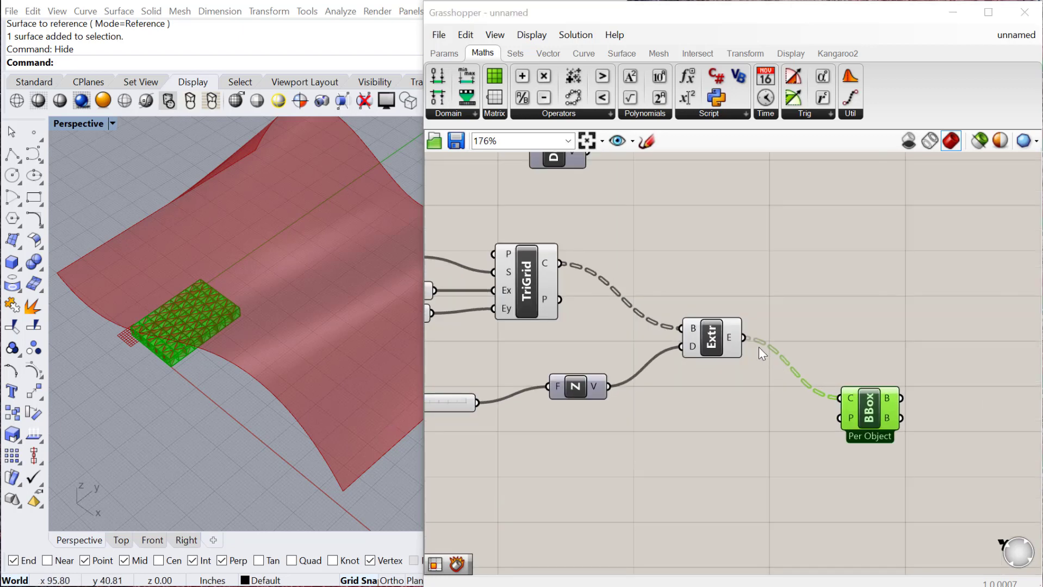
click(876, 409)
drag(870, 407, 872, 408)
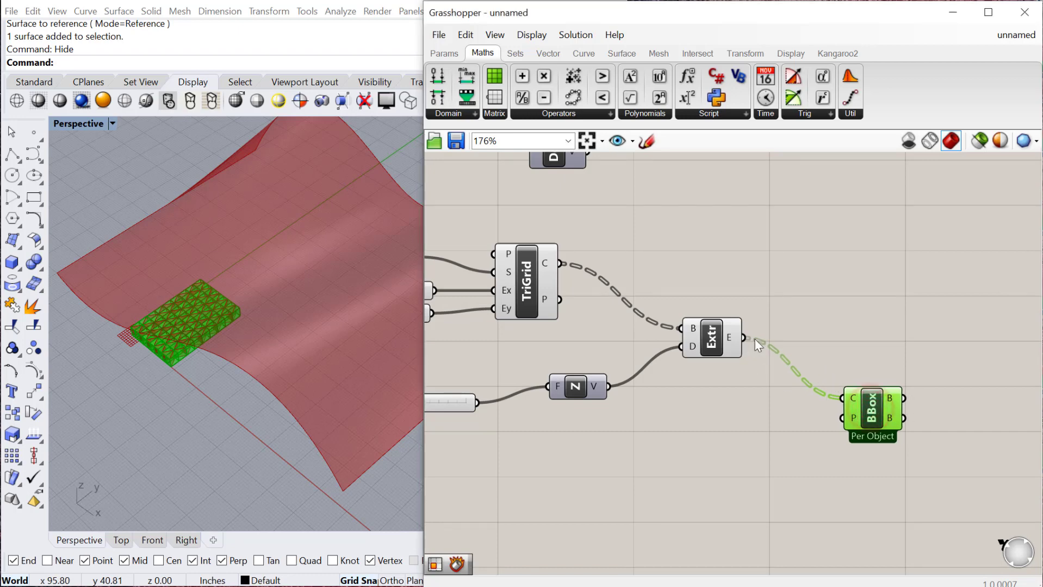
click(720, 340)
scroll(189, 394, up, 5)
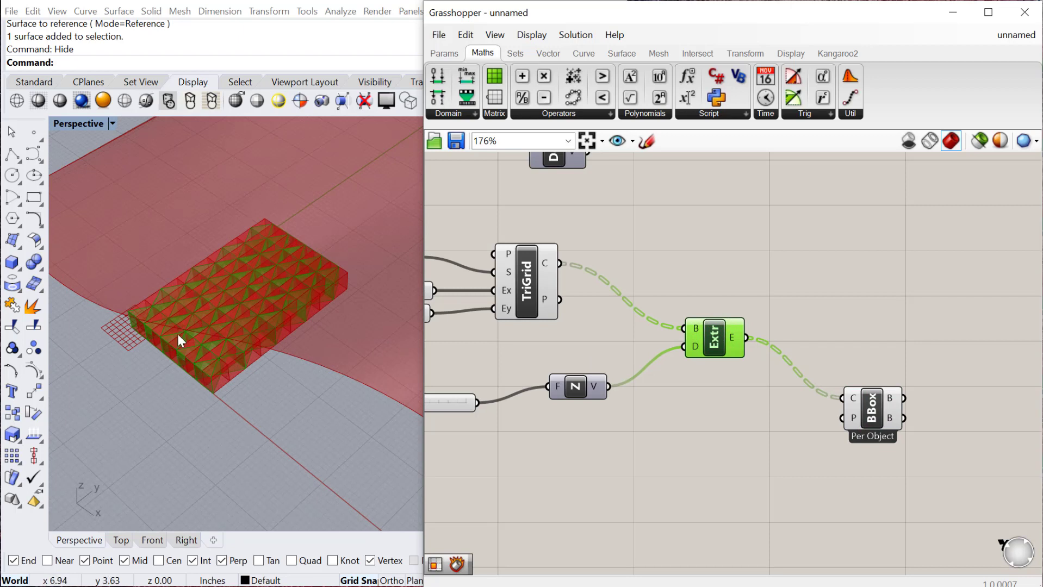
right_click(872, 413)
click(904, 484)
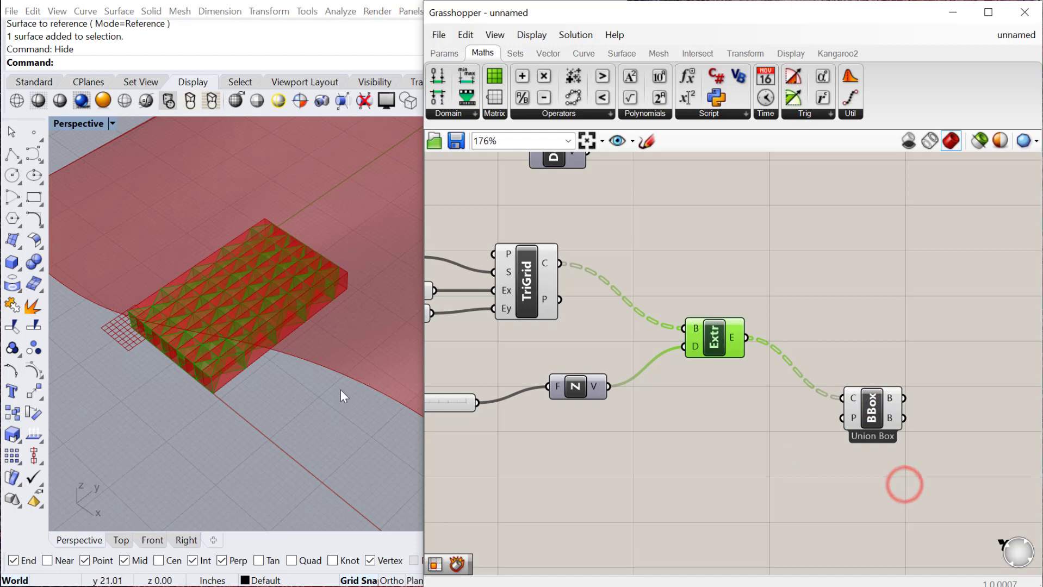
scroll(204, 368, up, 2)
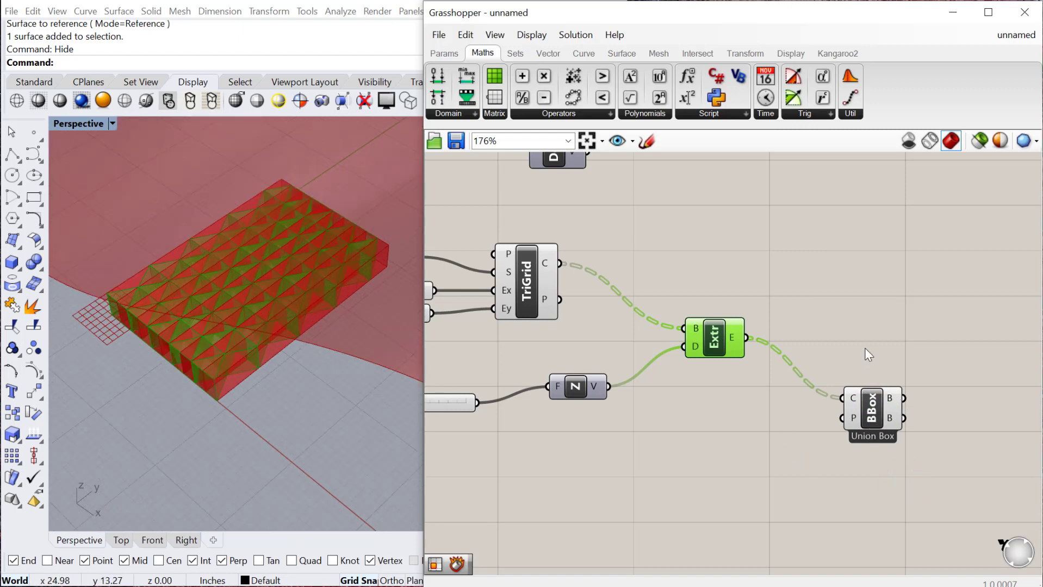
Add a Panel above the Bounding Box component and connect the Extrude output to it
double_click(850, 314)
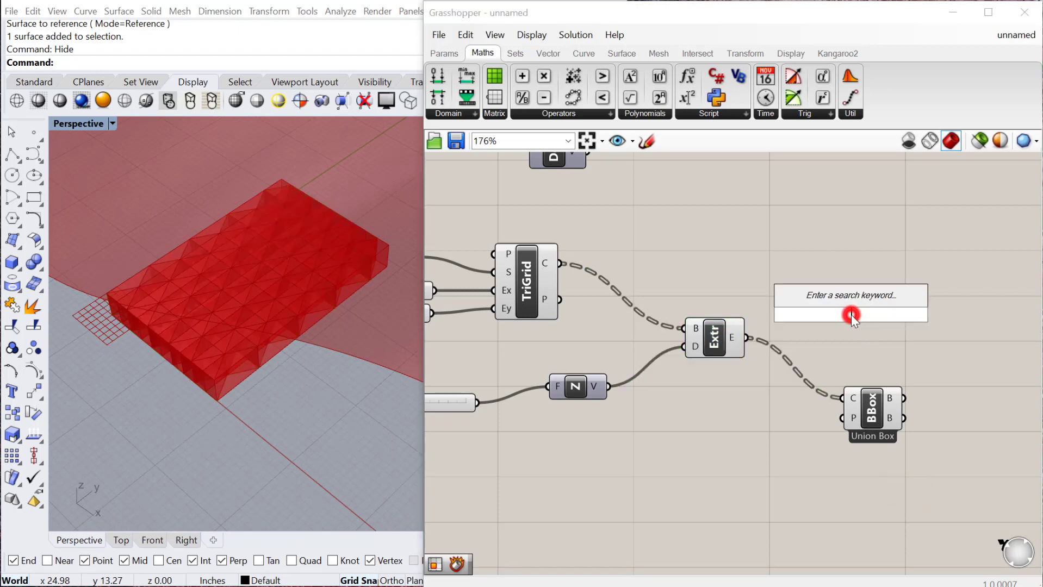
text(pane)
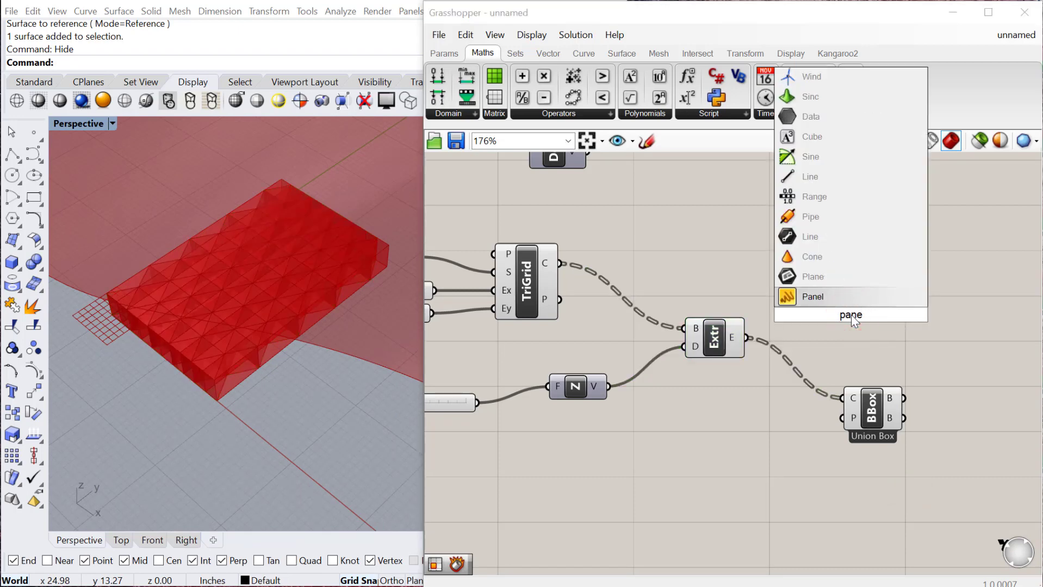
click(831, 295)
drag(747, 337, 867, 298)
Move the panel to clear space beyond the Bounding Box component and enlarge it to list more items
scroll(786, 393, down, 2)
drag(871, 342, 890, 296)
drag(902, 342, 902, 443)
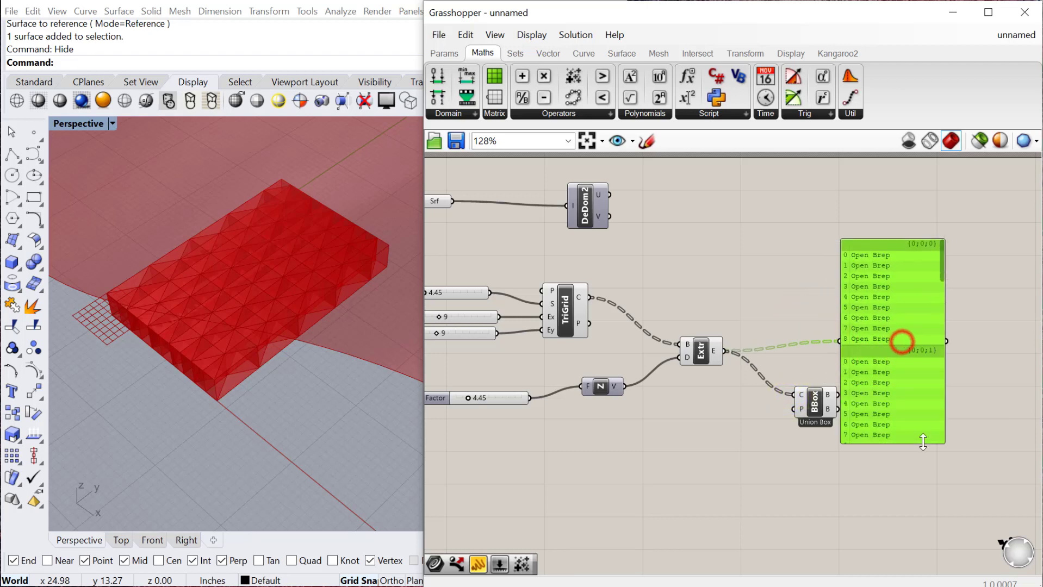
click(883, 241)
drag(900, 244, 913, 244)
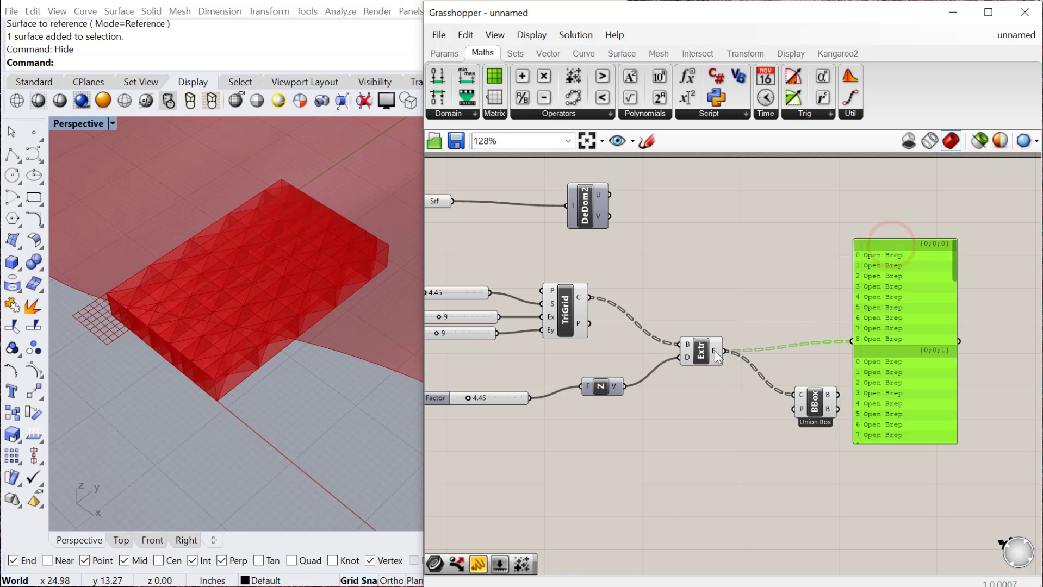
Flatten the Bounding Box content input and feed its box output into the panel instead of the extrusion
right_click(801, 395)
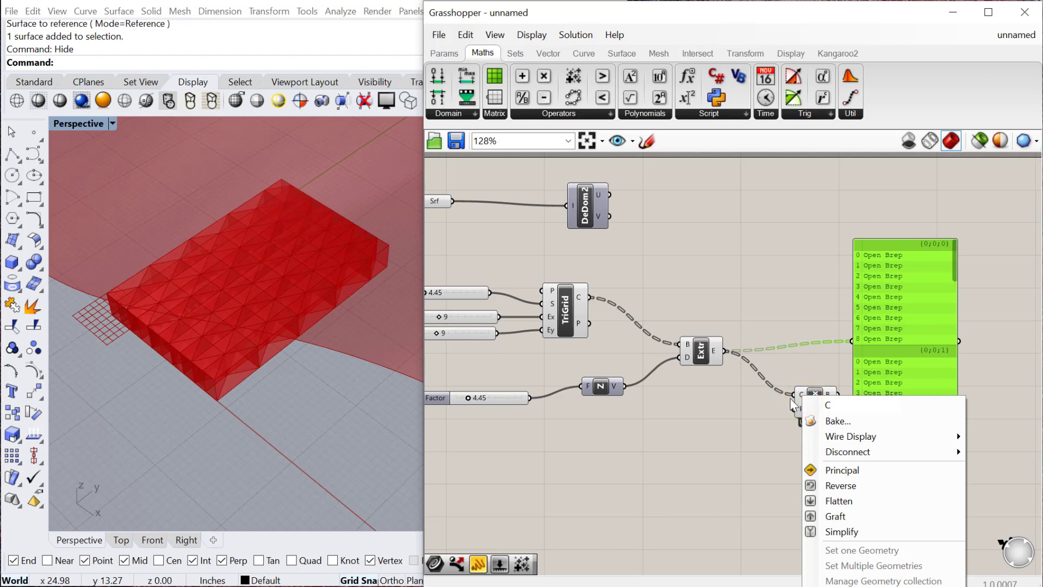
click(846, 500)
drag(837, 396, 851, 341)
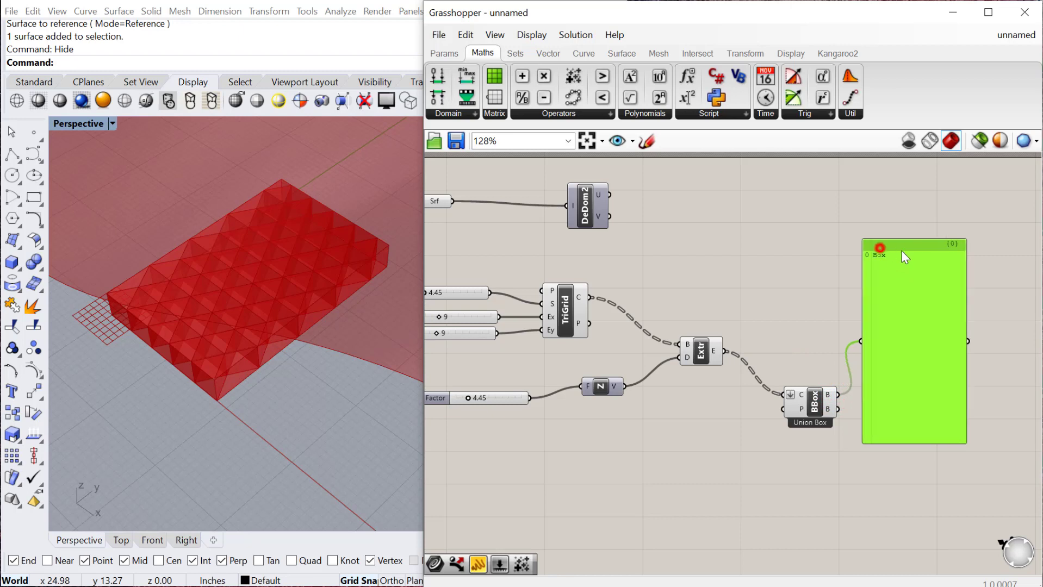
drag(900, 254, 928, 267)
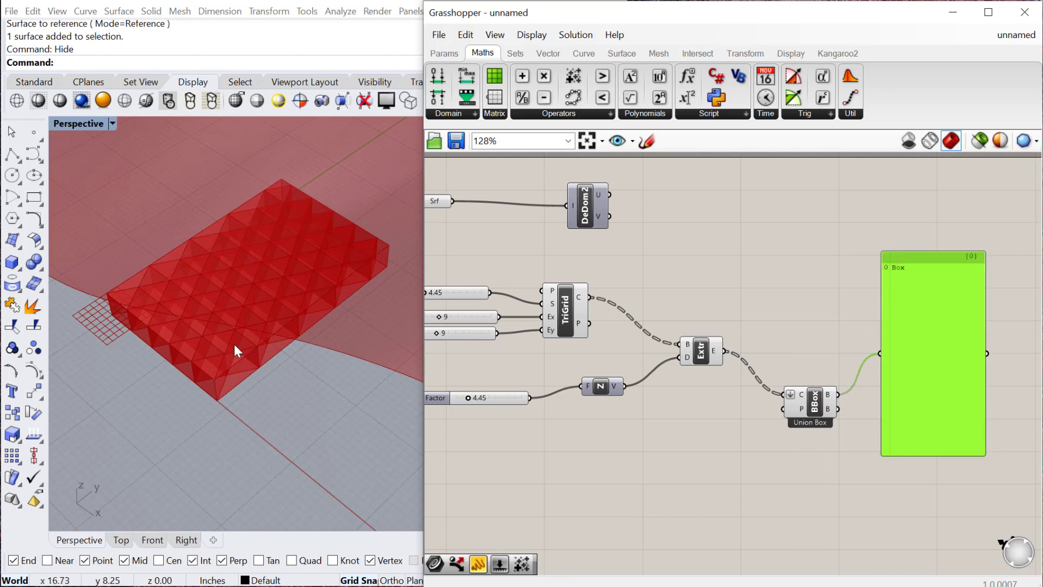
Turn Union Box off on the Bounding Box component to compare the panel's list, and turn it back on
right_click(814, 405)
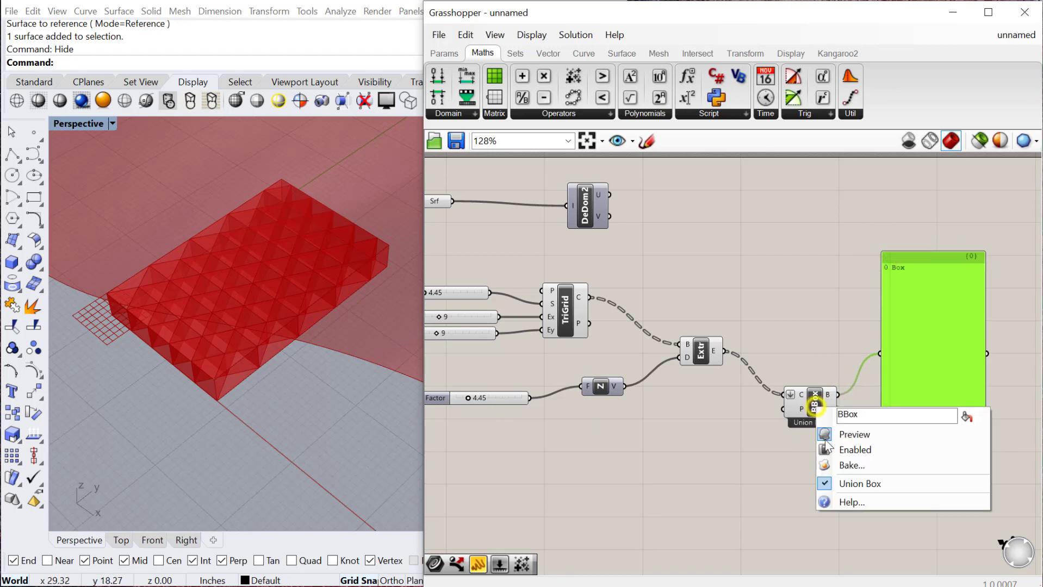
click(842, 483)
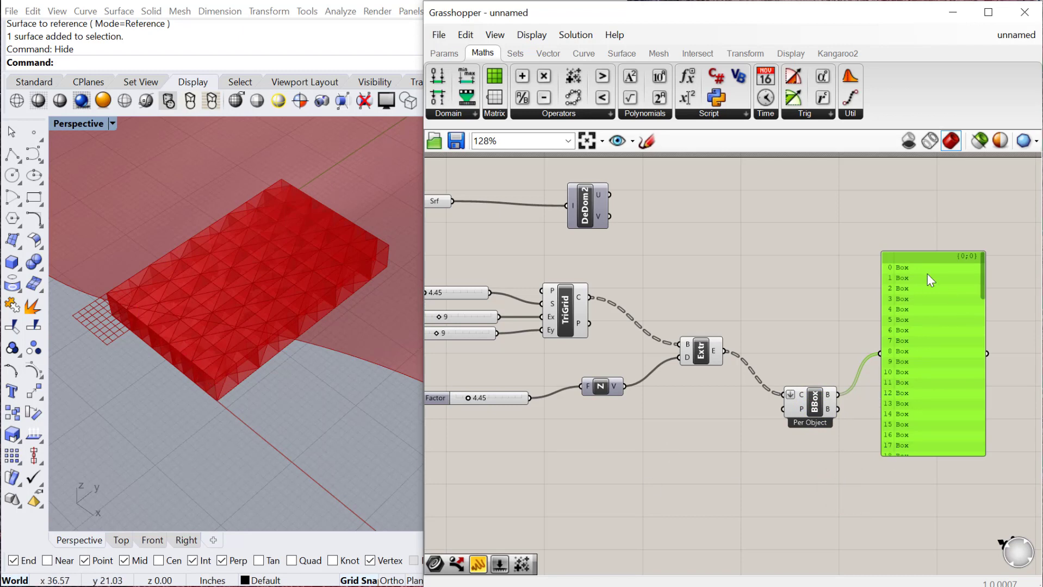
right_click(818, 410)
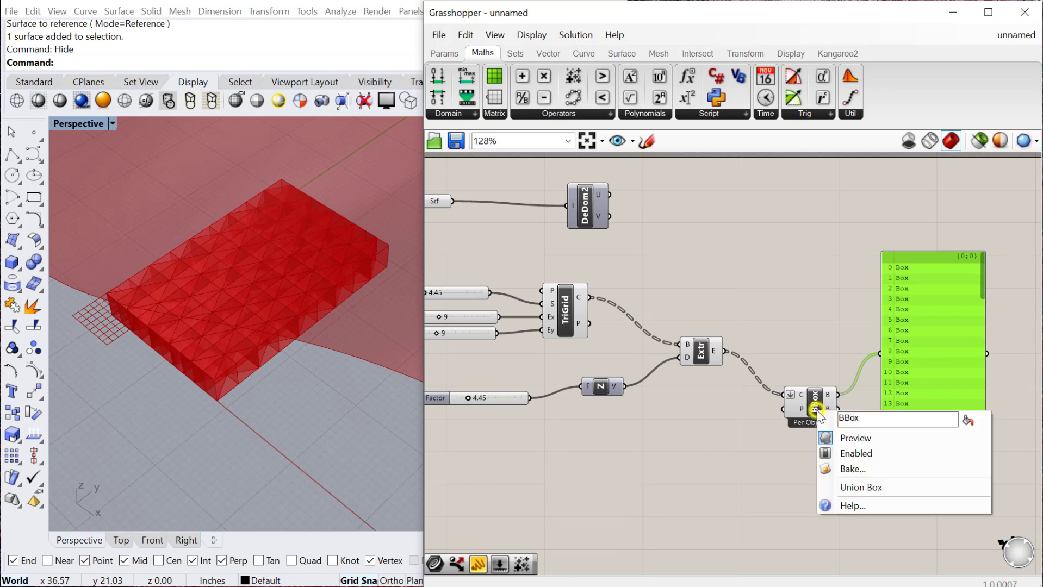
click(849, 472)
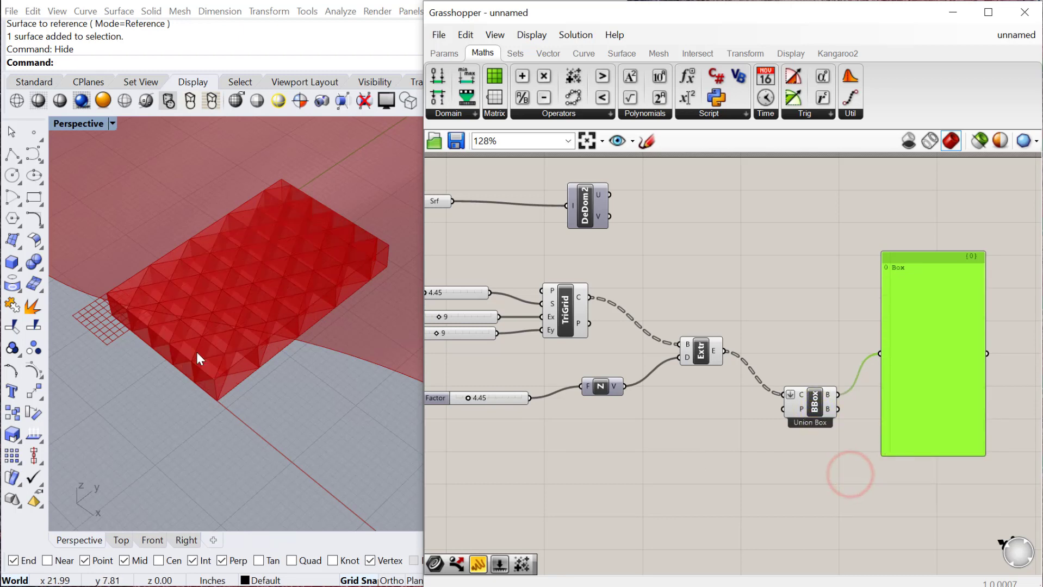
Move the panel lower so it sits level with the Bounding Box output
drag(927, 329, 943, 392)
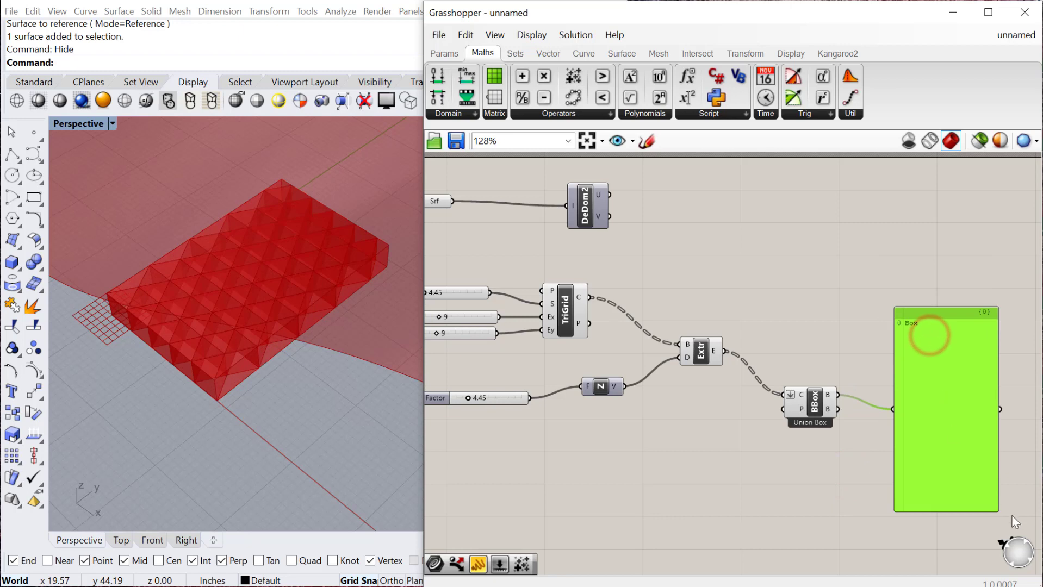
Delete the panel and add a Surface Morph component in the free space beyond the Bounding Box component
key(Delete)
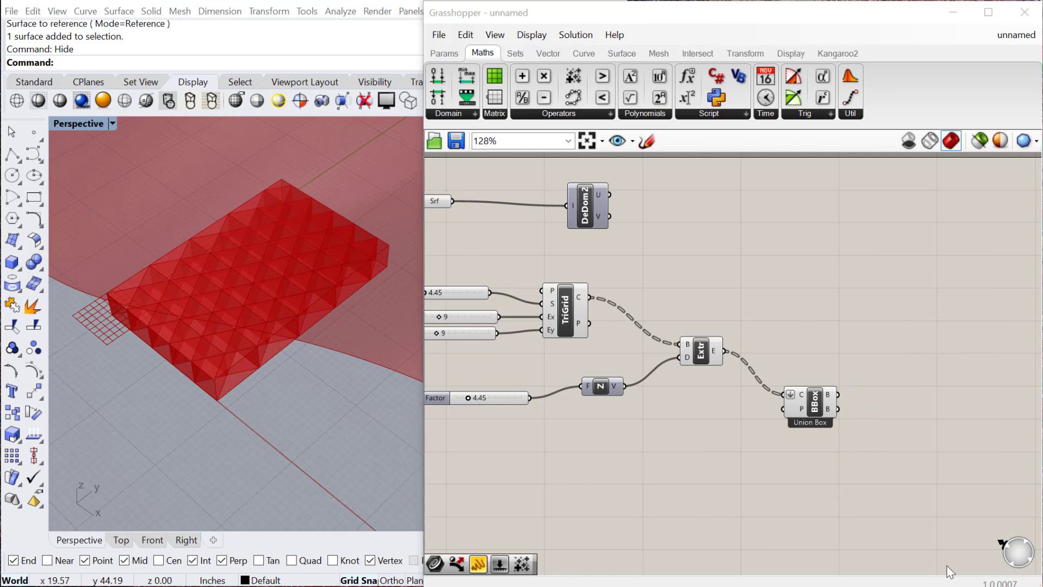
double_click(816, 244)
text(surf)
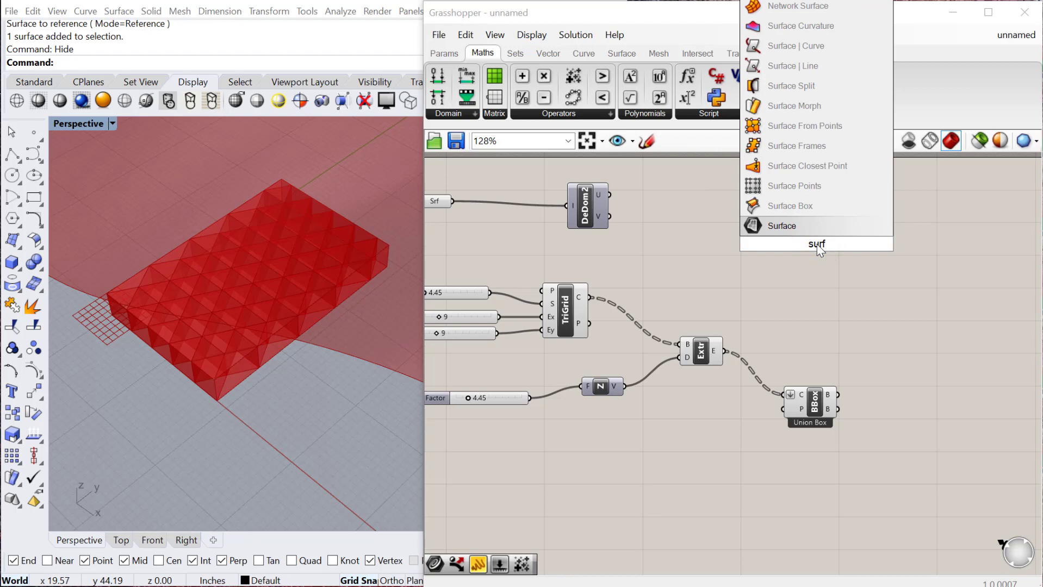
click(801, 103)
drag(820, 227, 941, 300)
ctrl+alt+click(941, 301)
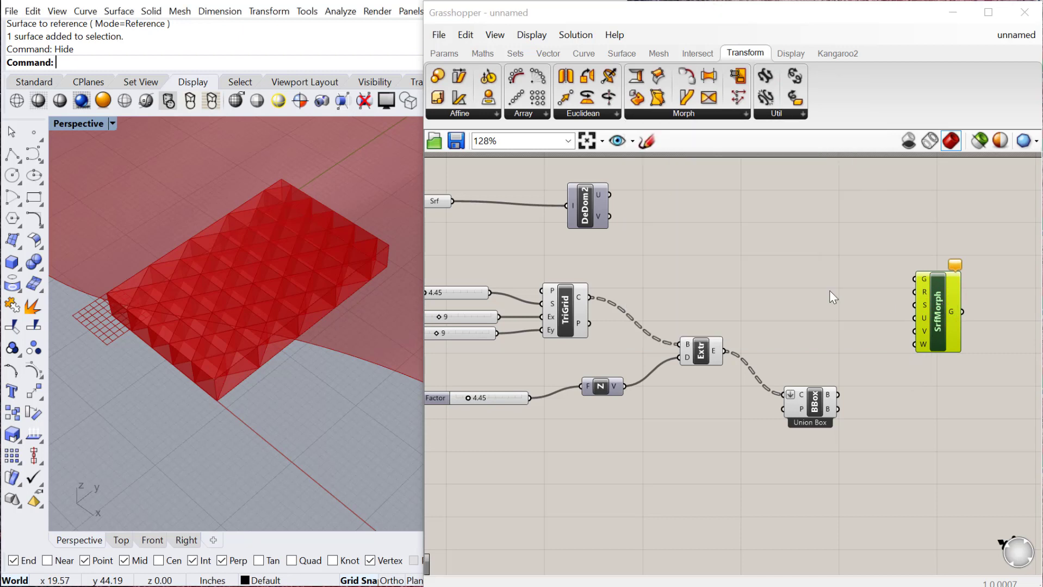
Feed the extrusion into Surface Morph's geometry input, the union box into its reference input and the referenced surface into its surface input
click(709, 356)
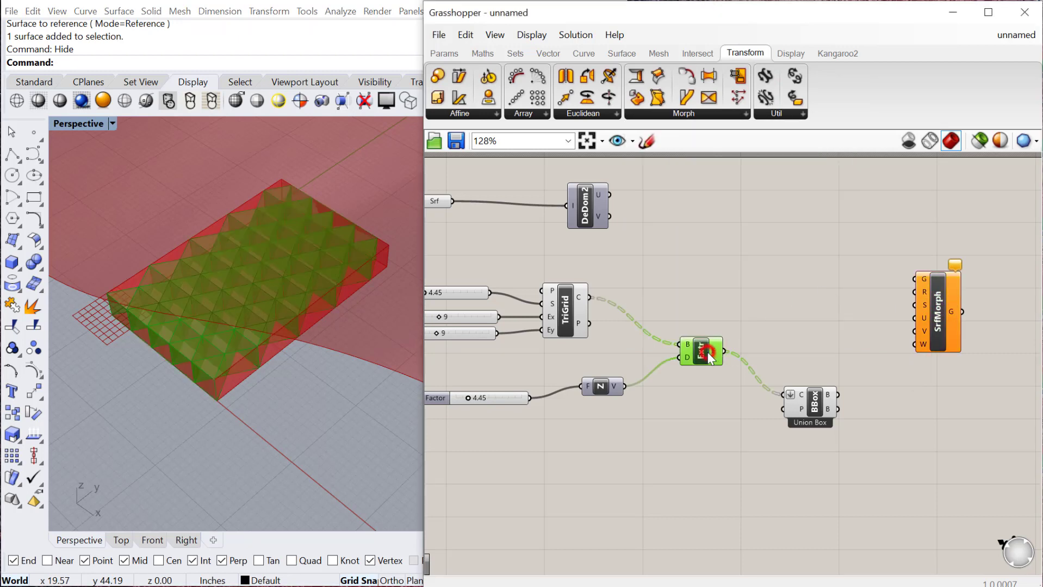
drag(725, 353, 928, 277)
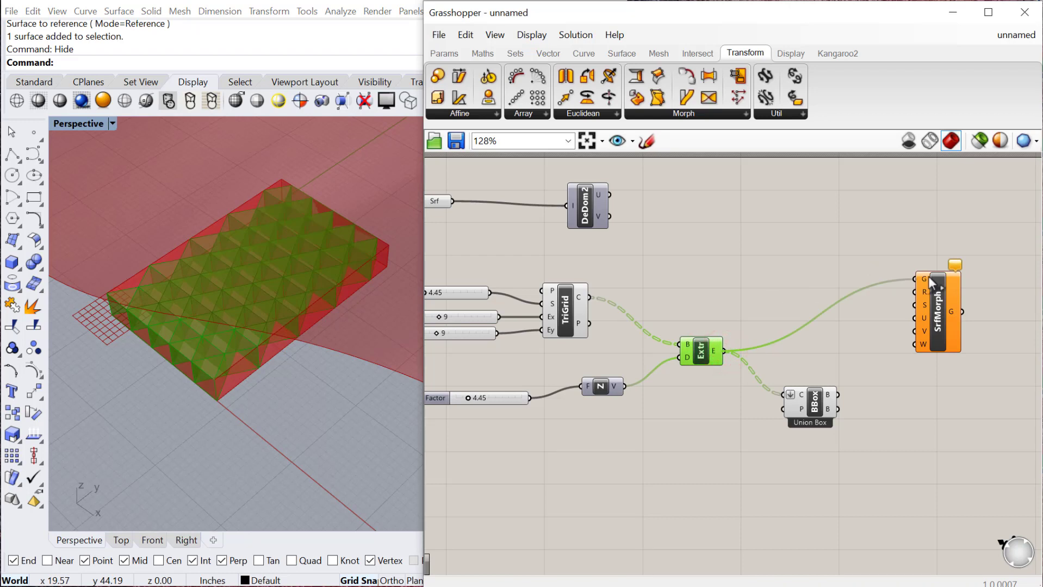
drag(838, 395, 939, 312)
drag(461, 202, 918, 310)
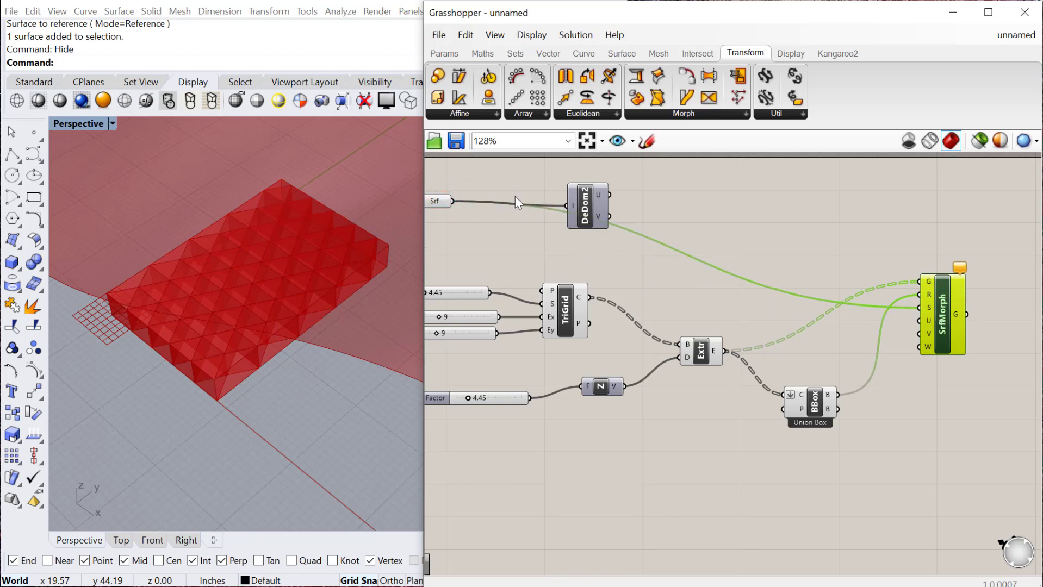
Move the Deconstruct Domain² component closer to Surface Morph and connect its U and V outputs to the matching U and V inputs
drag(586, 205, 690, 209)
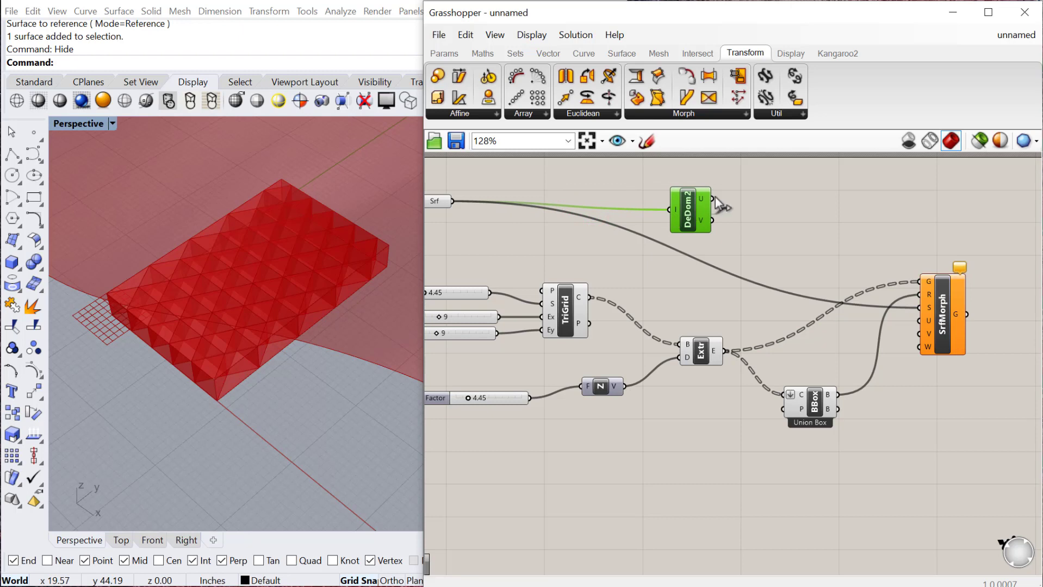
drag(711, 198, 919, 321)
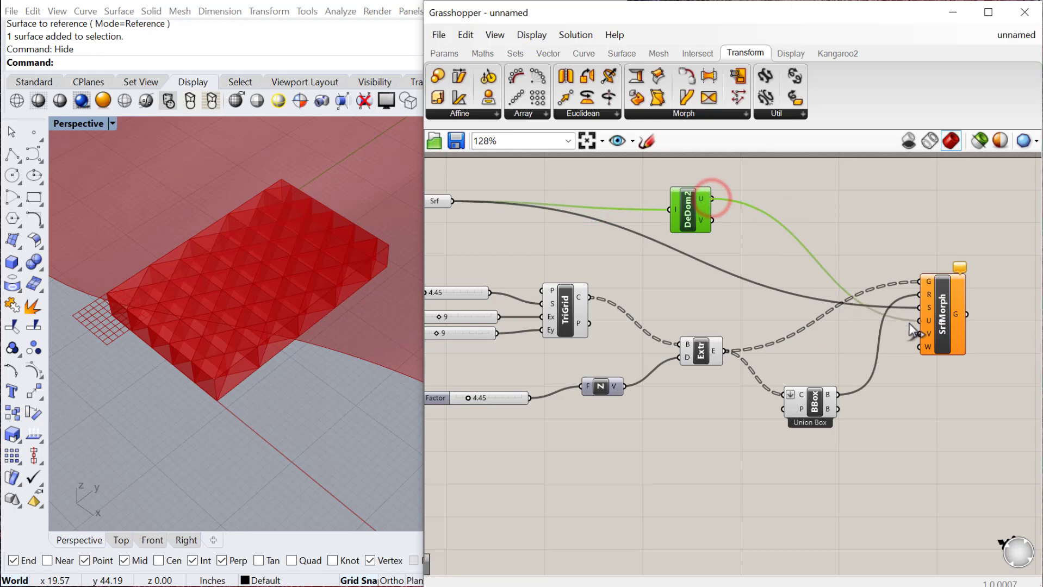
drag(772, 249, 919, 333)
click(940, 326)
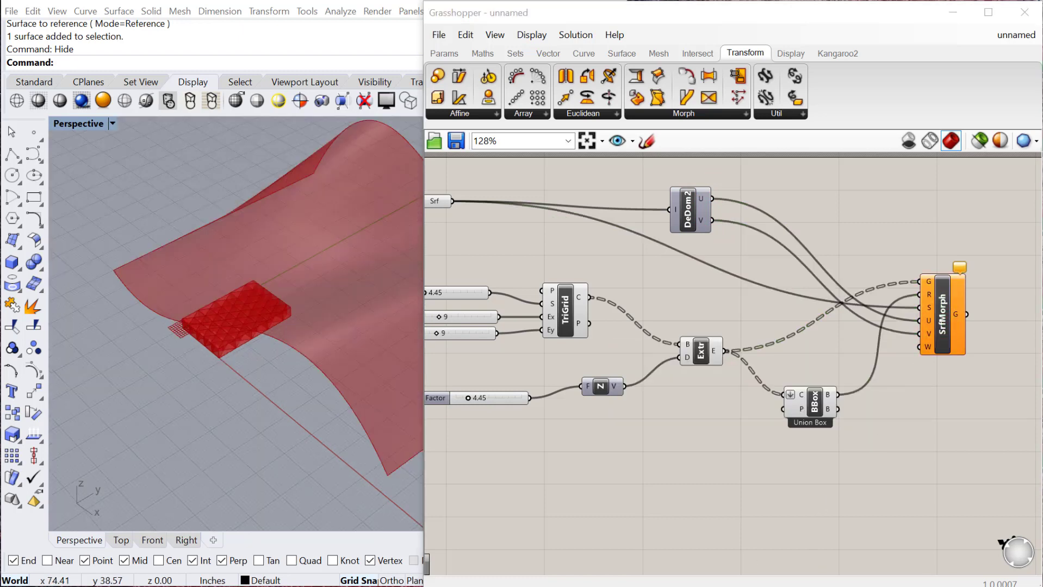
Place a copy of the Factor slider below Bounding Box and connect the original Factor slider to Surface Morph's W input
click(486, 397)
alt+drag(501, 402, 752, 445)
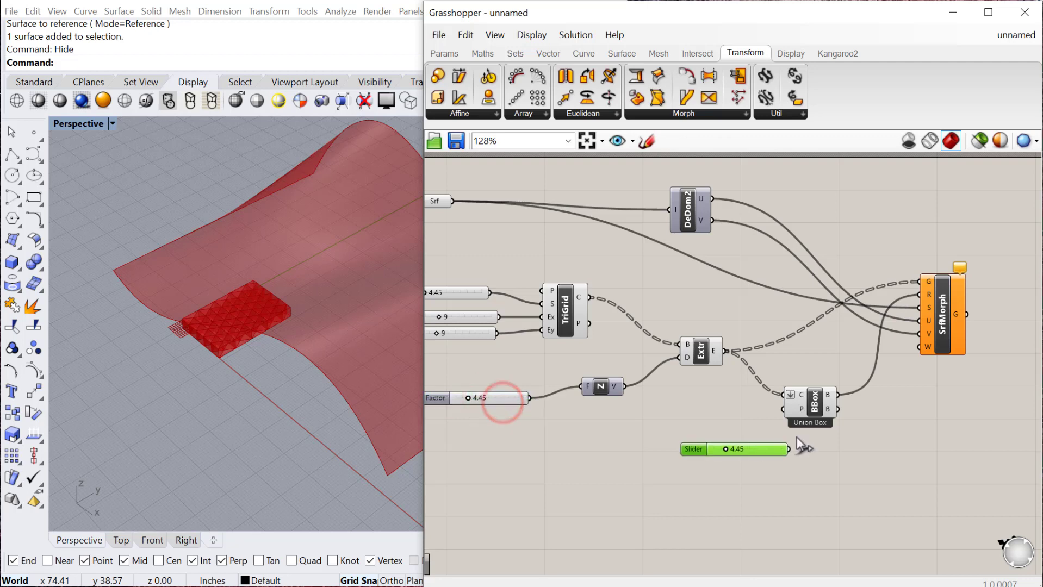
drag(530, 398, 919, 347)
mouse_move(303, 398)
right_down()
mouse_move(341, 354)
mouse_move(316, 340)
mouse_move(298, 405)
right_up()
scroll(232, 361, down, 4)
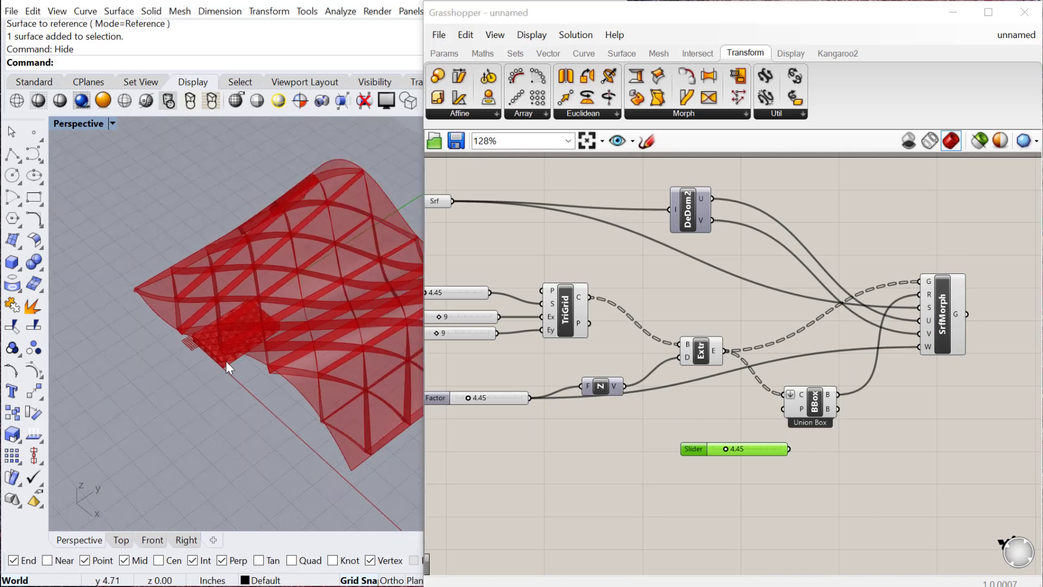
Set the Factor slider to 6.29 and inspect the morphed grid on the surface in the Perspective viewport
scroll(336, 321, up, 3)
right_drag(336, 321, 328, 332)
right_drag(473, 326, 550, 333)
scroll(516, 394, up, 2)
drag(554, 408, 613, 411)
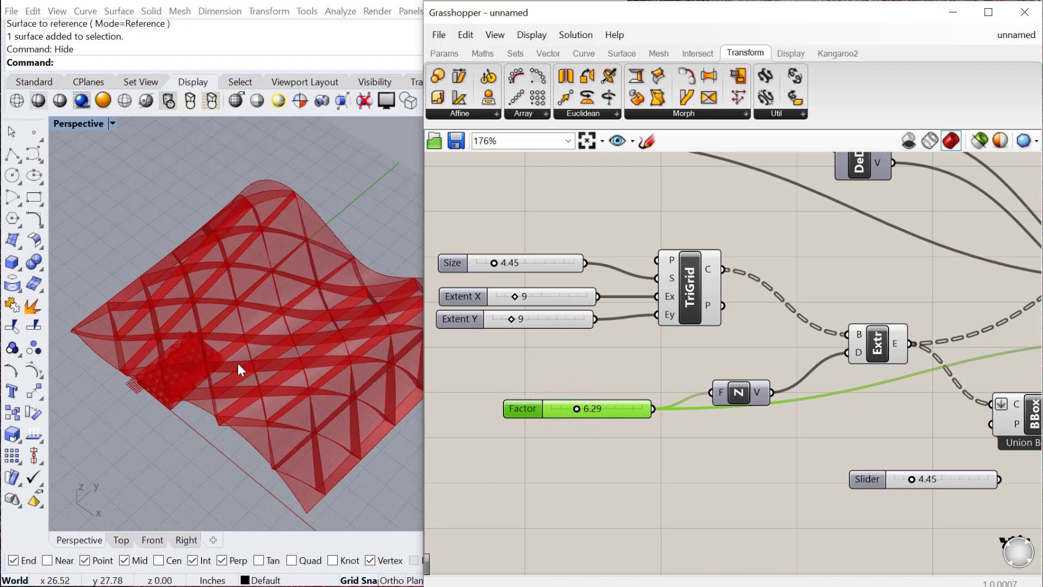
right_drag(227, 419, 202, 323)
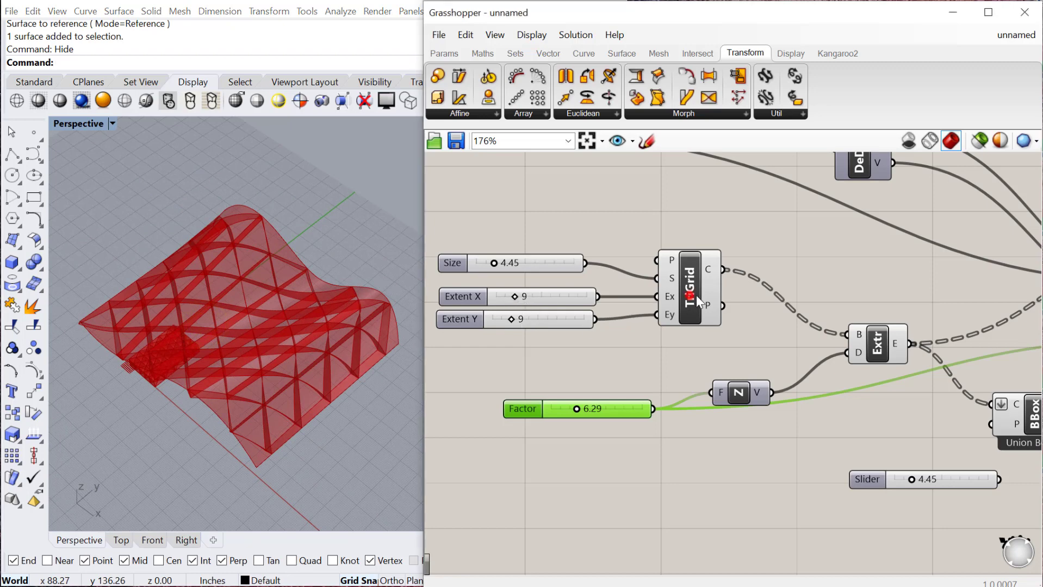
Nudge the triangular grid component clear of its sliders and set both Extent X and Extent Y to 5
drag(689, 295, 697, 294)
drag(515, 296, 500, 321)
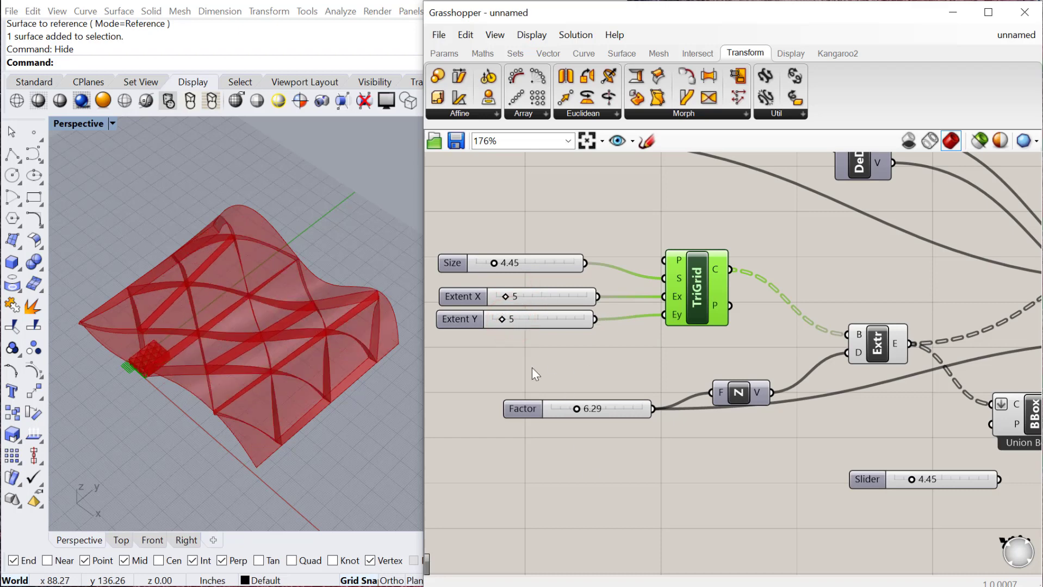
scroll(530, 371, down, 2)
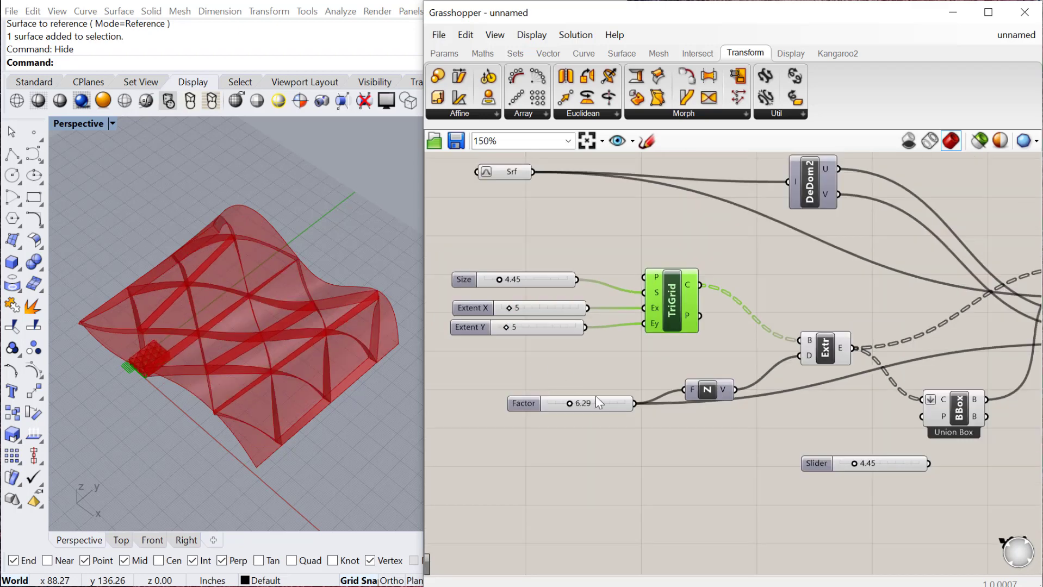
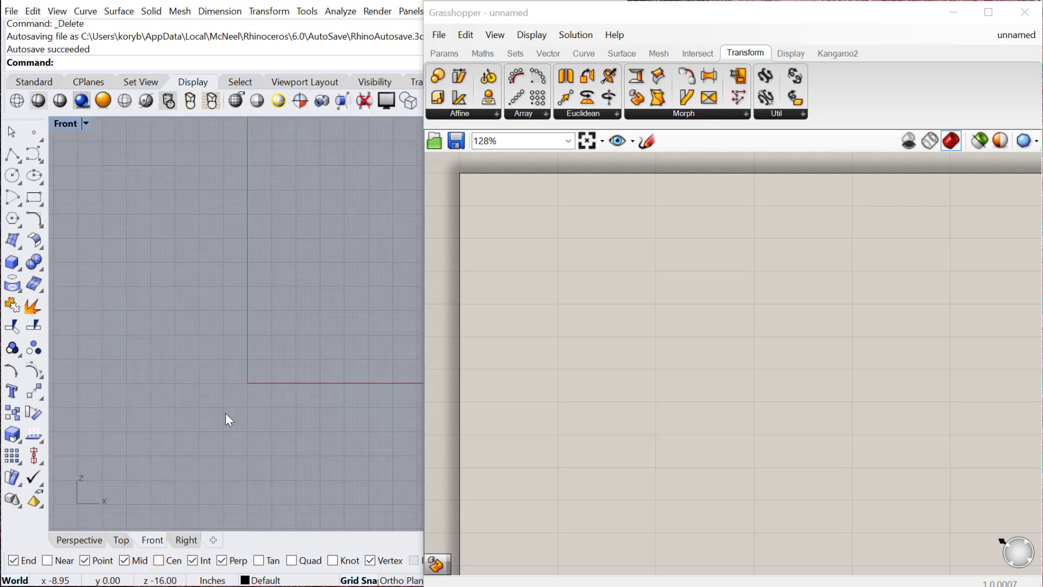
Draw a wavy degree-3 curve through five control points in the Front viewport
text(Curve)
key(Return)
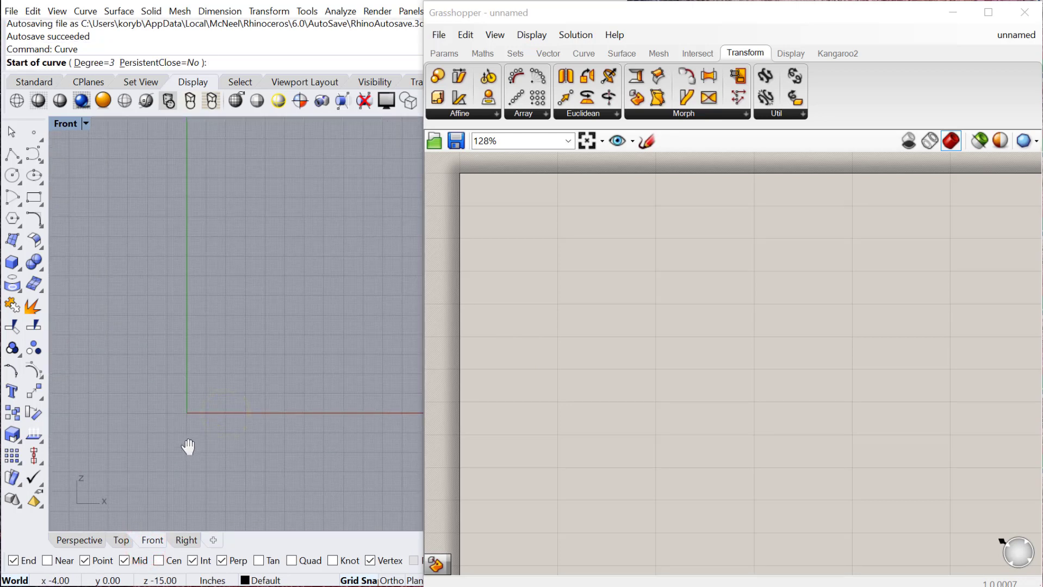
click(108, 413)
click(174, 279)
click(267, 475)
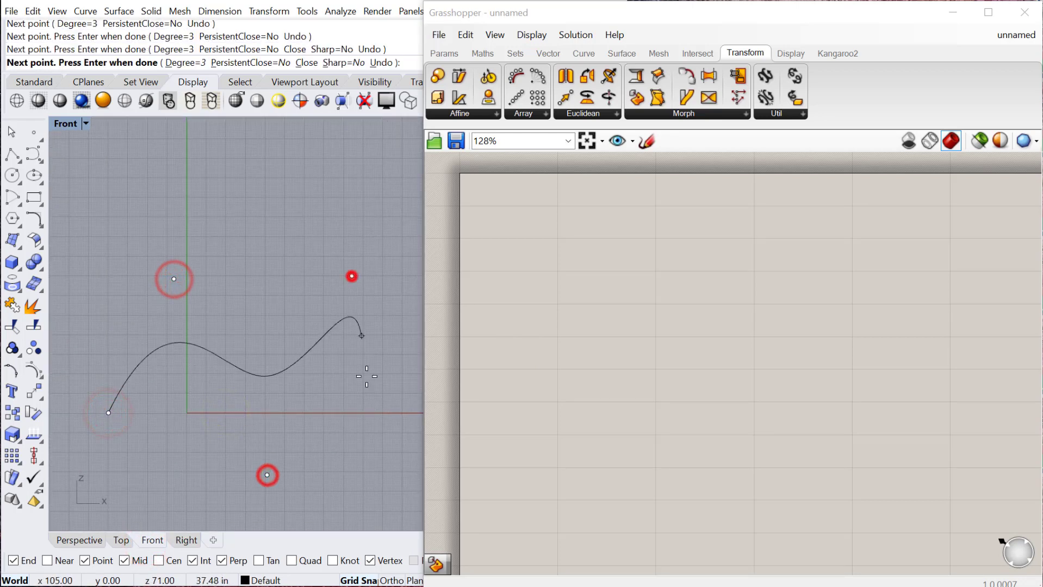
click(351, 277)
click(367, 388)
right_click(367, 388)
Draw a second wavy curve with four control points from the first curve's start point, mirroring its rise and dip
right_click(110, 422)
click(109, 414)
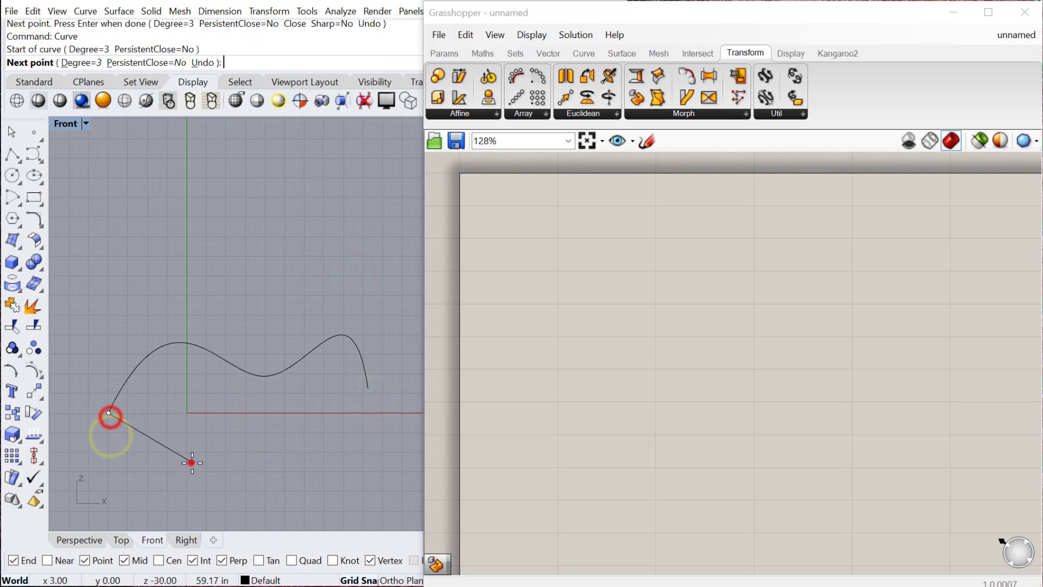
click(191, 454)
click(280, 278)
click(360, 393)
right_click(360, 394)
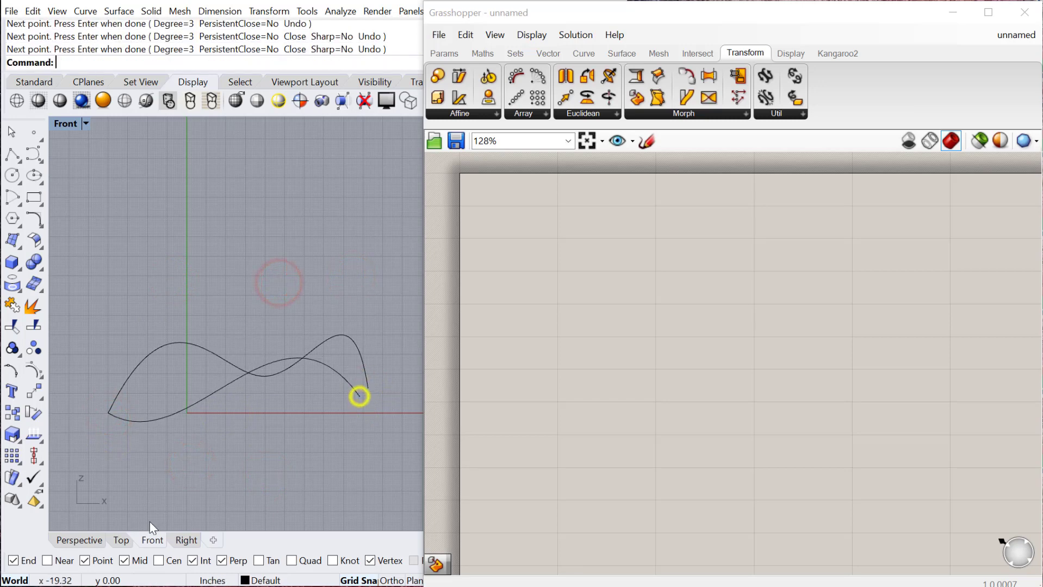
Switch to the Perspective viewport and move one curve away from the other along the Y direction
click(77, 542)
right_drag(258, 359, 232, 354)
click(233, 355)
scroll(233, 355, down, 6)
scroll(232, 355, down, 1)
drag(263, 349, 350, 330)
Select both curves, loft a surface between them, and hide the source curves
drag(345, 460, 205, 277)
text(loft)
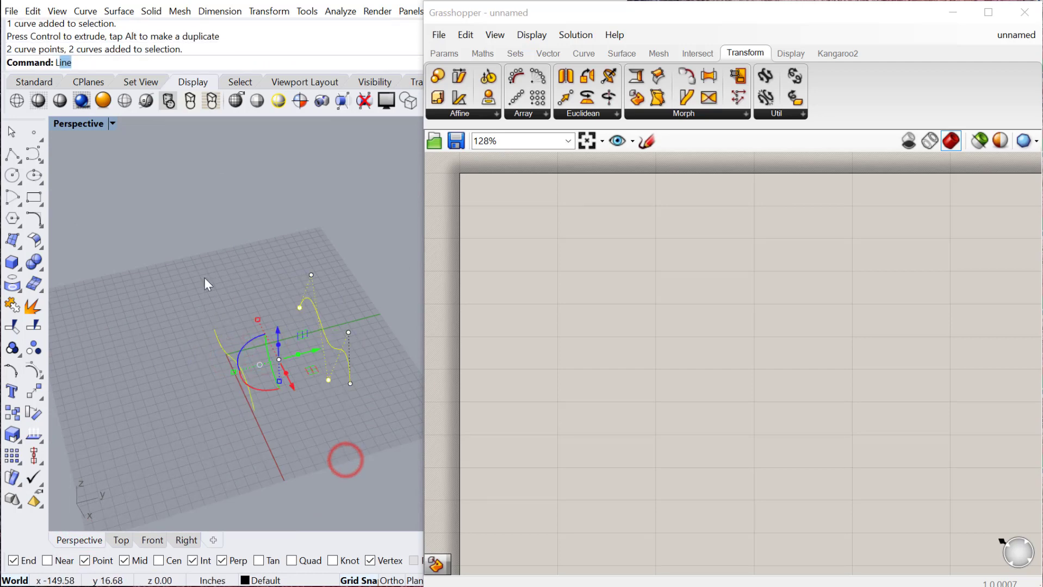
key(Return)
text(hide)
key(Return)
Add a Surface parameter to the Grasshopper canvas and place it near the canvas's upper-left corner
double_click(497, 315)
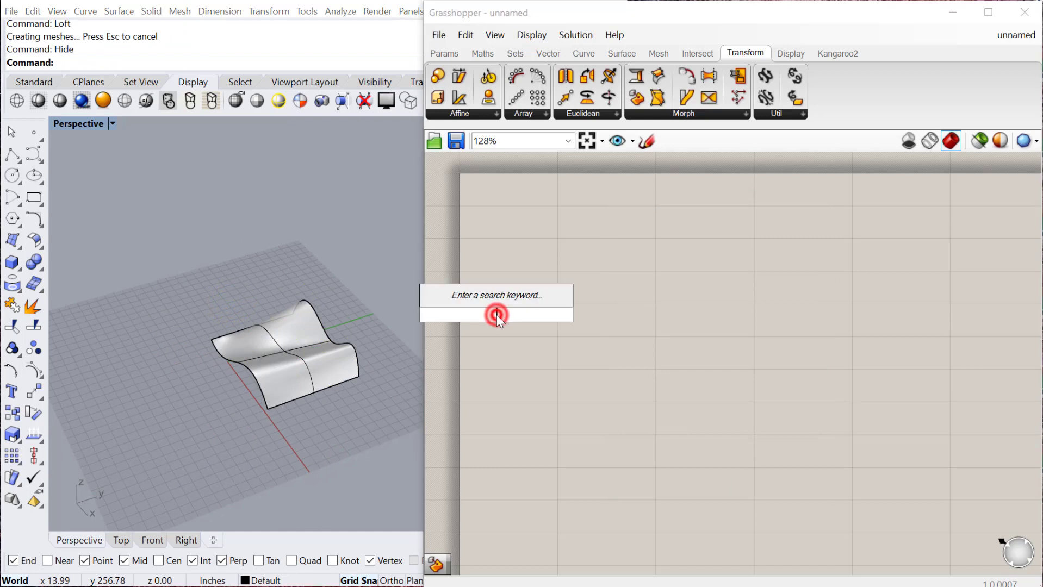
text(surfec)
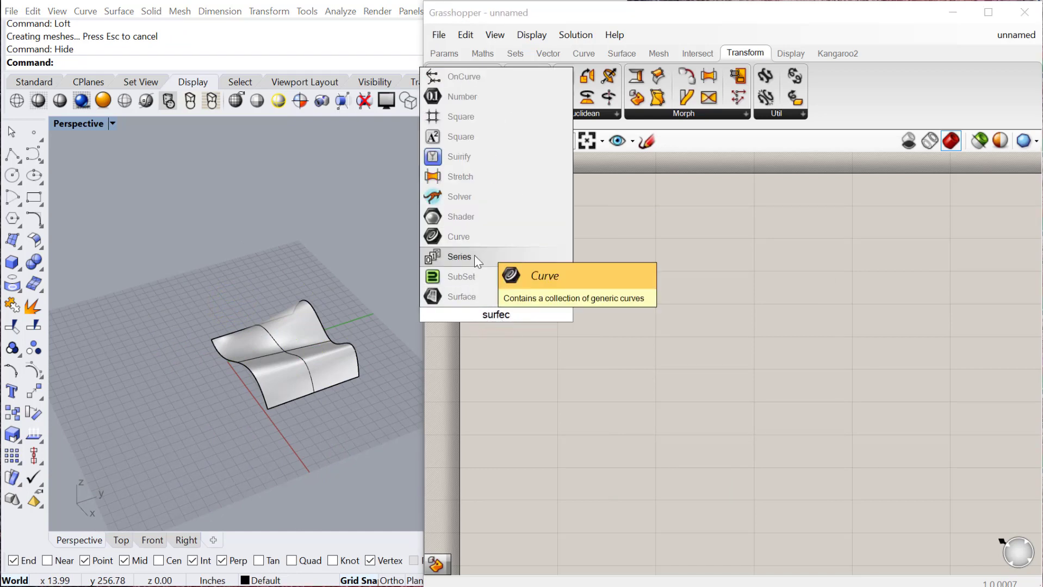
click(458, 297)
drag(496, 312, 514, 235)
Reference the lofted Rhino surface in the Surface parameter as a single surface
right_click(514, 232)
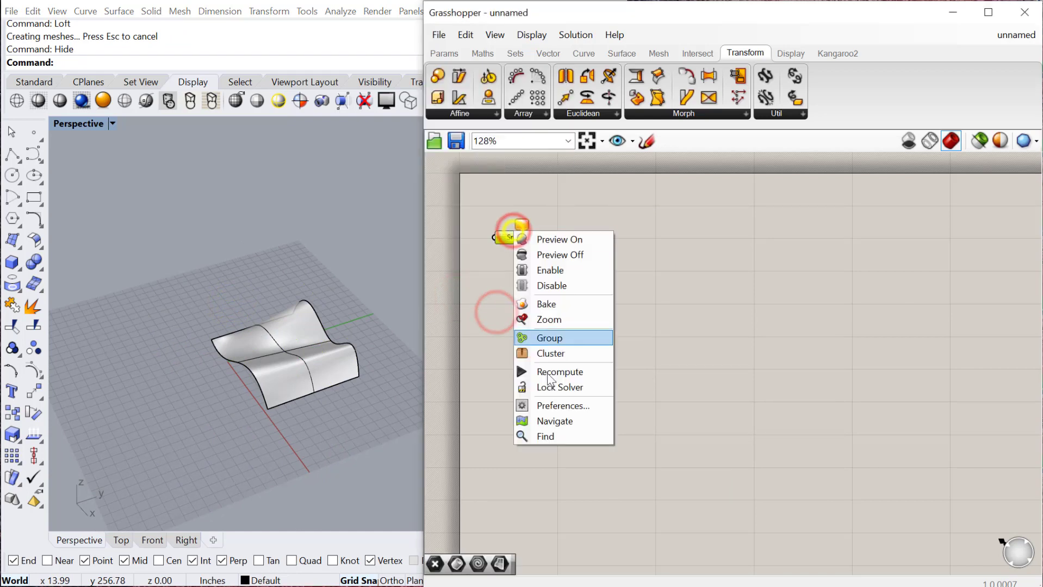
click(500, 270)
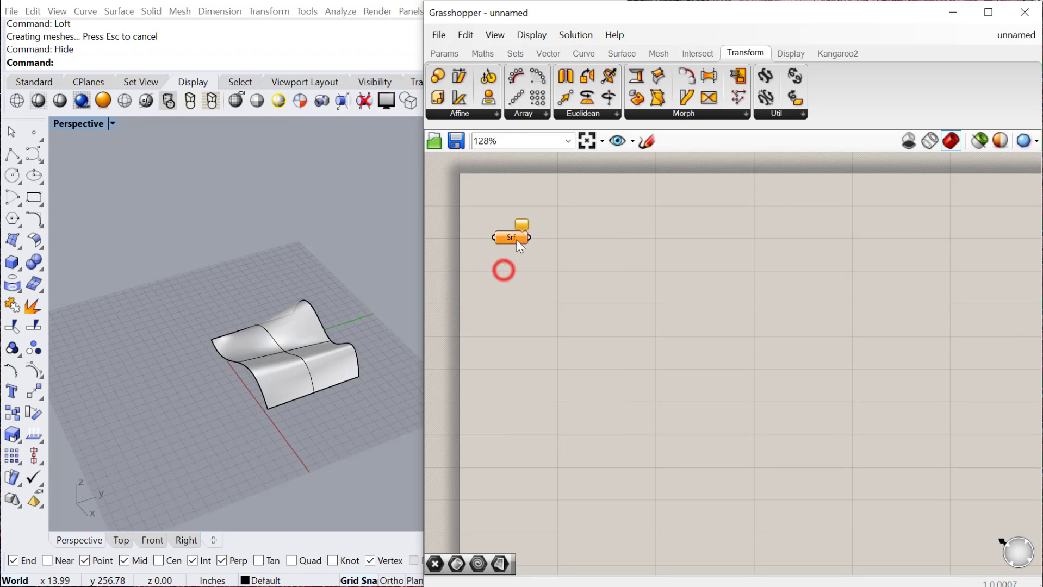
right_click(515, 238)
click(548, 430)
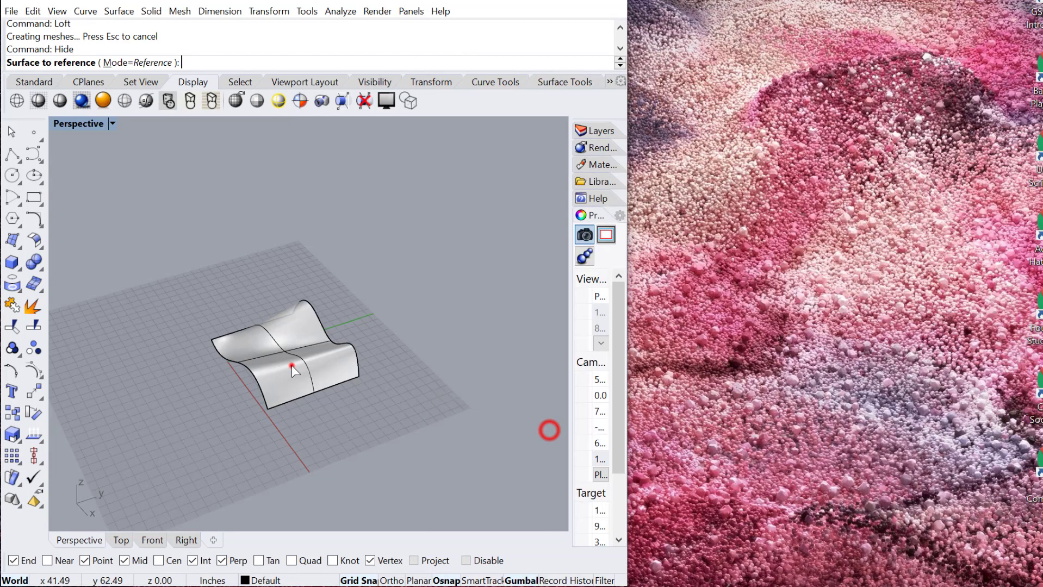
click(291, 365)
Select the original lofted surface in Rhino and hide it, leaving the Grasshopper preview in close view
click(322, 459)
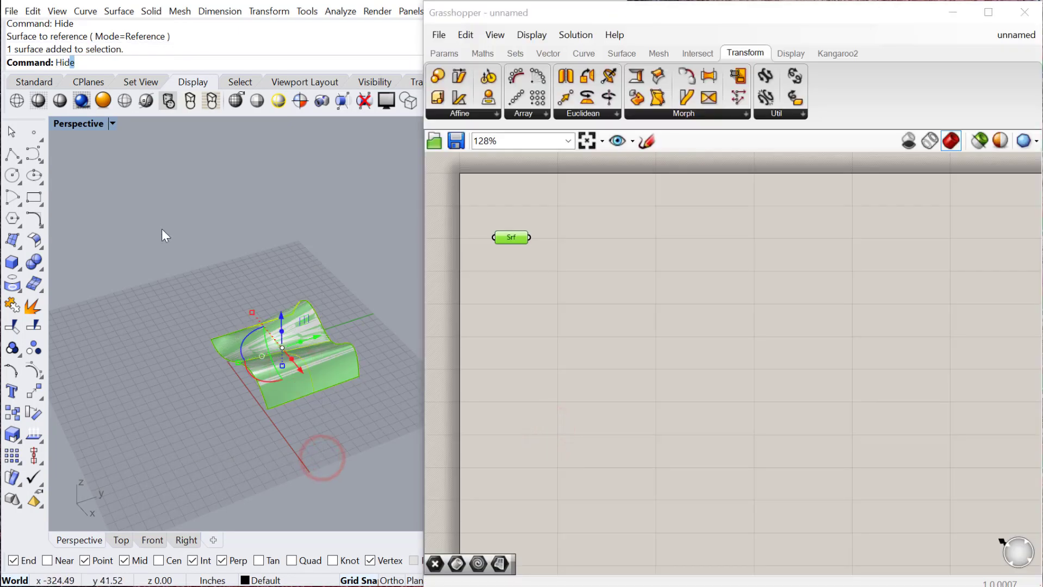
key(ctrl+h)
right_drag(161, 229, 318, 351)
scroll(255, 367, up, 7)
right_drag(242, 377, 265, 367)
scroll(293, 389, down, 5)
right_drag(317, 410, 229, 364)
scroll(202, 340, up, 4)
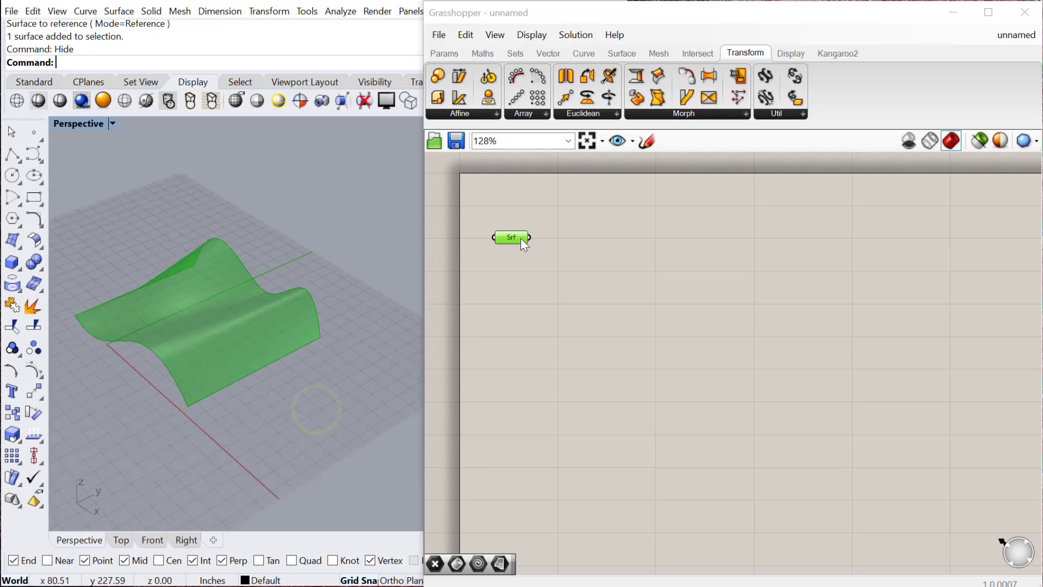
Move the Surface parameter slightly higher on the canvas and deselect it
drag(519, 238, 522, 223)
click(556, 313)
scroll(509, 241, up, 3)
right_drag(509, 275, 517, 291)
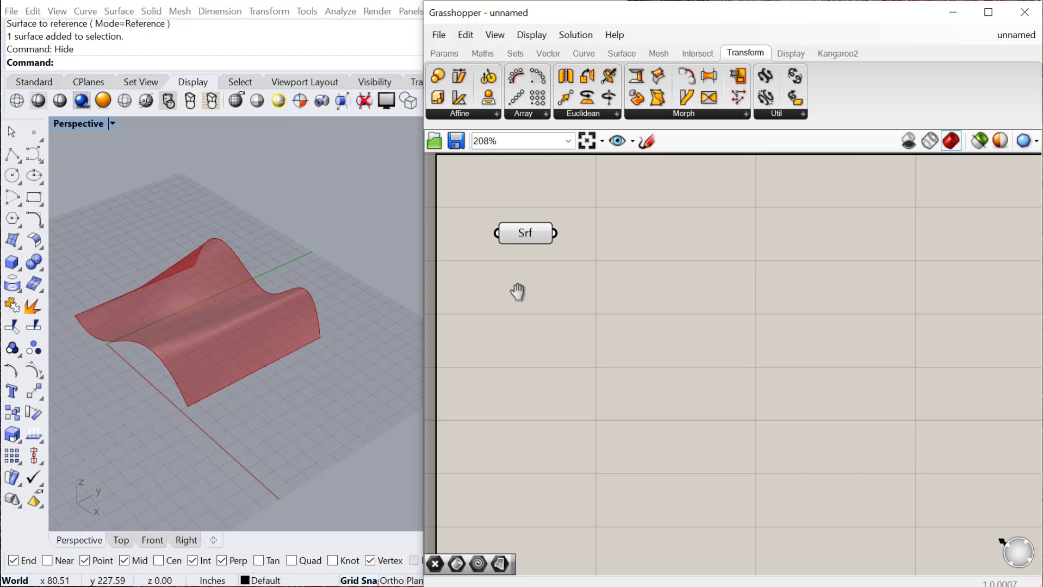
Add a Triangular grid component and place it to the lower right of the Surface parameter
double_click(625, 357)
text(tri)
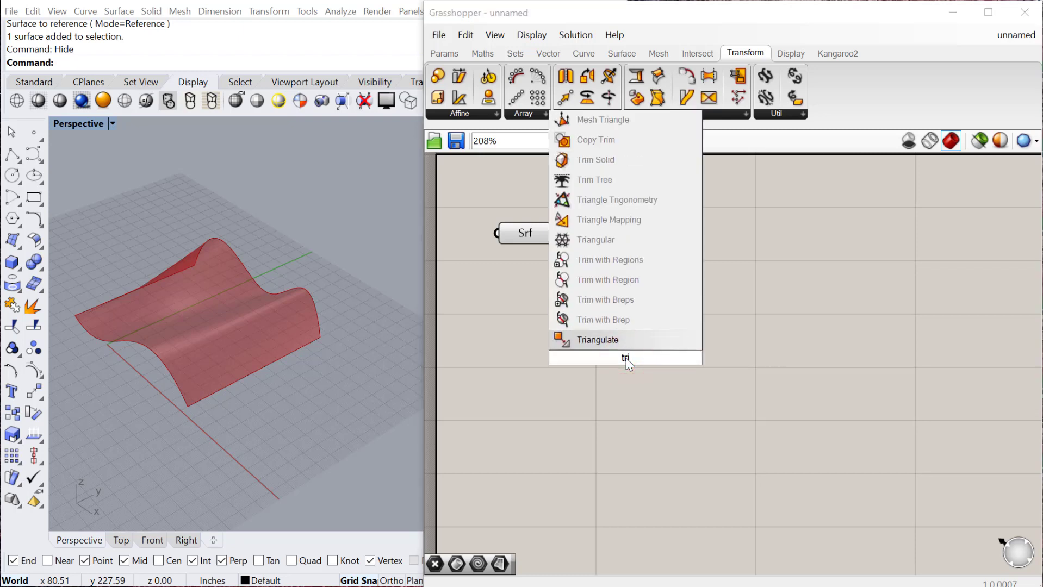
key(Up)
key(Up)
key(Up)
key(Up)
key(Up)
key(Return)
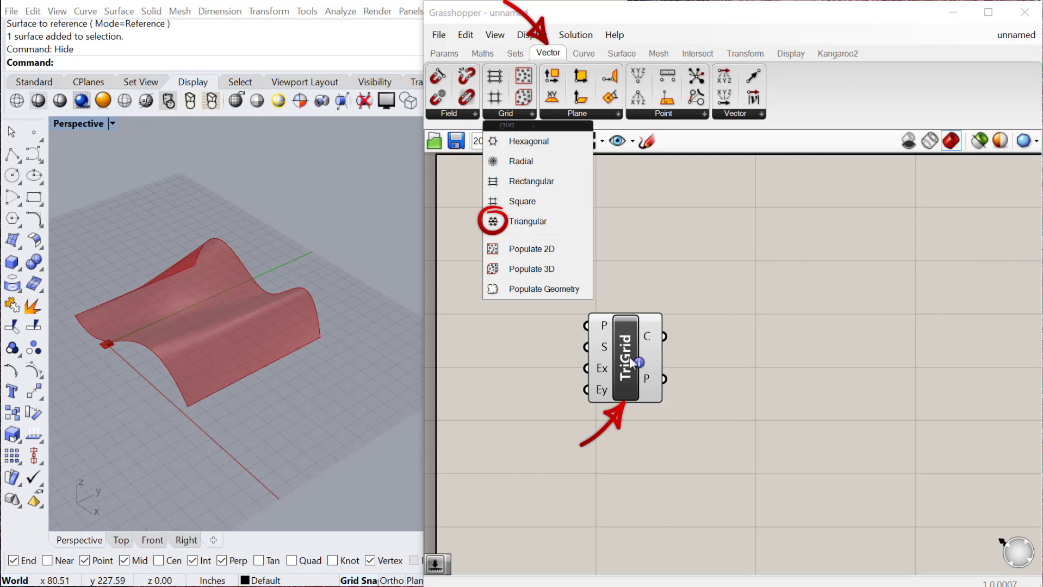
drag(622, 365, 667, 327)
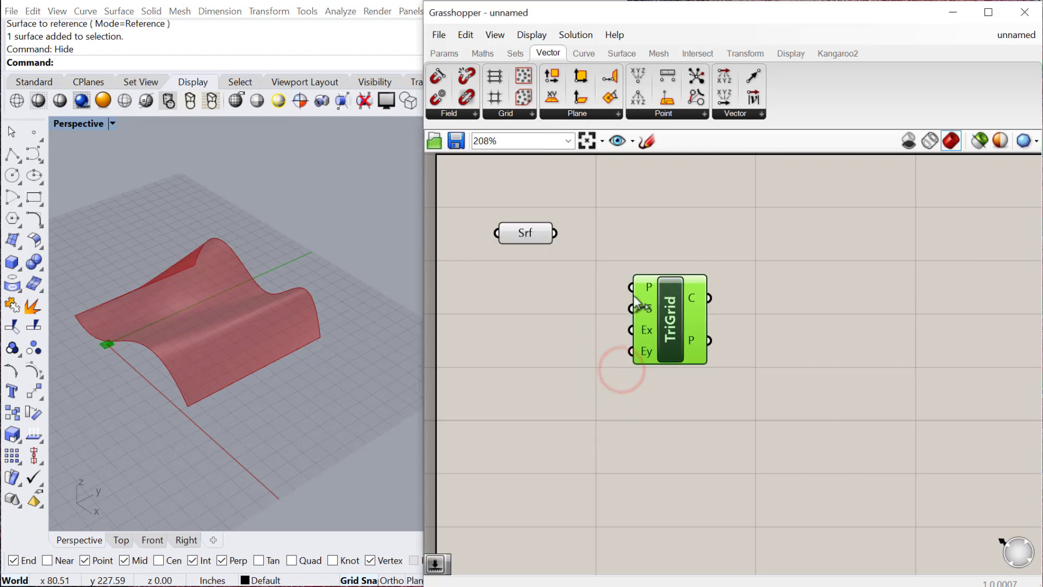
Create an integer slider starting at 1 for the triangular grid's Extent X input and copy it for Extent Y
double_click(534, 343)
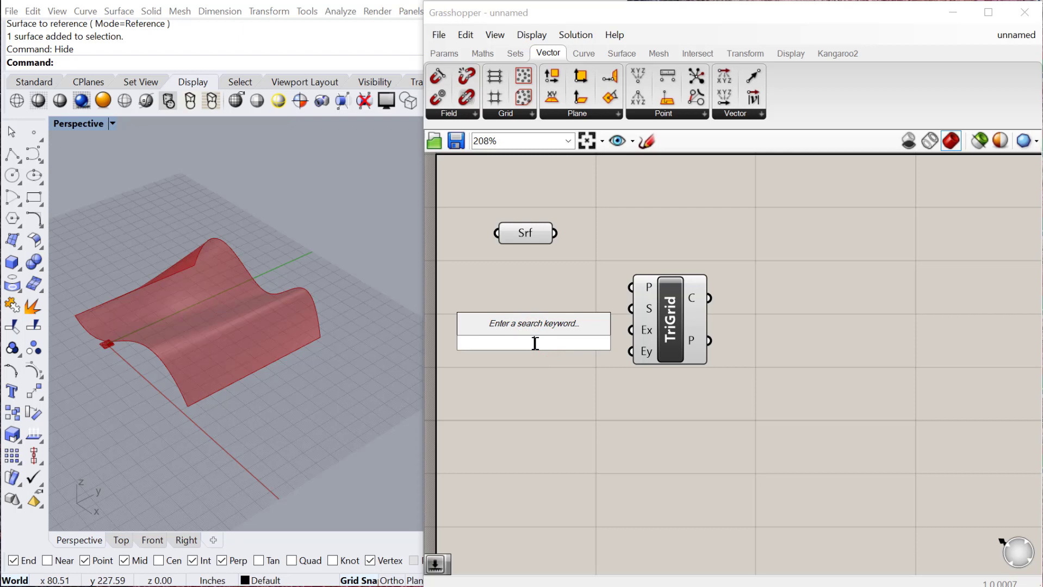
text(15)
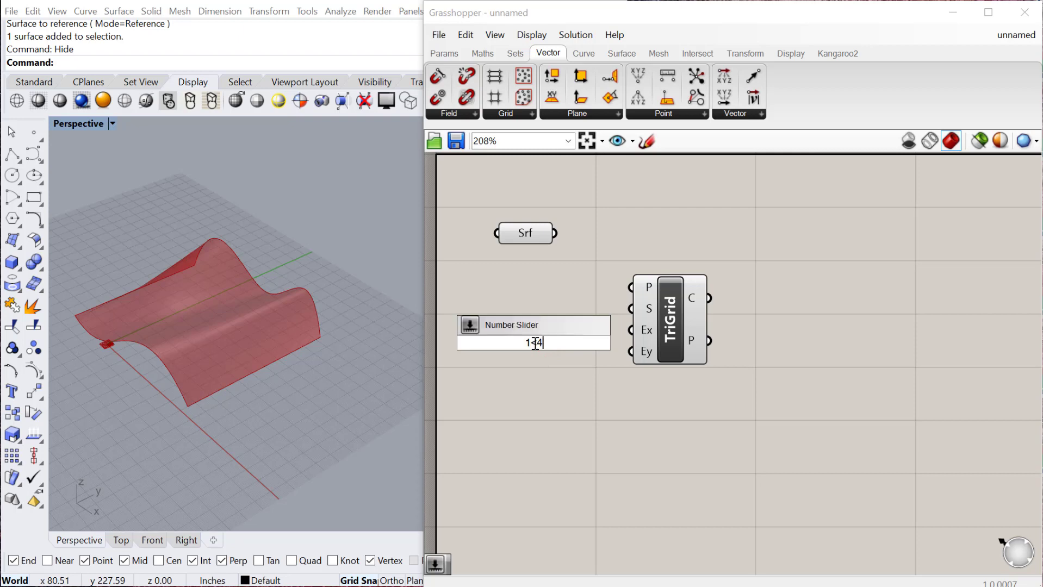
key(Return)
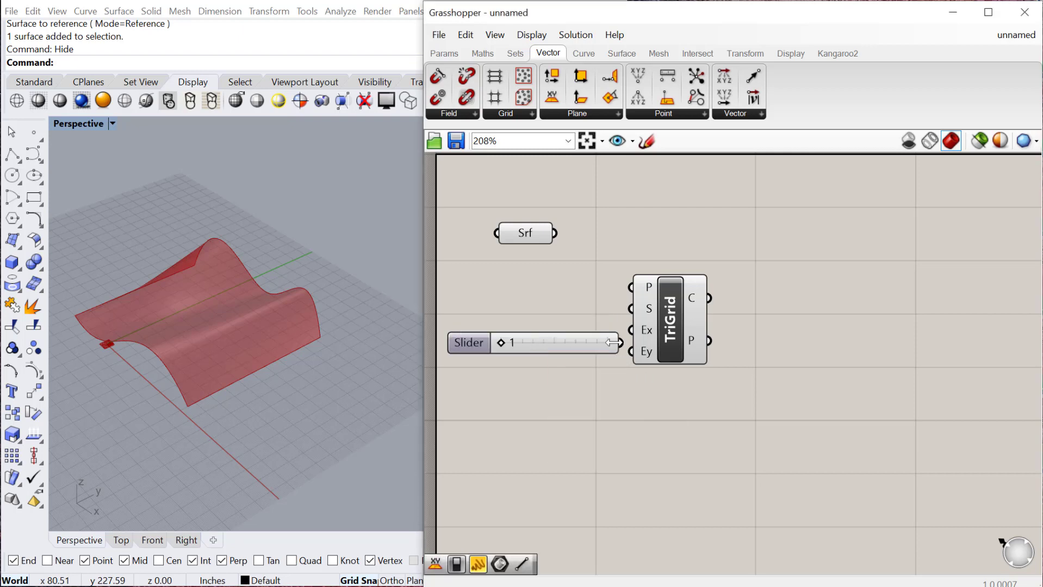
drag(617, 342, 582, 352)
key(ctrl+c)
key(ctrl+v)
drag(646, 356, 693, 351)
Set both the Extent X and Extent Y sliders to 9, checking the grid in the Perspective viewport
drag(521, 335, 572, 359)
scroll(136, 389, down, 2)
scroll(157, 346, up, 8)
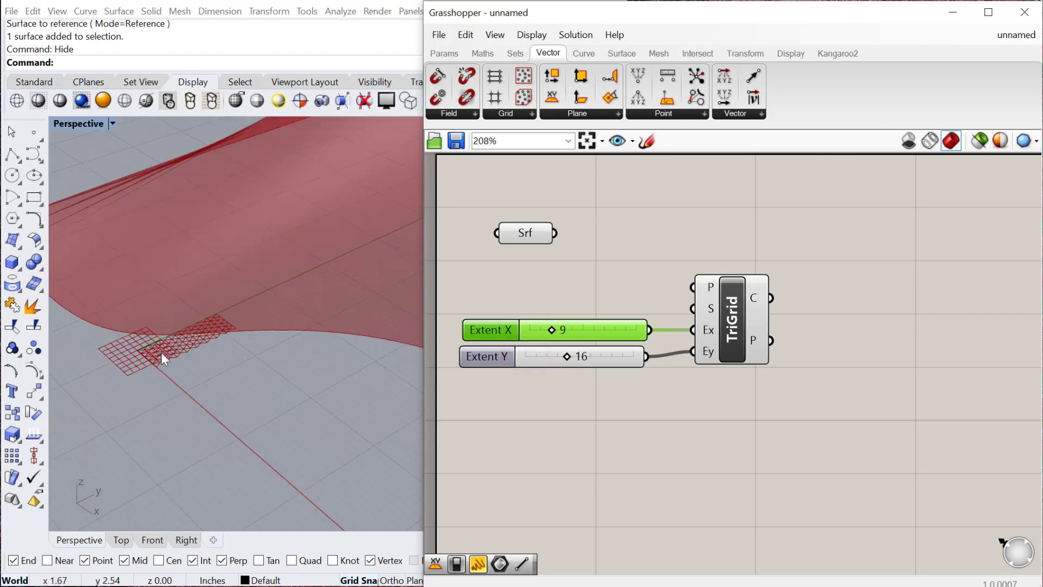
scroll(212, 359, up, 3)
drag(567, 358, 547, 357)
scroll(626, 359, down, 2)
Create a decimal slider ranging from 1 to 20.00, connect it to the grid's Size input, and set it to 4.45
double_click(573, 304)
text(1<20.00)
key(Return)
click(576, 303)
drag(580, 301, 566, 306)
drag(633, 325, 673, 342)
drag(526, 312, 539, 312)
scroll(171, 346, down, 5)
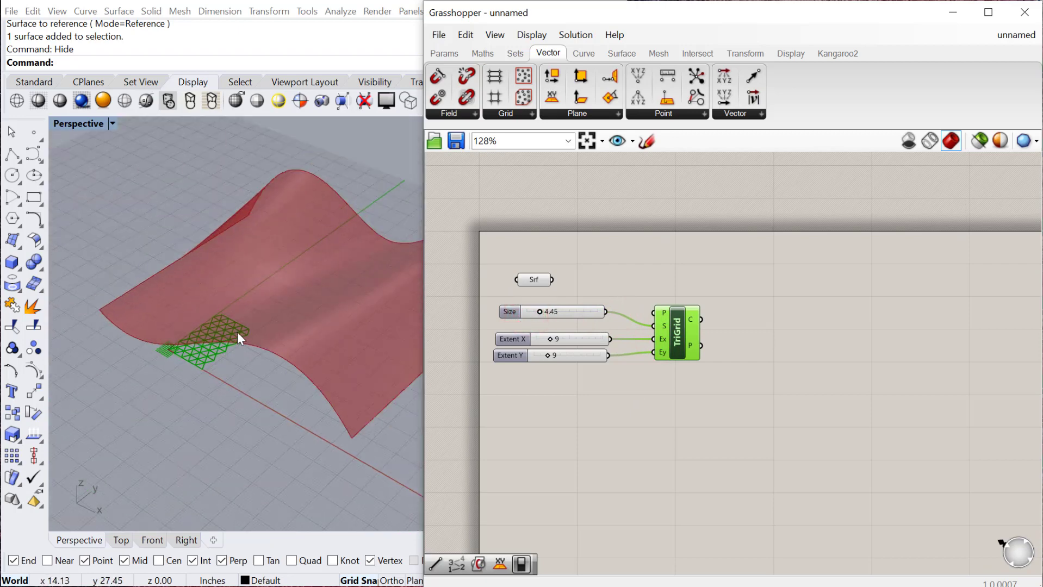
Move the triangular grid and its three sliders lower on the canvas, then align the Size slider with the Extent sliders
drag(758, 413, 556, 307)
drag(687, 345, 707, 399)
click(768, 420)
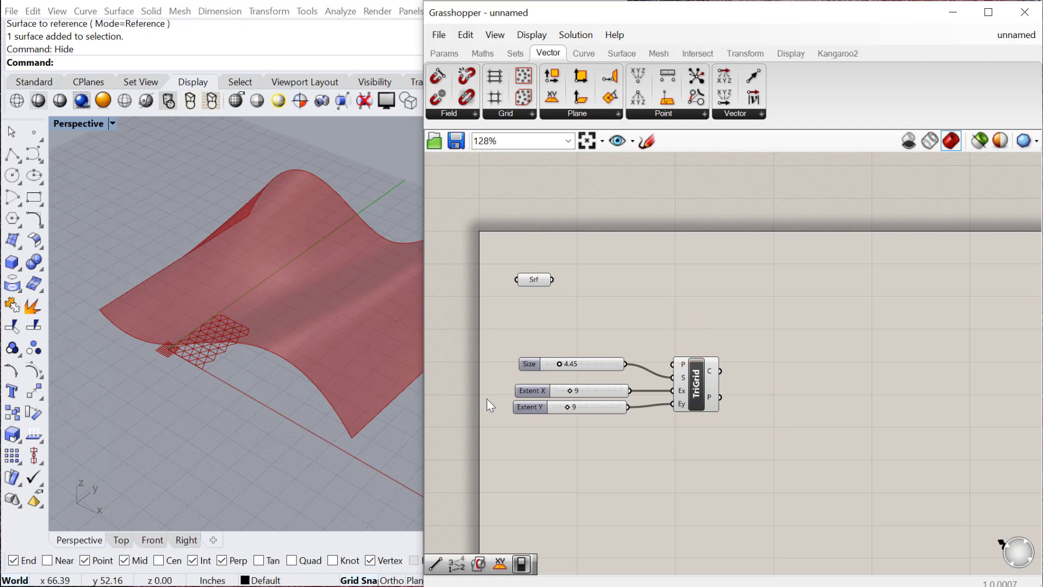
drag(586, 365, 581, 367)
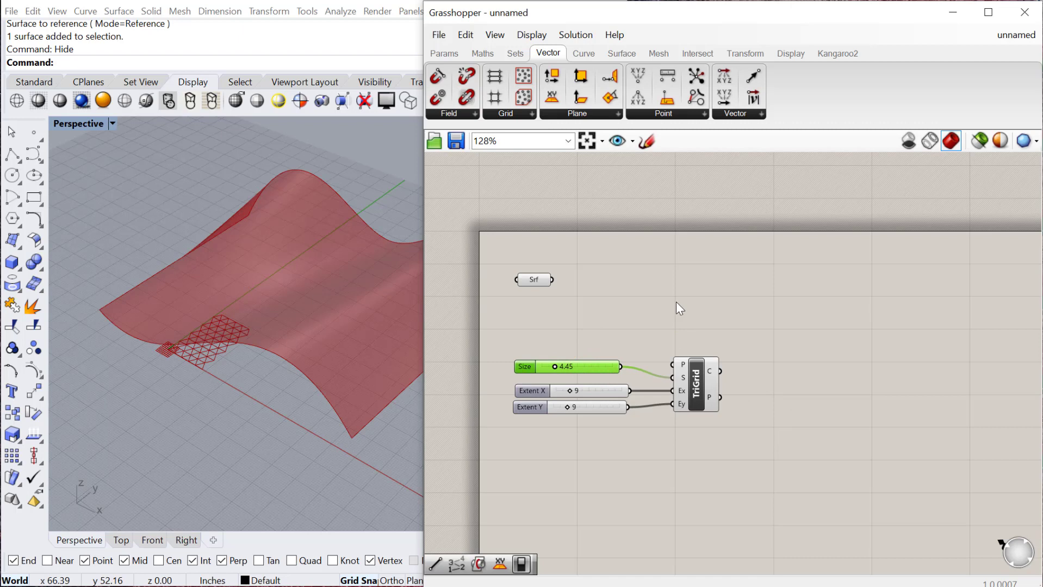
Place a Deconstruct Domain component above the triangular grid component
double_click(697, 300)
text(dec)
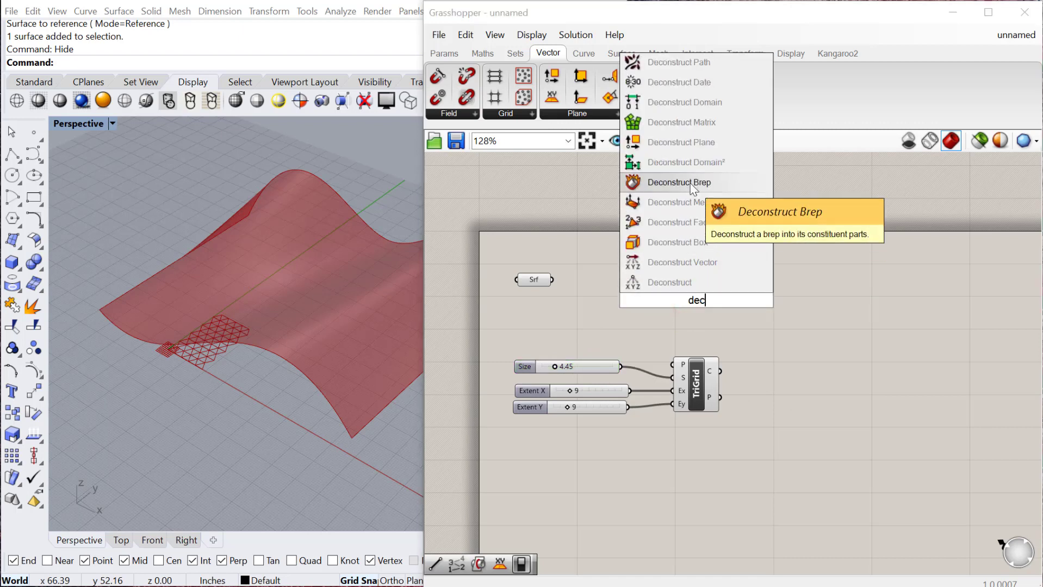
click(682, 102)
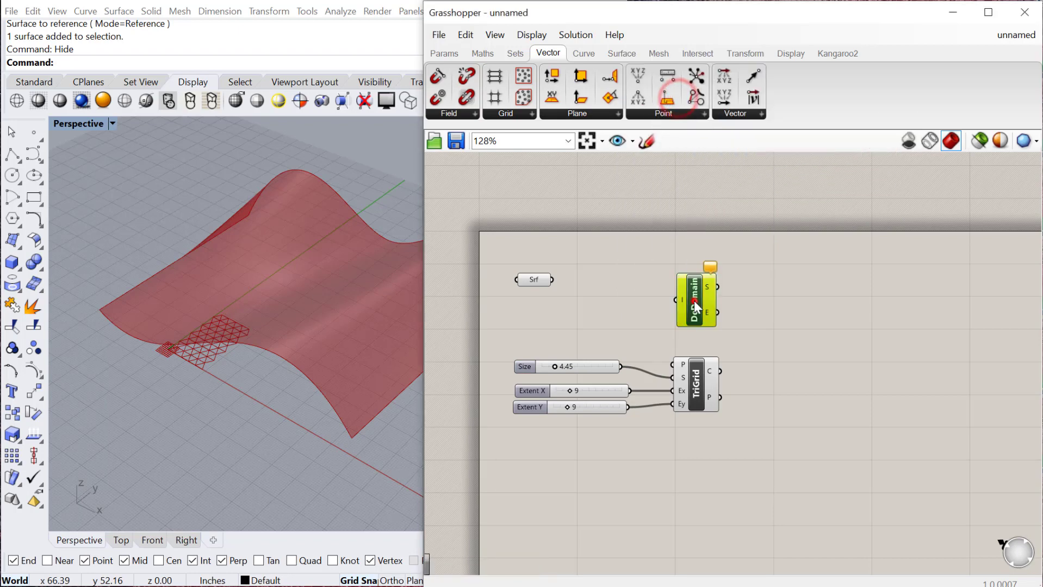
Add both Deconstruct Domain² variants, placing the U/V version beside the Surface parameter and the numeric version beside the triangular grid
click(511, 54)
click(482, 53)
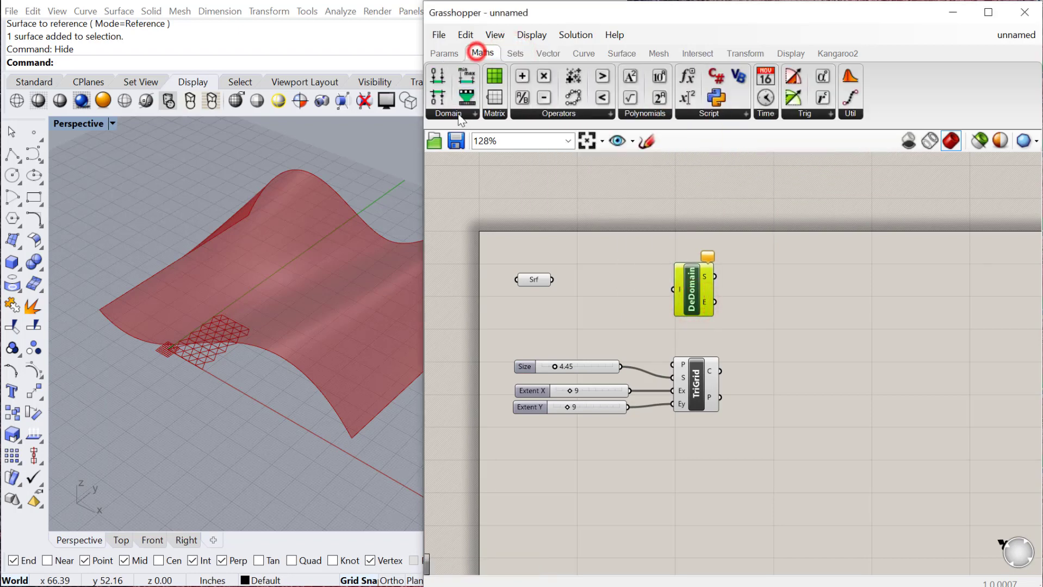
click(456, 114)
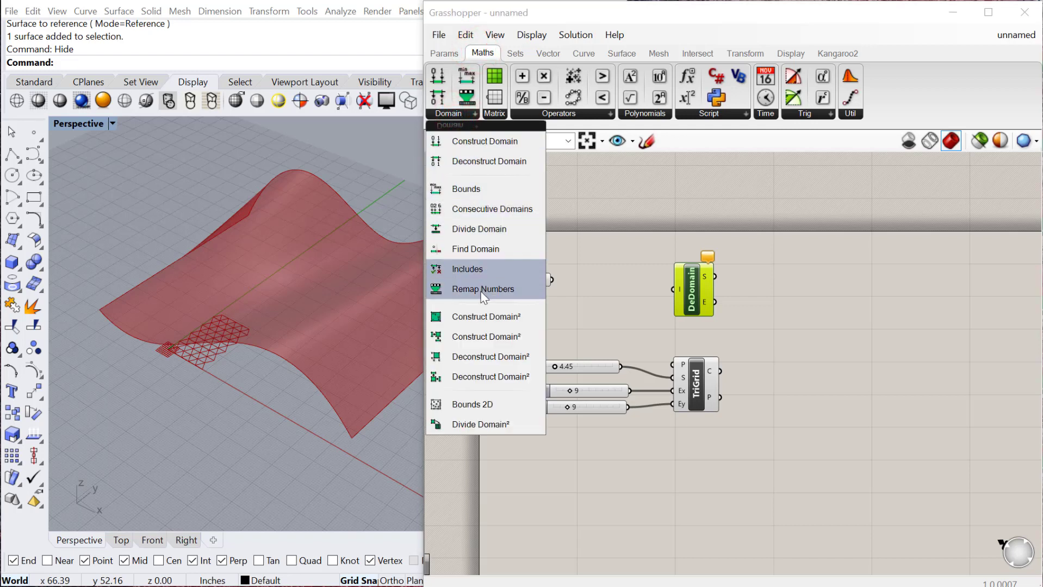
click(477, 362)
click(628, 322)
click(449, 111)
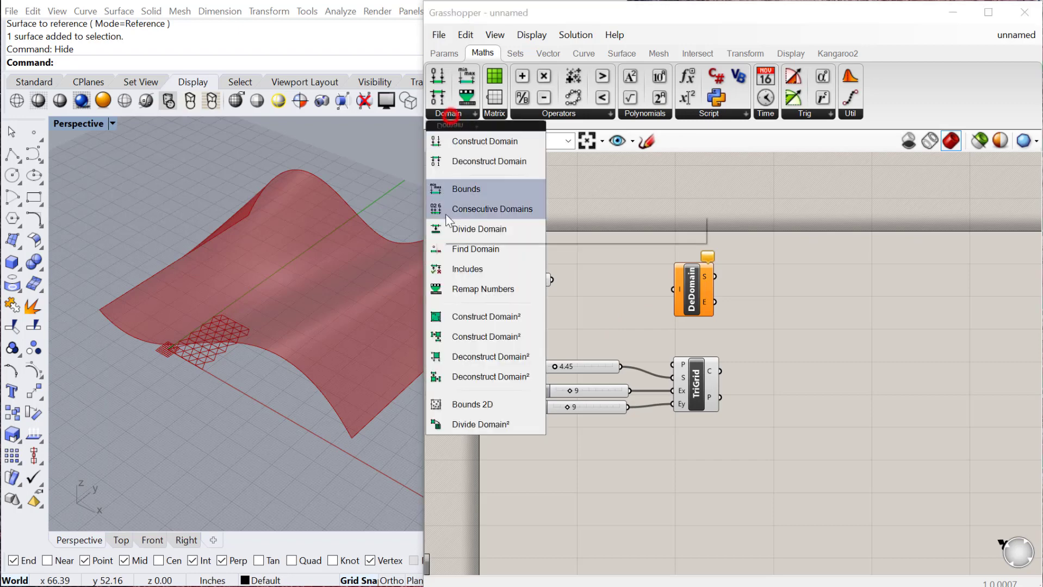
click(475, 381)
click(549, 304)
drag(550, 307, 624, 281)
drag(486, 349, 772, 374)
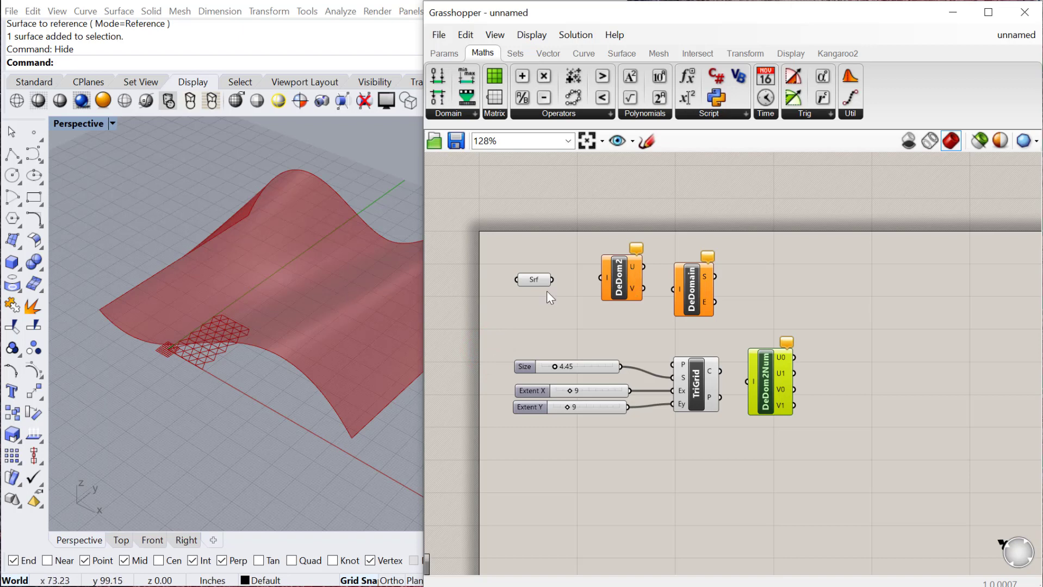
Delete the Deconstruct Domain component and the numeric Deconstruct Domain² variant
drag(702, 286, 725, 290)
key(Delete)
drag(773, 390, 789, 389)
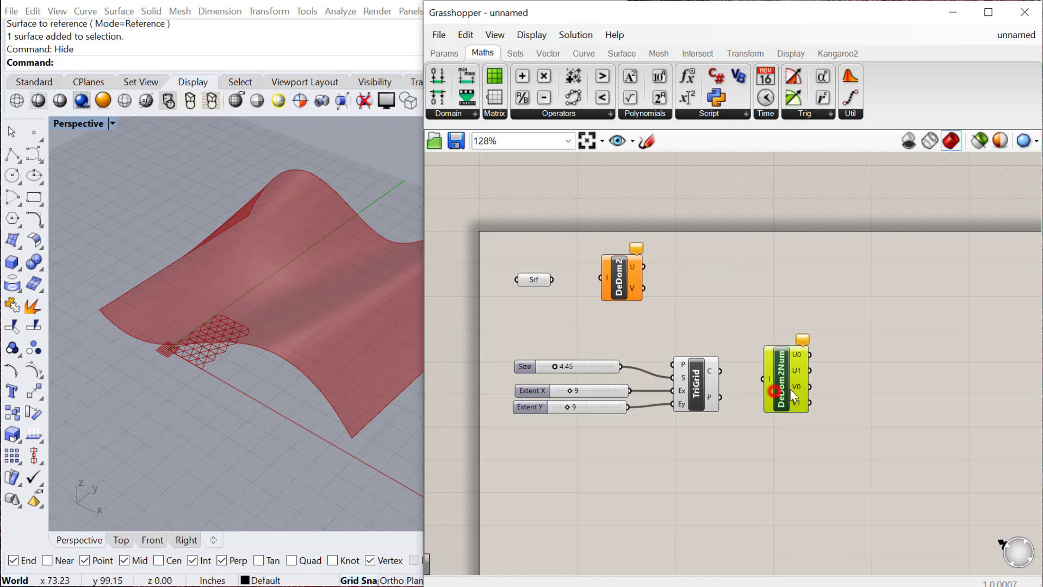
key(Delete)
Connect the Surface parameter to the input of the Deconstruct Domain² component and space the two components neatly
drag(627, 278, 644, 280)
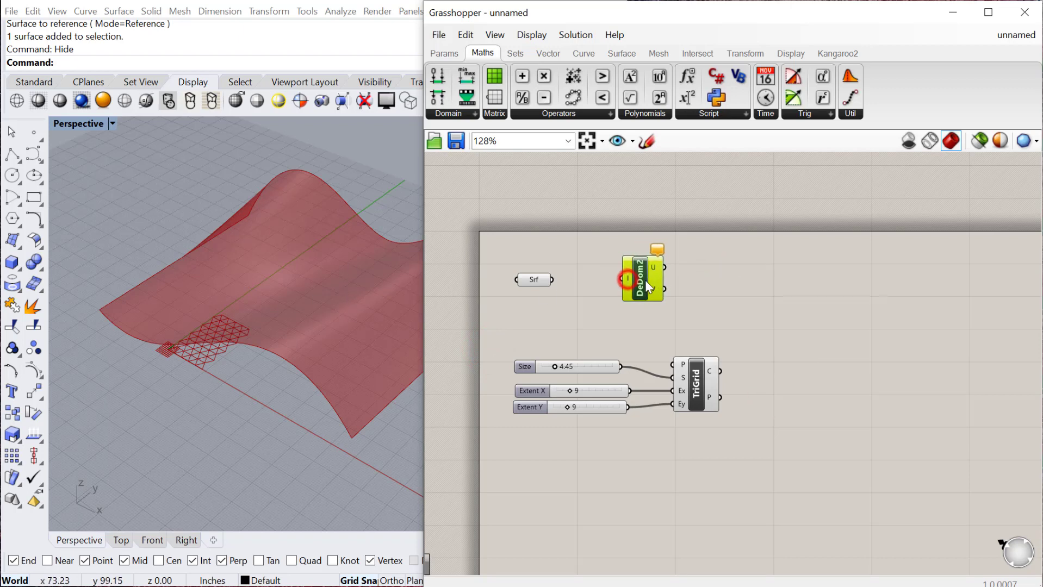
scroll(644, 280, up, 2)
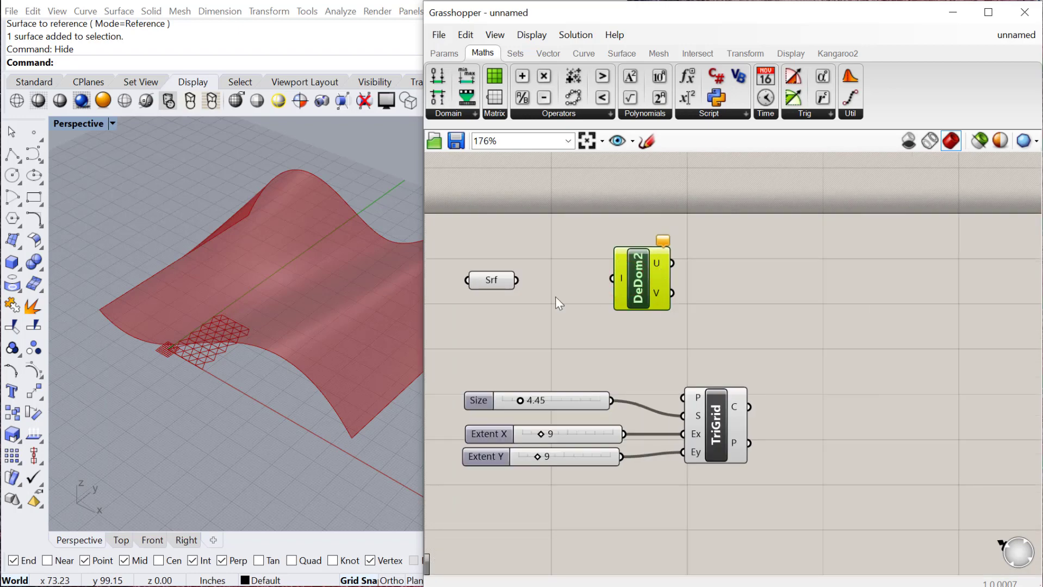
drag(520, 280, 736, 279)
right_drag(549, 300, 574, 303)
drag(500, 283, 563, 279)
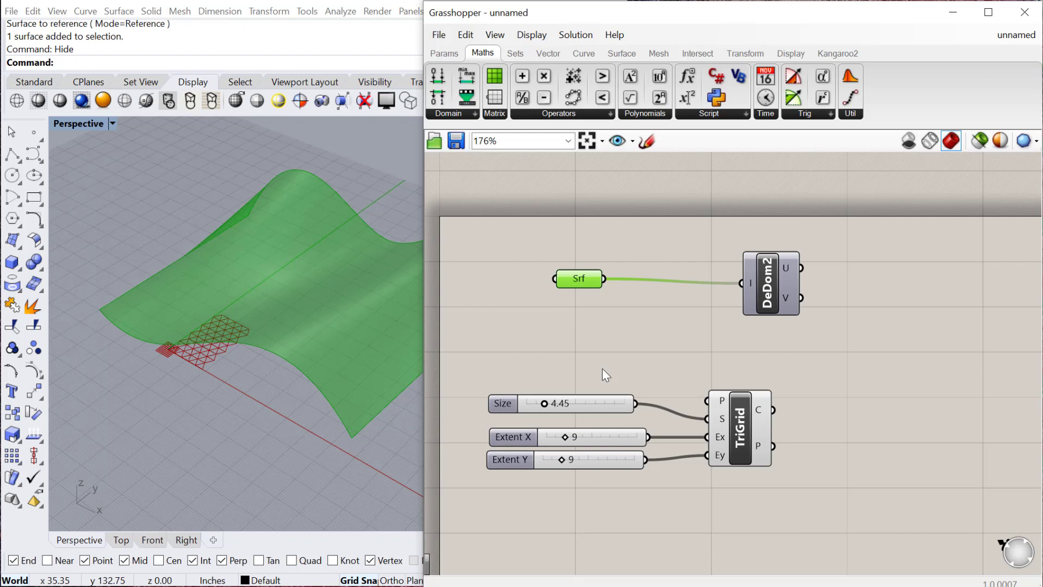
Reparameterize the Surface parameter that holds the referenced wavy surface
mouse_move(580, 281)
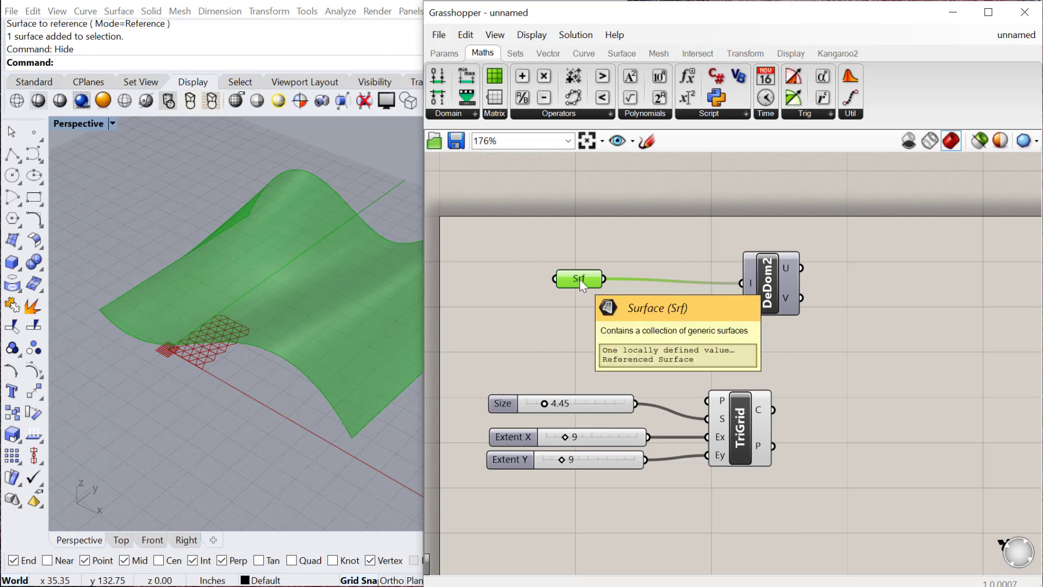
right_click(579, 279)
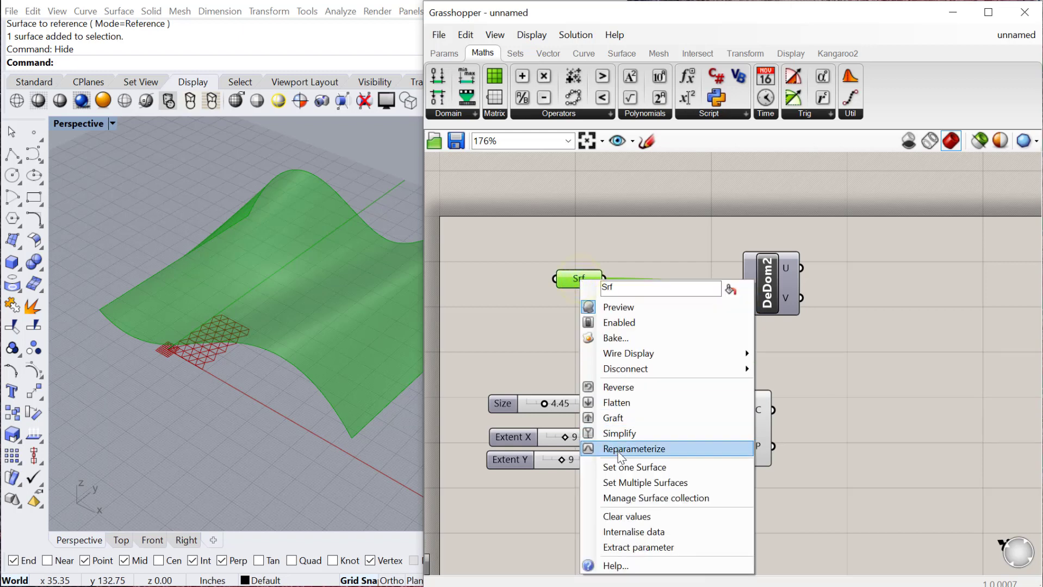
click(620, 447)
click(569, 281)
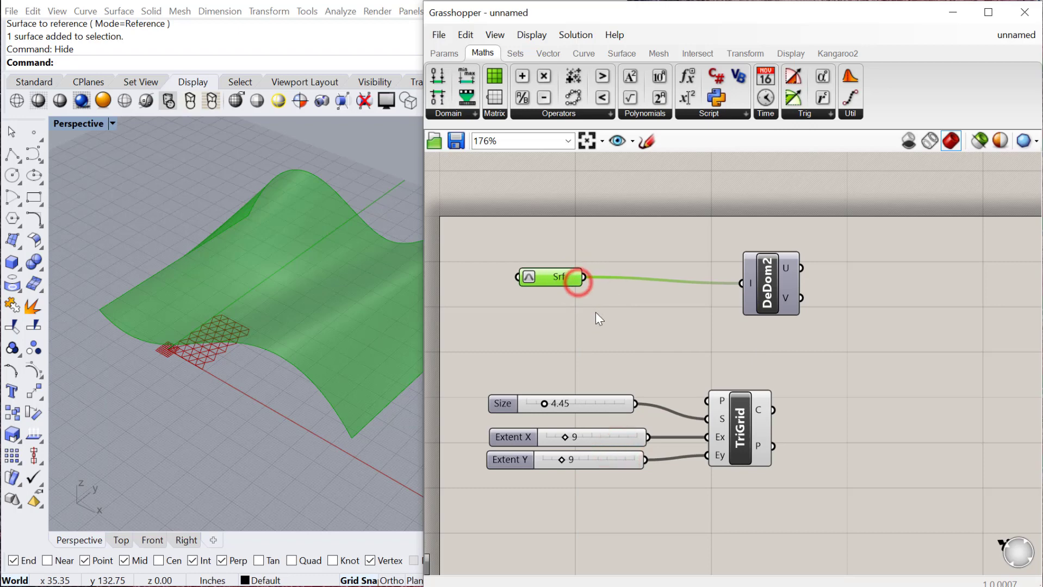
click(595, 312)
Add an Extrude component beside the triangular grid and connect the grid's cells output (C) to its base input (B)
scroll(610, 314, down, 2)
right_drag(828, 385, 793, 368)
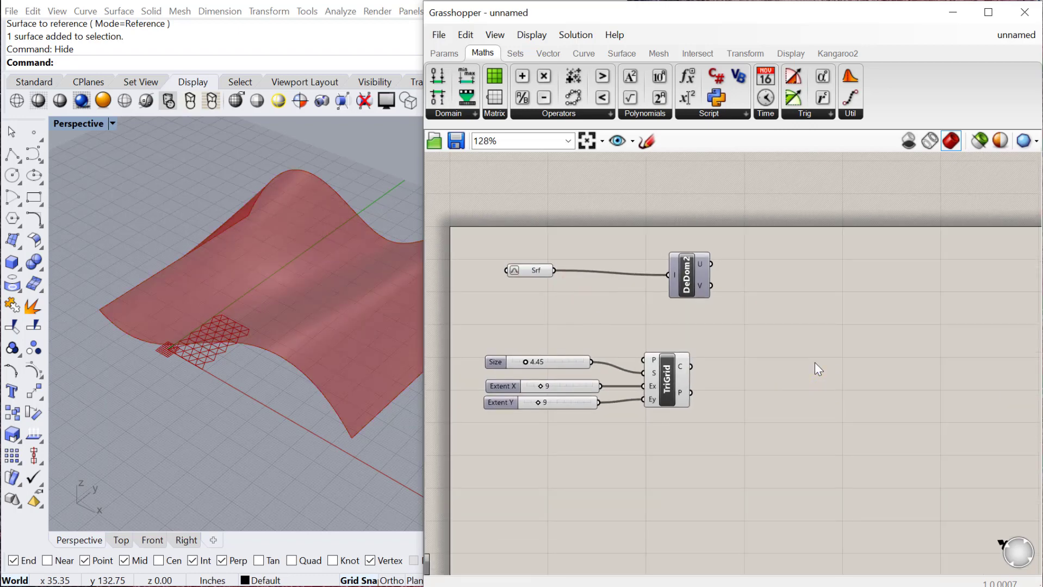
scroll(686, 424, up, 2)
click(657, 360)
scroll(712, 387, up, 1)
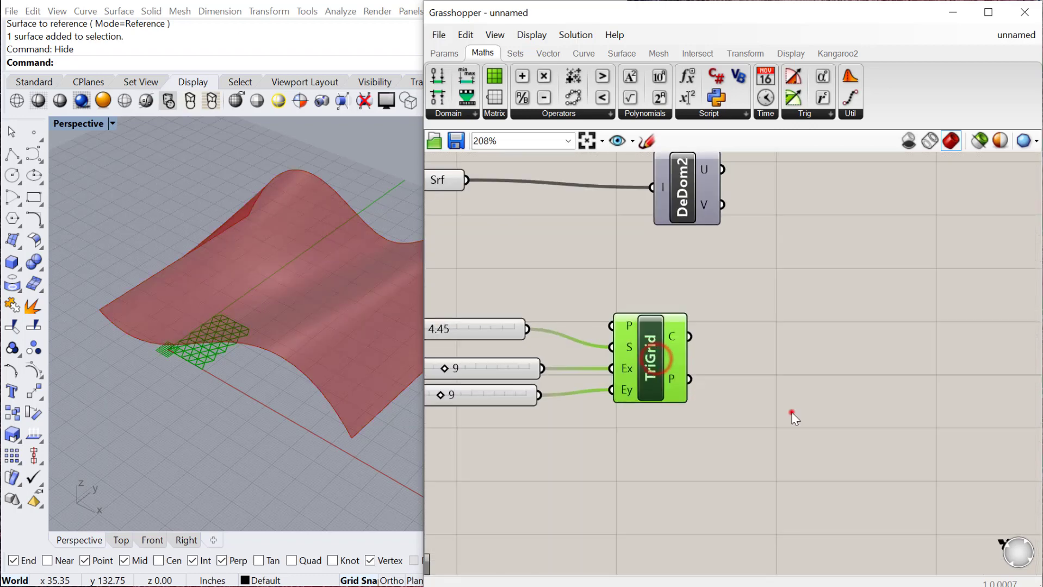
double_click(791, 412)
text(extru)
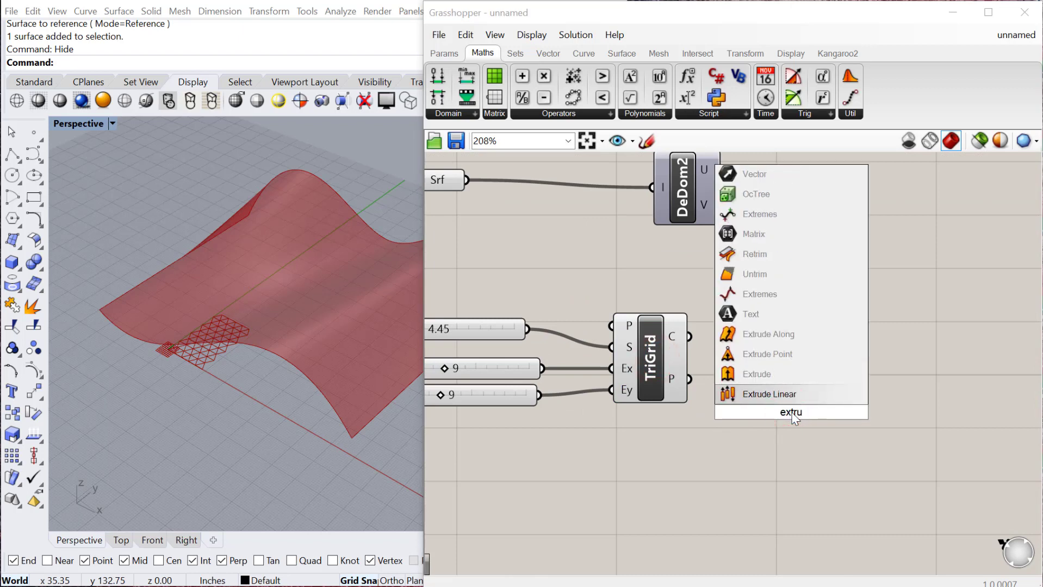
click(757, 374)
drag(690, 337, 863, 440)
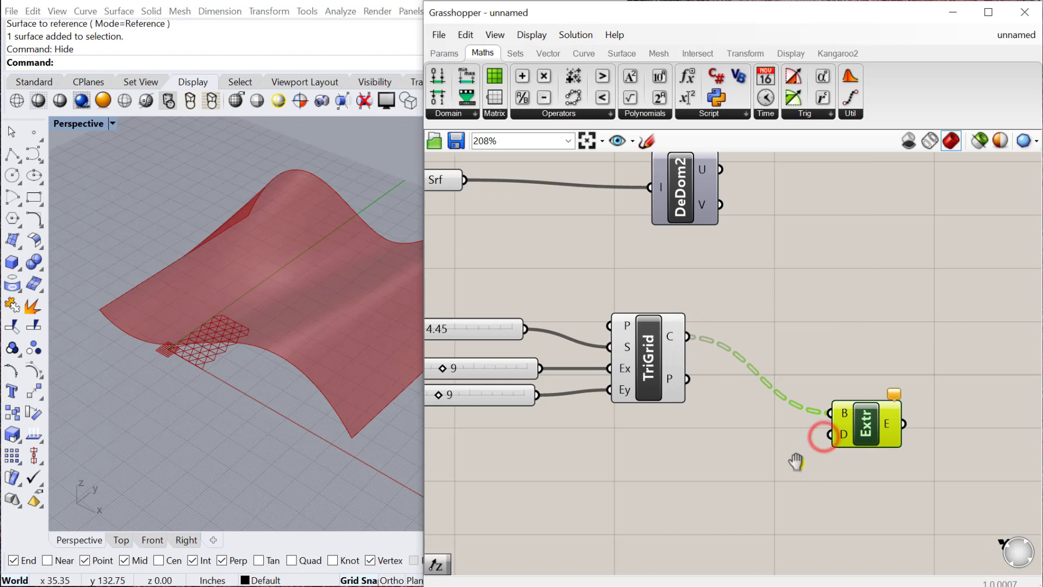
Add a Unit Z vector component below the grid, connect it to the Extrude direction input (D), and position it neatly
double_click(707, 467)
text(unity)
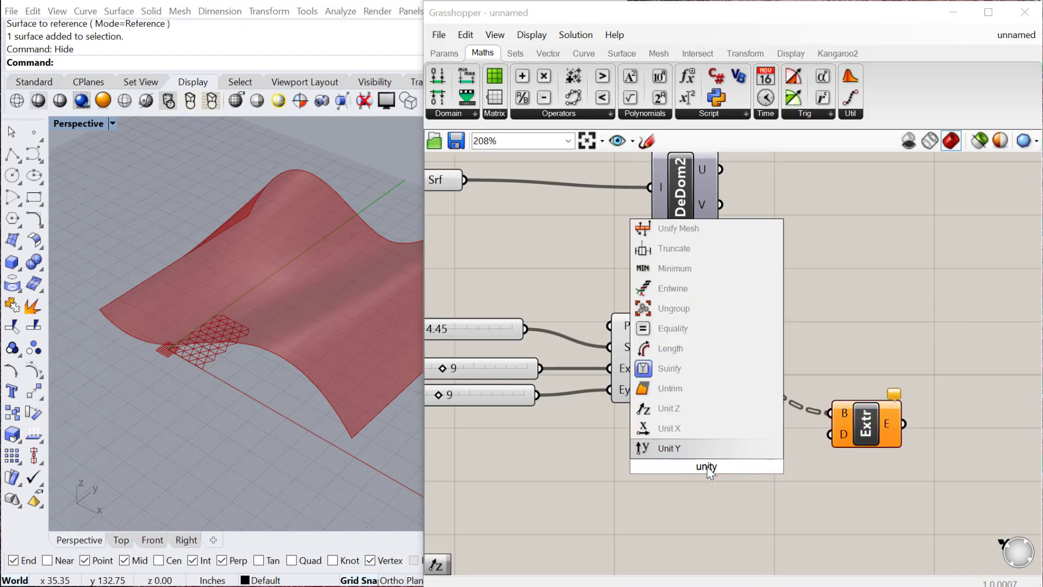
click(666, 412)
drag(706, 462, 830, 435)
right_drag(747, 485, 801, 449)
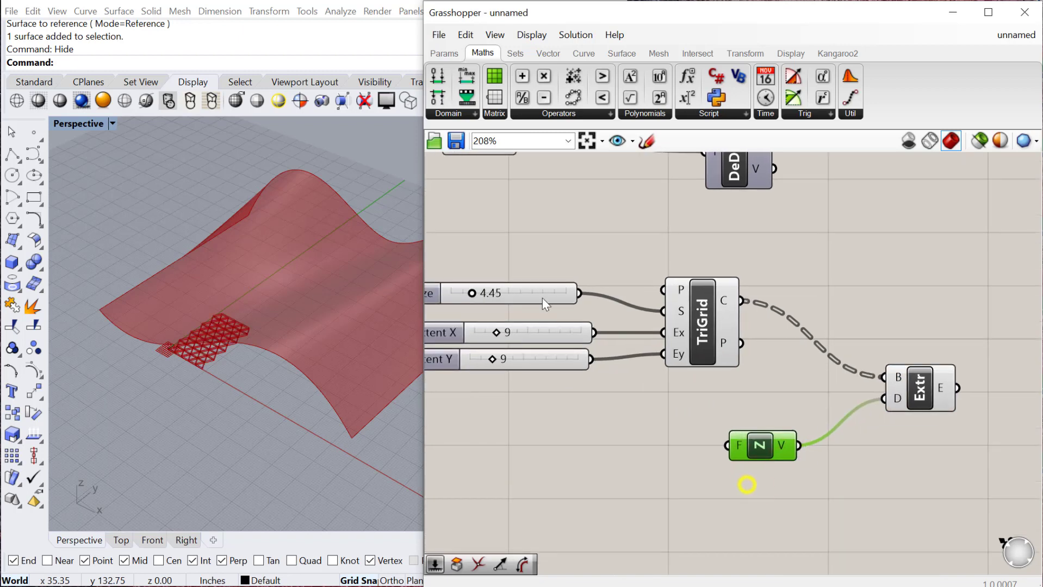
Copy the Size slider with its 4.45 value and connect the copy to the factor input of Unit Z
alt+drag(538, 297, 596, 466)
drag(704, 444, 727, 446)
mouse_move(229, 350)
right_down()
mouse_move(217, 363)
mouse_move(266, 333)
mouse_move(282, 286)
mouse_move(239, 348)
mouse_move(214, 363)
right_up()
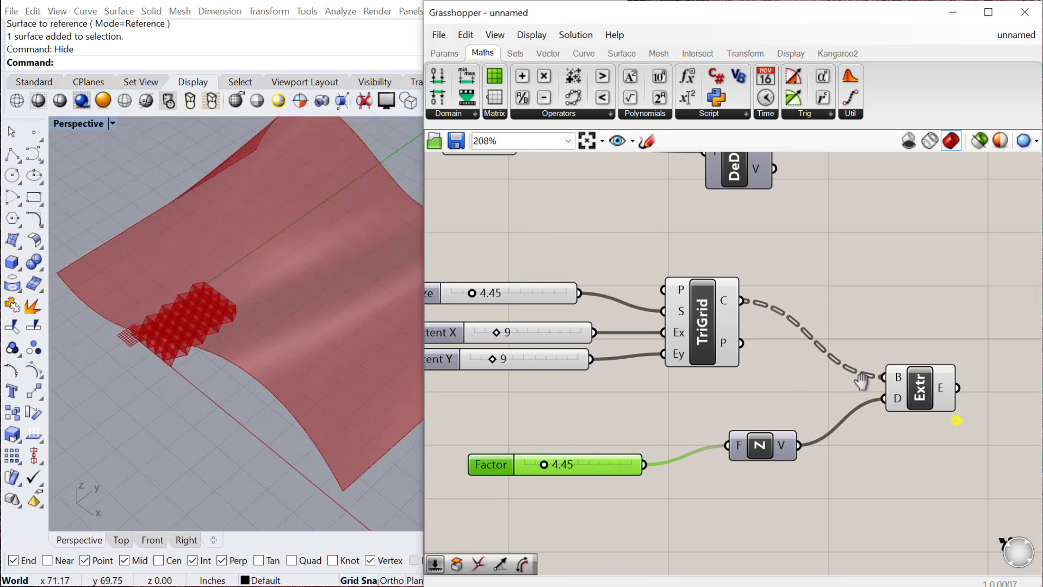
Add a Bounding Box component after Extrude and connect the extrusion output to its content input (C)
scroll(798, 376, down, 4)
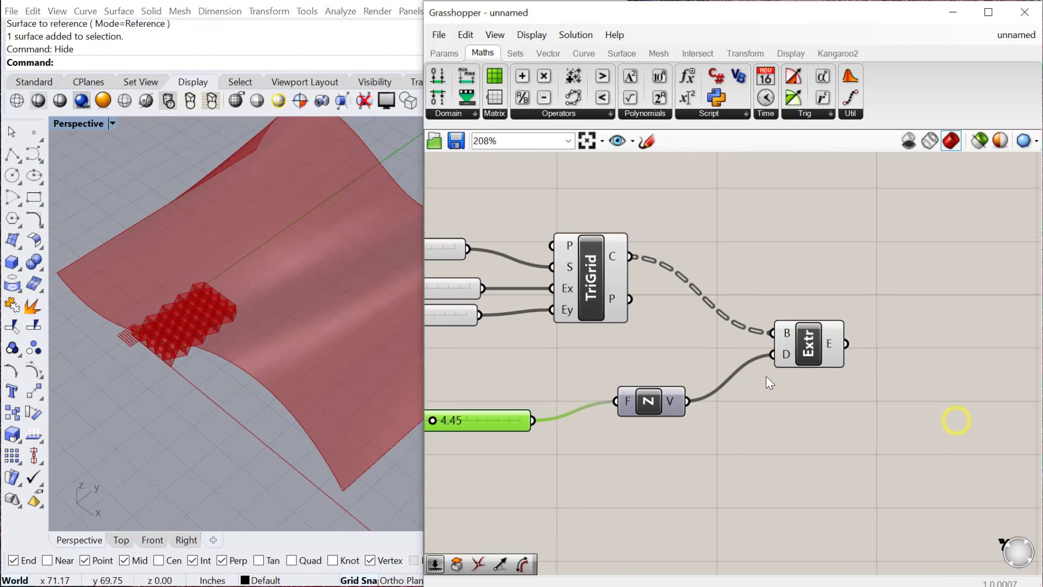
double_click(838, 402)
text(bound)
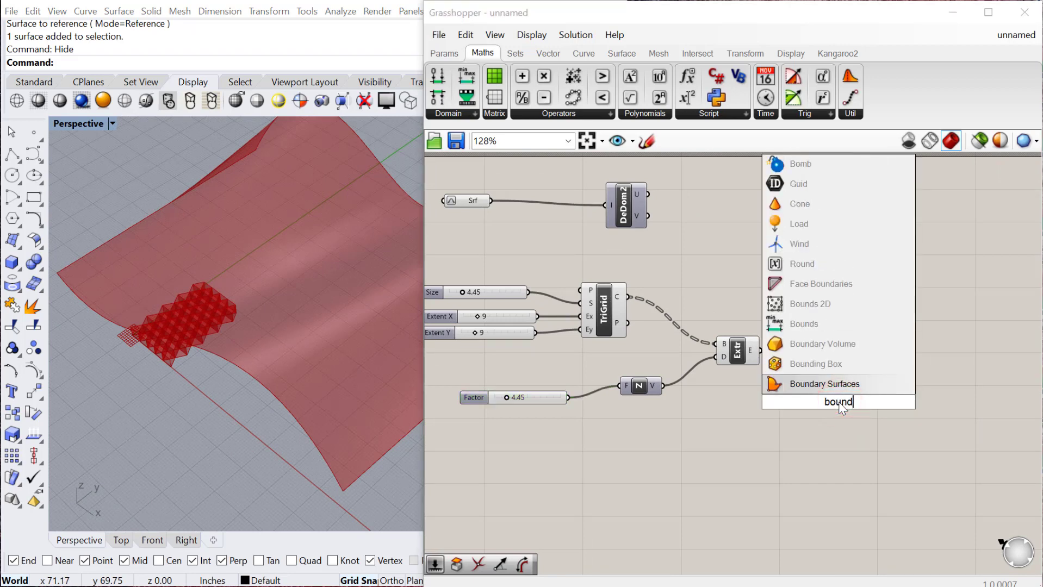
click(839, 370)
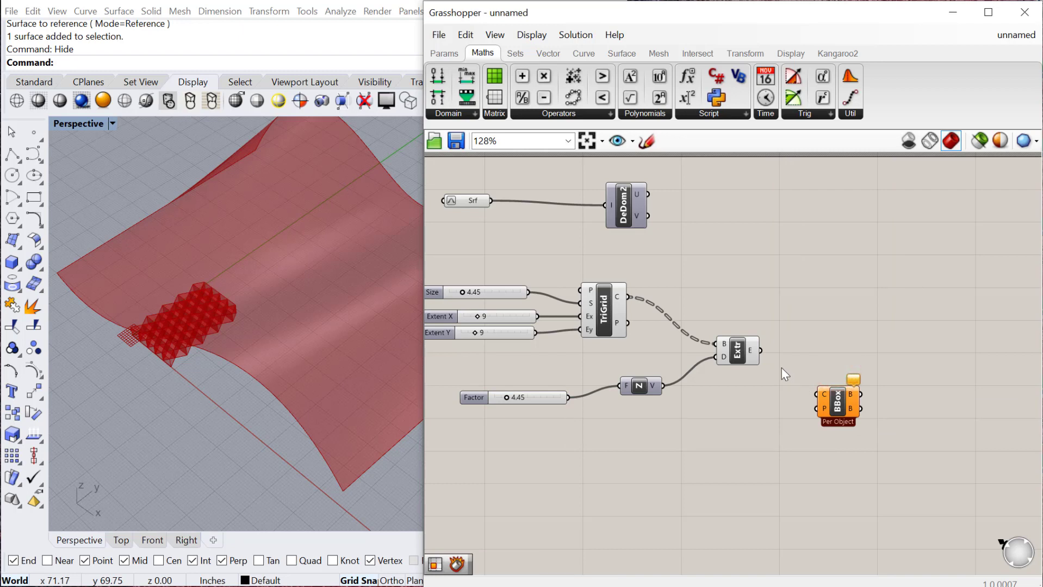
drag(760, 351, 819, 395)
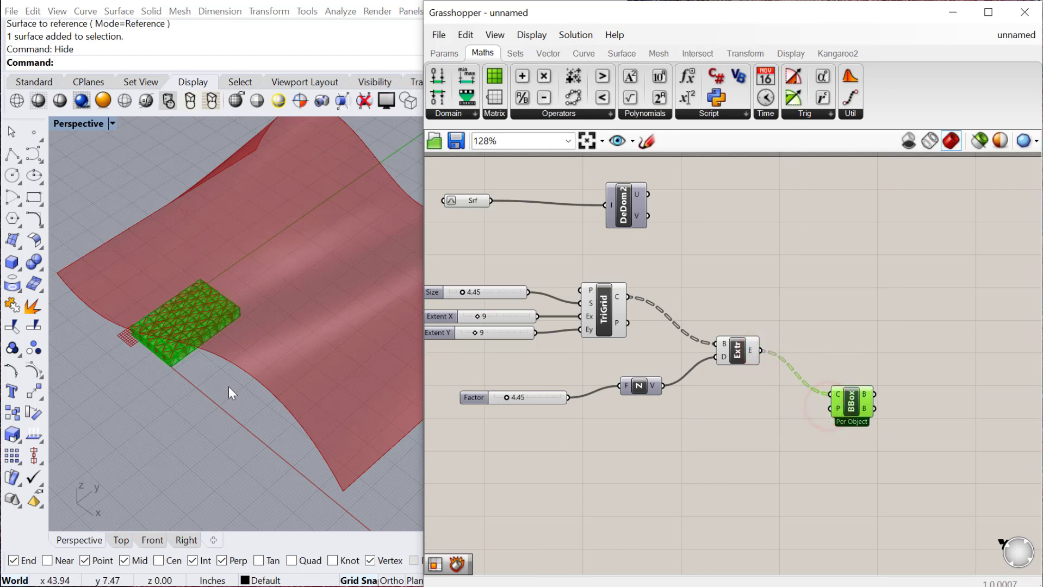
Compare the bounding boxes with the extruded grid and switch the Bounding Box component to Union Box mode
scroll(829, 409, up, 1)
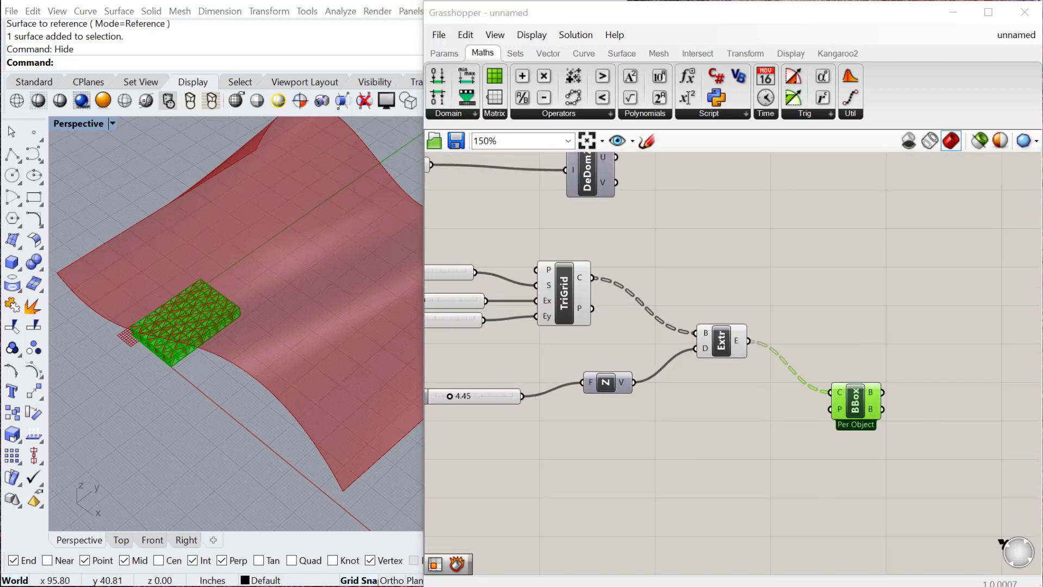
scroll(778, 357, up, 1)
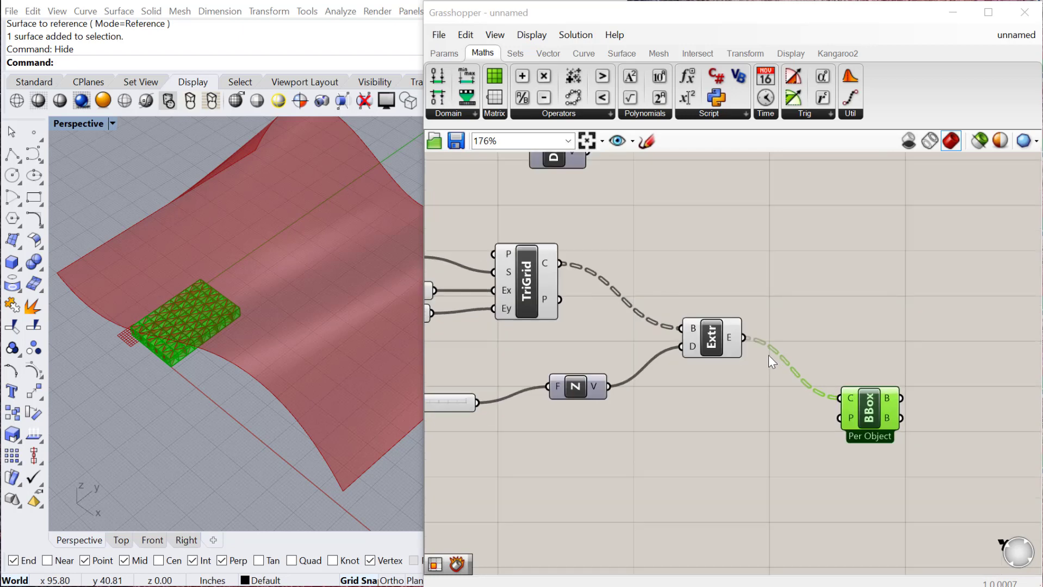
drag(869, 413, 871, 413)
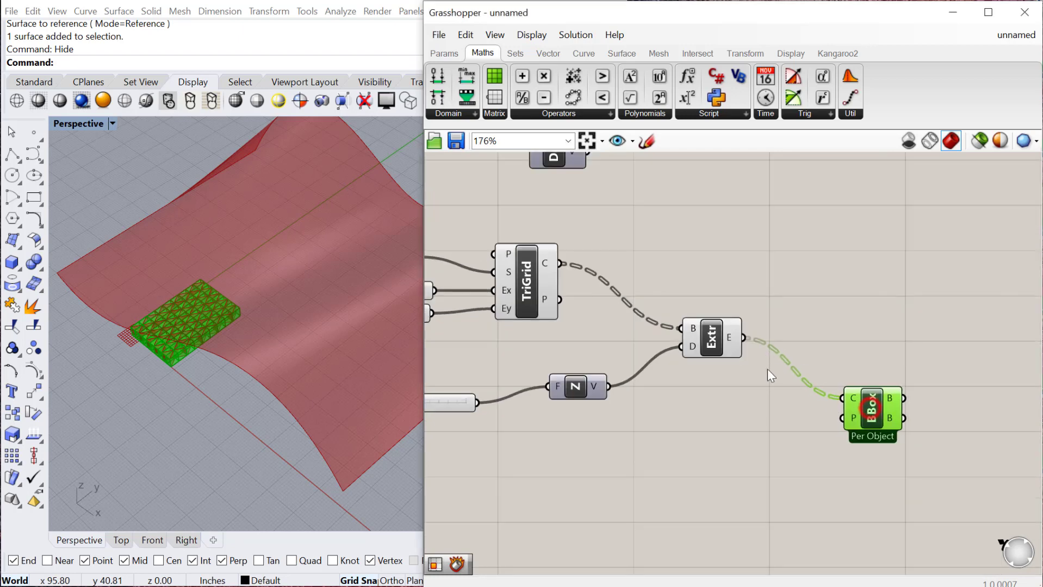
drag(714, 340, 717, 340)
scroll(125, 341, up, 3)
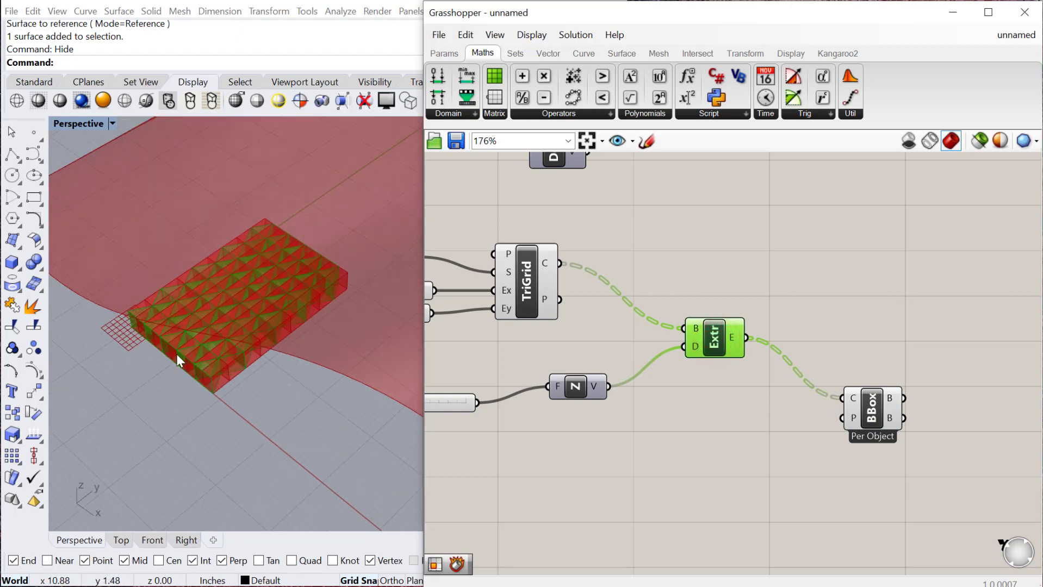
right_click(871, 411)
click(904, 483)
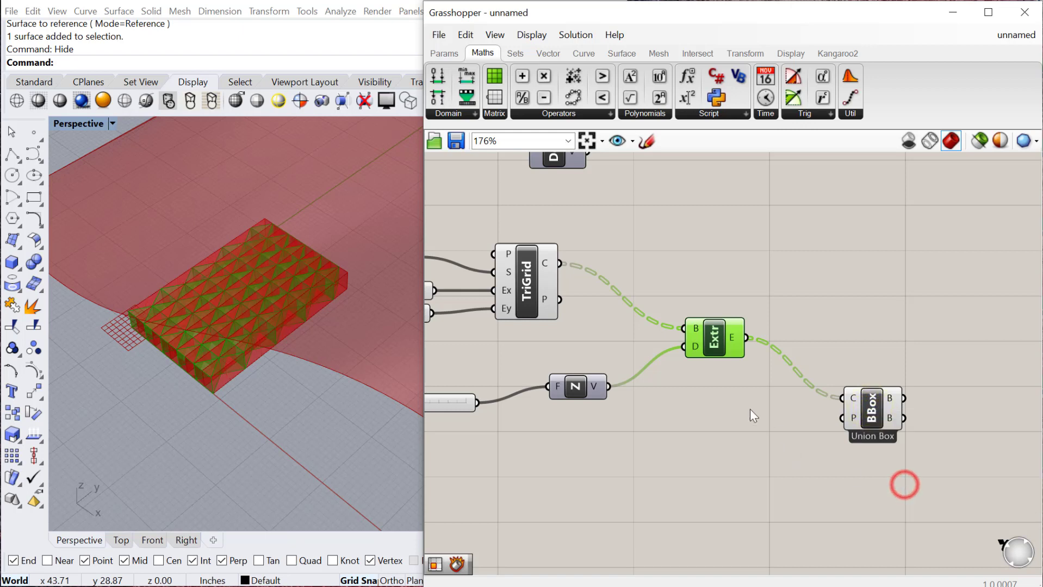
scroll(229, 361, up, 2)
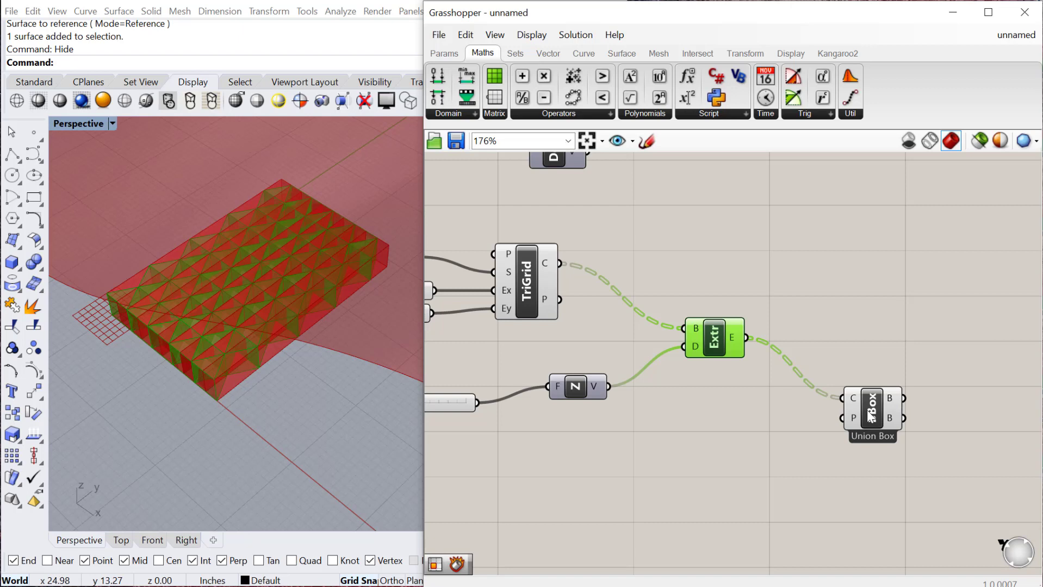
Add a Panel connected to the Extrude output and enlarge it to inspect the extrusion's data structure
double_click(851, 315)
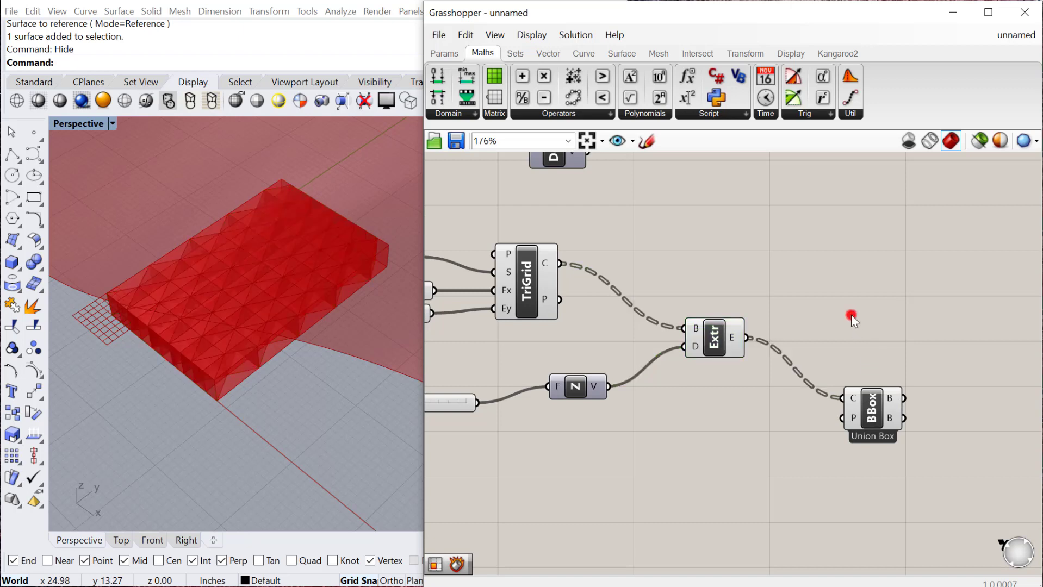
text(panel)
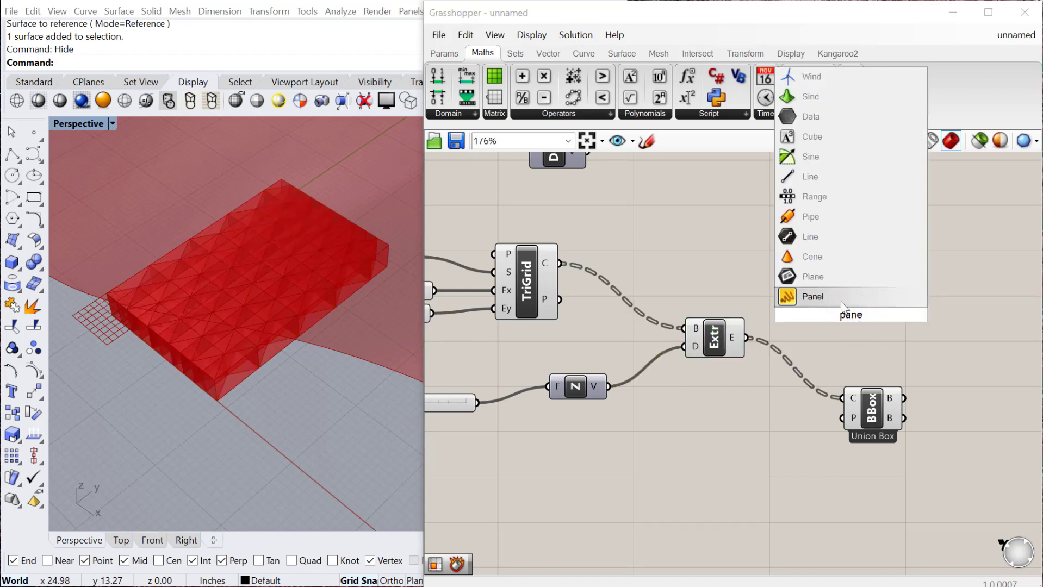
click(832, 296)
drag(749, 337, 883, 383)
scroll(786, 308, down, 2)
drag(871, 337, 890, 297)
drag(901, 343, 923, 443)
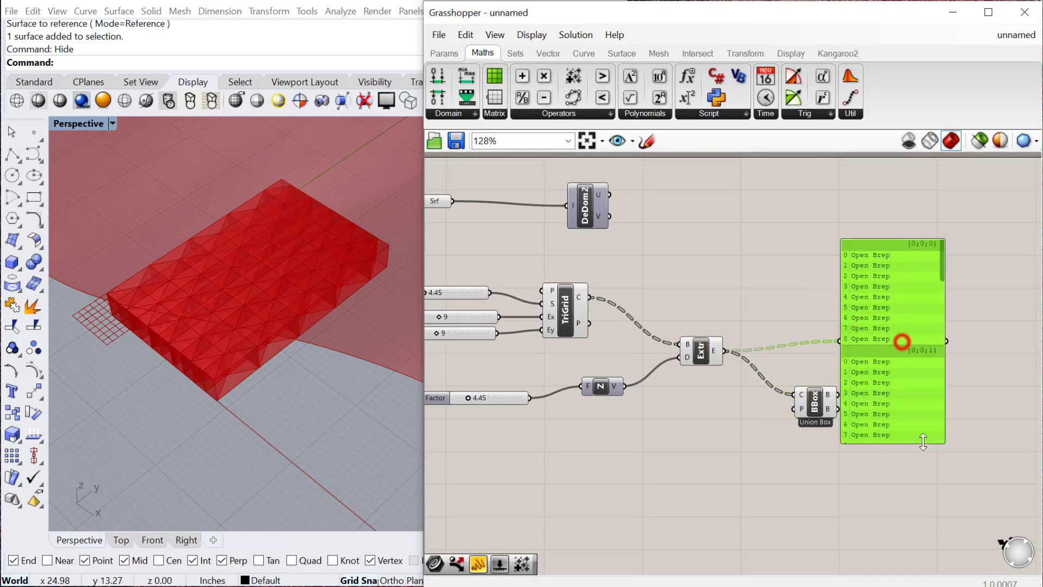
drag(882, 246, 895, 246)
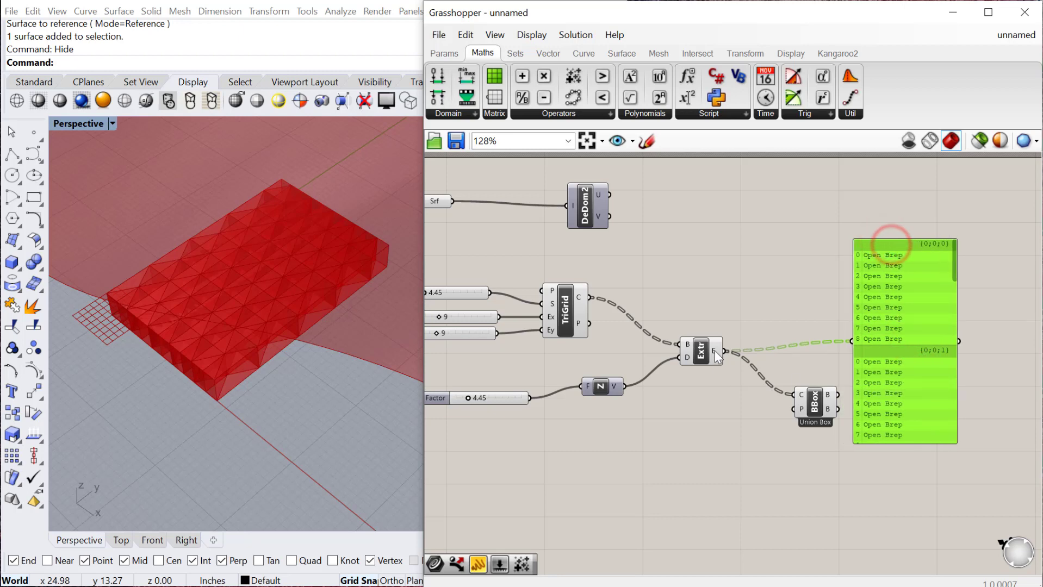
Flatten the content input (C) of the Bounding Box component
right_click(801, 394)
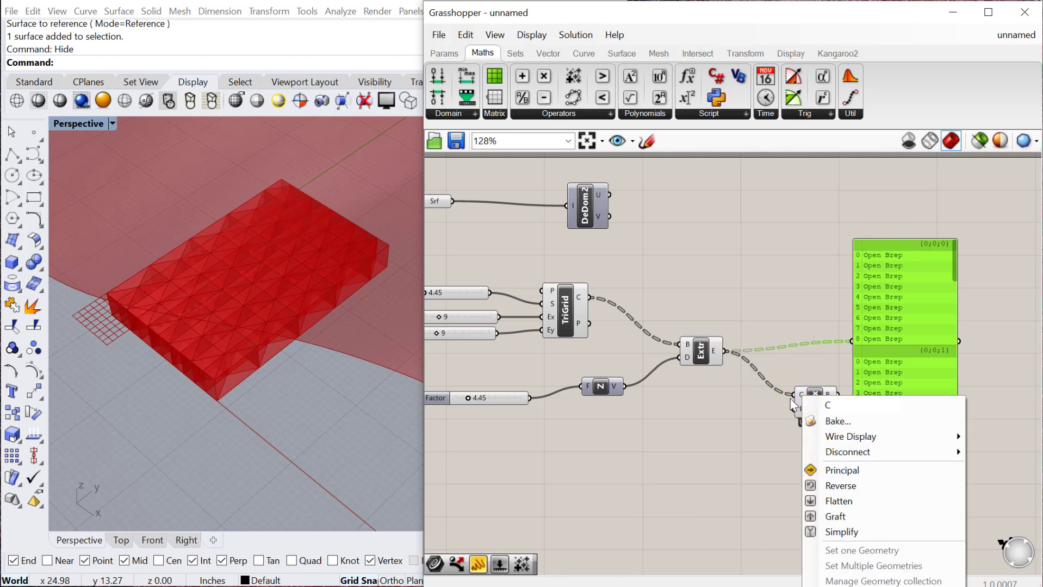
click(842, 499)
Check the Bounding Box output in the panel with Union Box off and on again, and delete the panel
drag(837, 395, 852, 342)
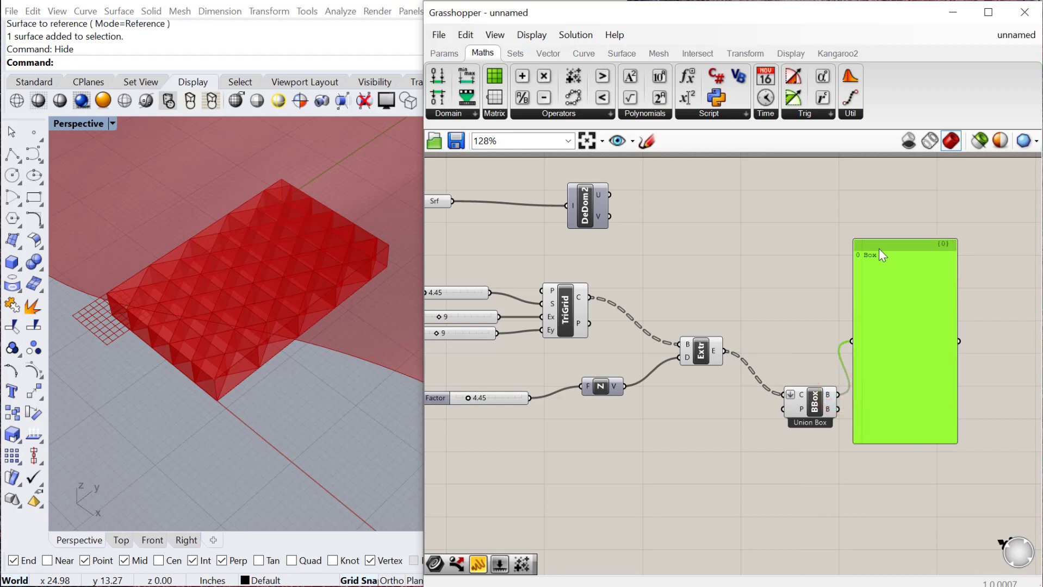
drag(879, 250, 907, 262)
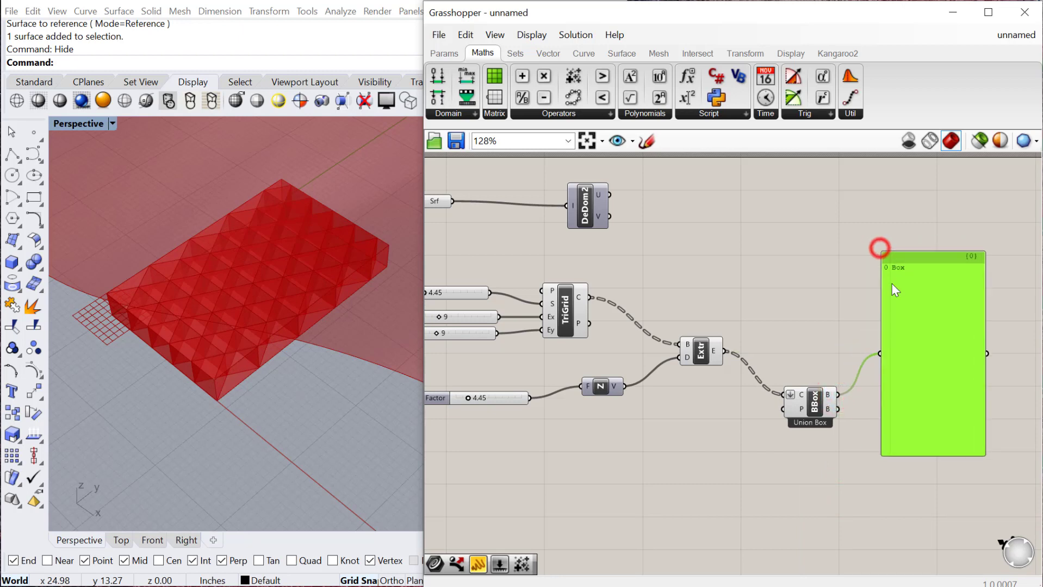
right_click(811, 409)
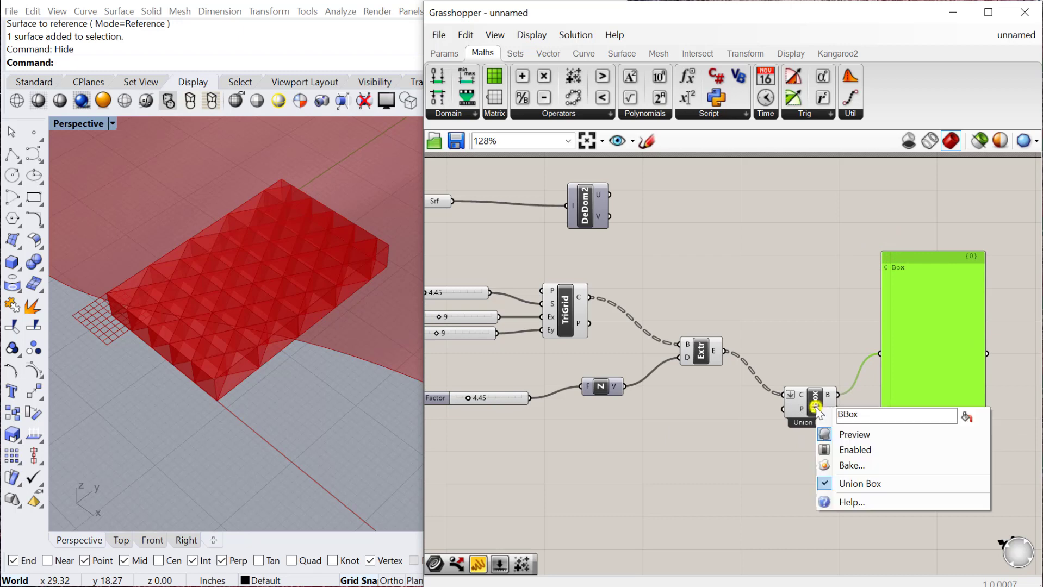
click(843, 485)
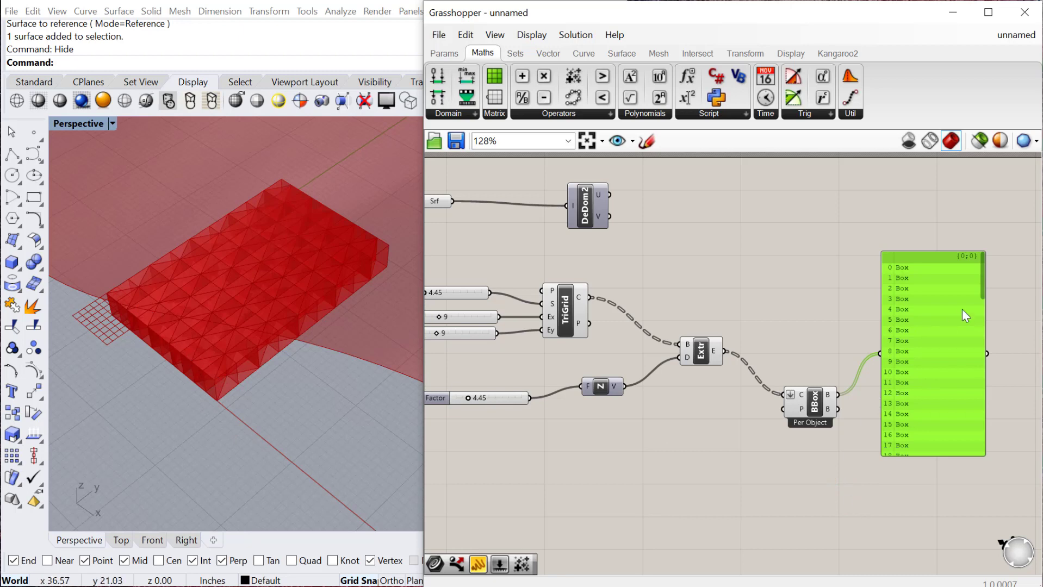
right_click(818, 411)
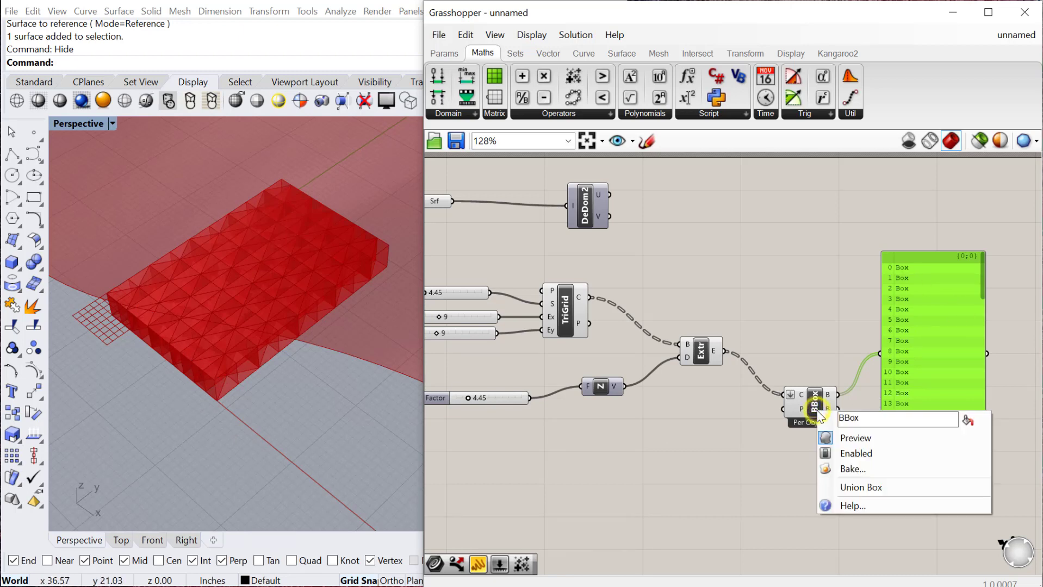
click(859, 487)
key(Delete)
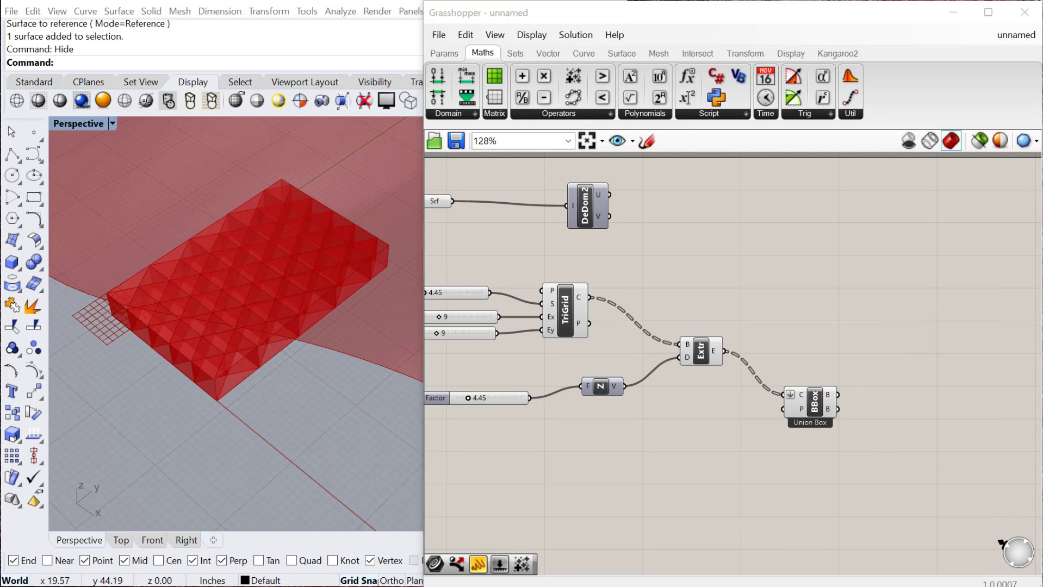
Add a Surface Morph component and place it beyond the Bounding Box, with room for its input wires
double_click(814, 244)
text(surf)
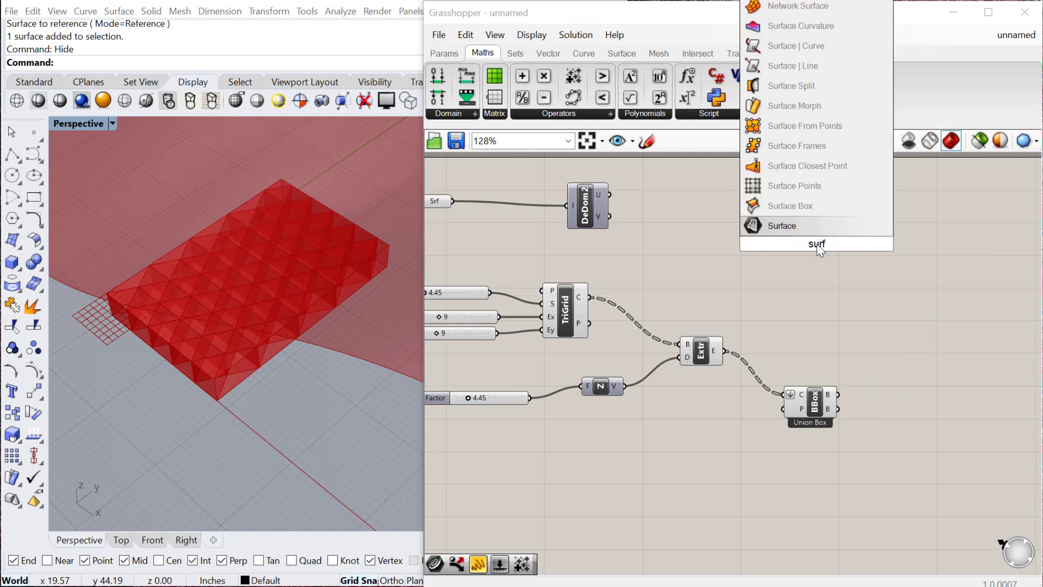
click(797, 104)
drag(820, 231, 943, 298)
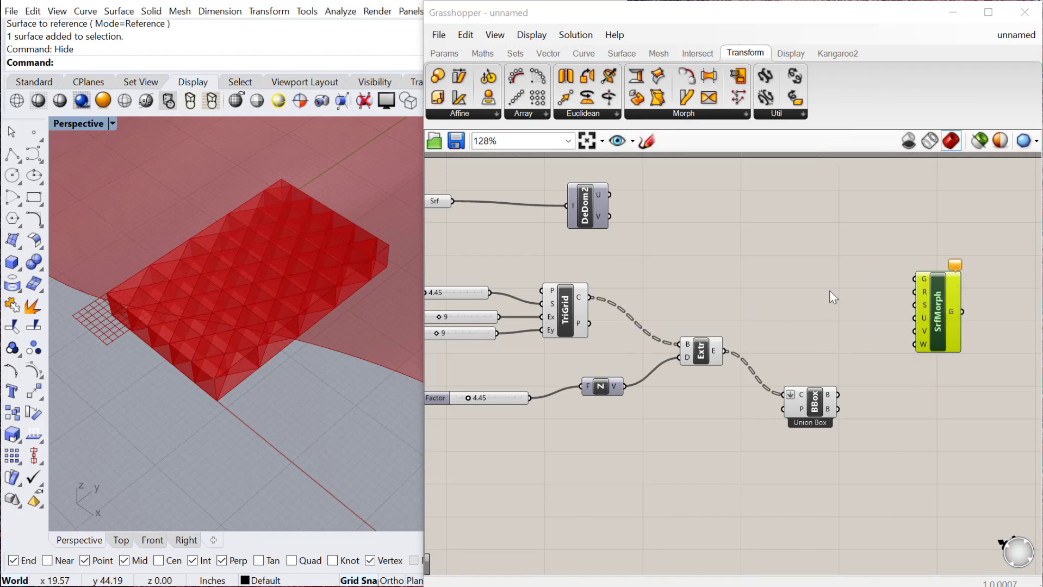
Connect the extrusion, bounding box and Surface parameter to Surface Morph's G, R and S inputs, and move Deconstruct Domain² closer to it
click(708, 352)
drag(723, 351, 928, 276)
drag(838, 395, 938, 311)
drag(452, 201, 918, 308)
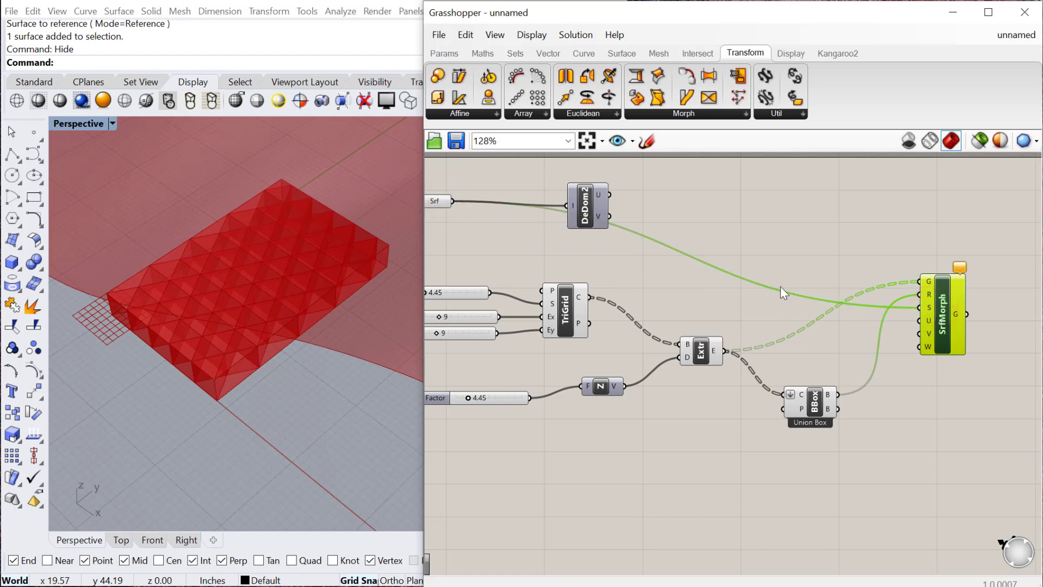
drag(587, 209, 692, 218)
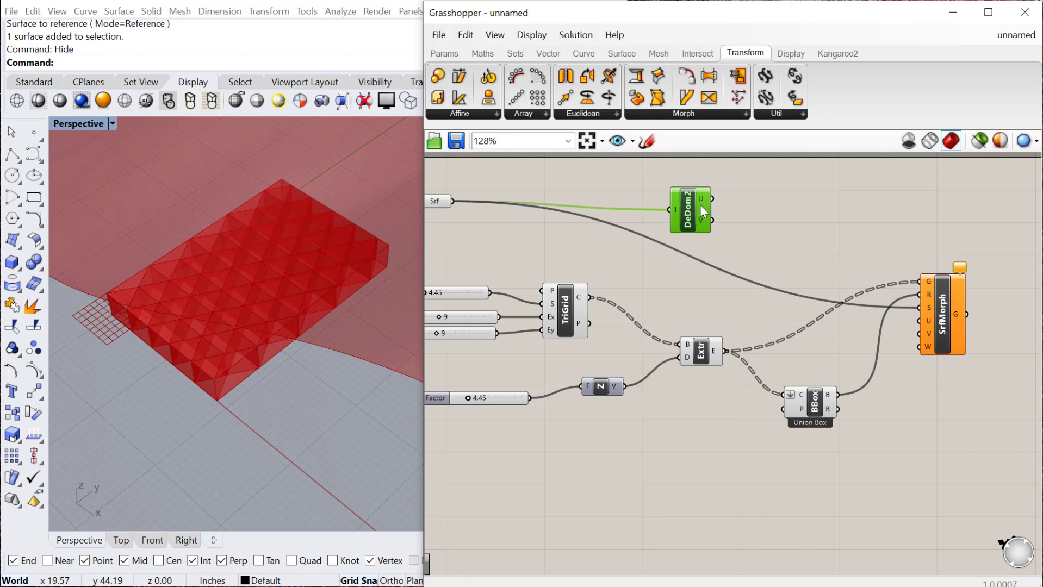
Connect the U and V outputs of Deconstruct Domain² to the U and V inputs of Surface Morph
drag(712, 198, 919, 321)
drag(712, 220, 919, 333)
click(938, 327)
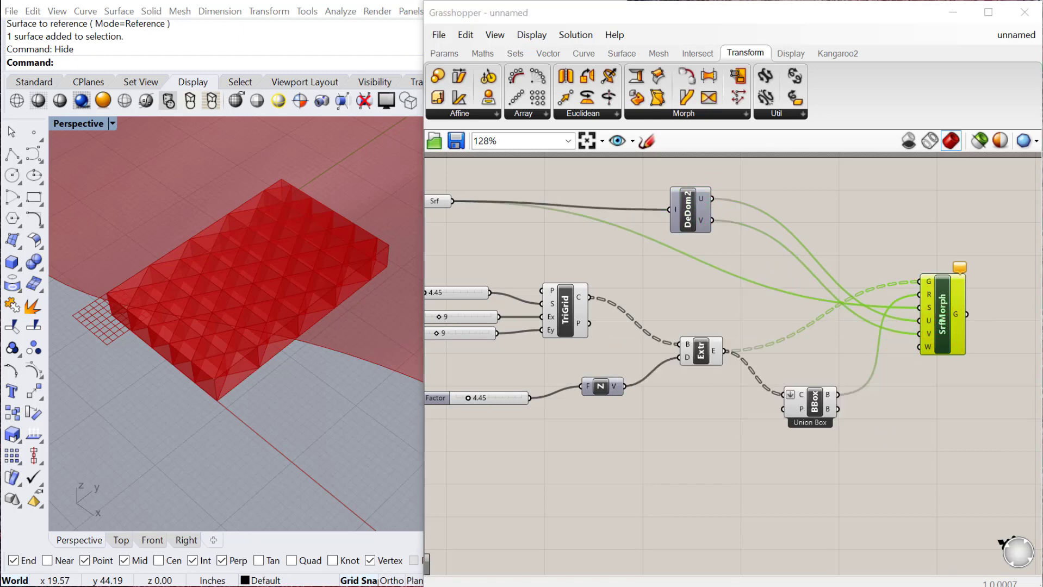
Place a copy of the Factor slider below the Bounding Box, and connect the original Factor slider to Surface Morph's W input
right_drag(229, 343, 230, 333)
scroll(230, 333, down, 8)
click(486, 397)
alt+drag(503, 402, 767, 444)
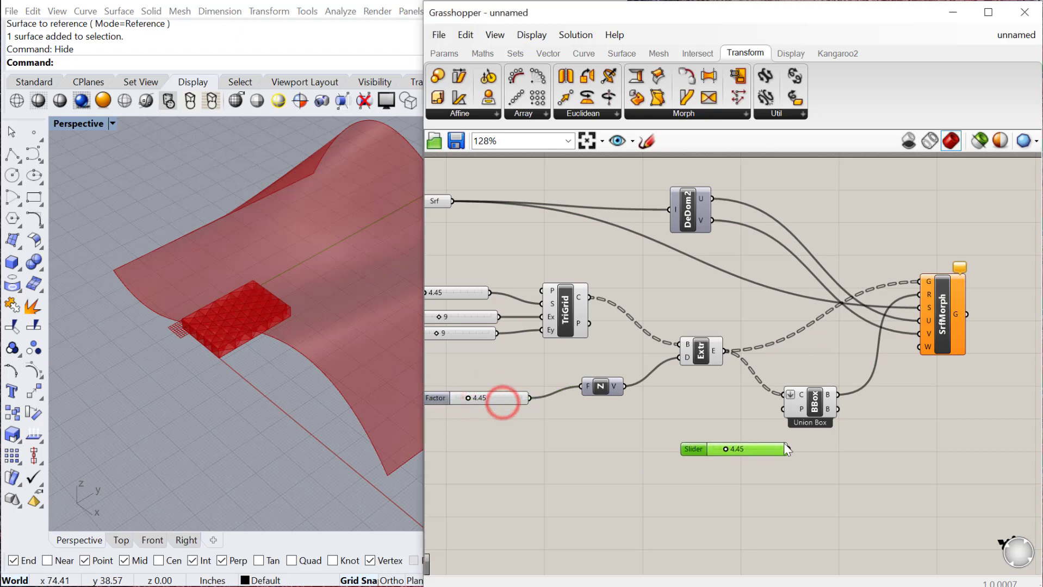
drag(531, 398, 918, 348)
right_drag(305, 400, 328, 330)
Set the Factor slider to 6.29 and inspect the morphed grid on the surface
right_drag(620, 337, 704, 346)
scroll(547, 403, up, 2)
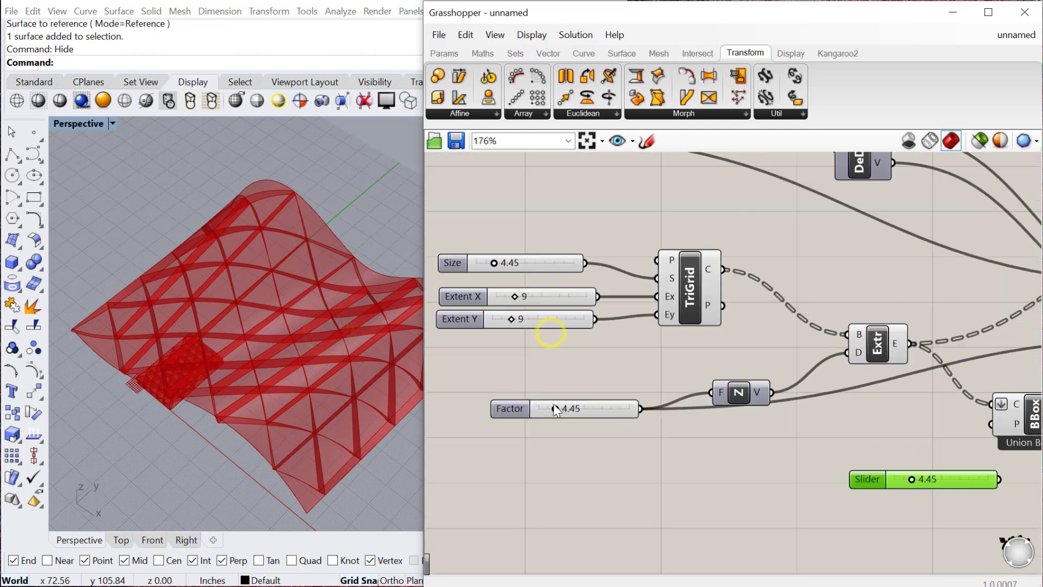
drag(583, 410, 612, 412)
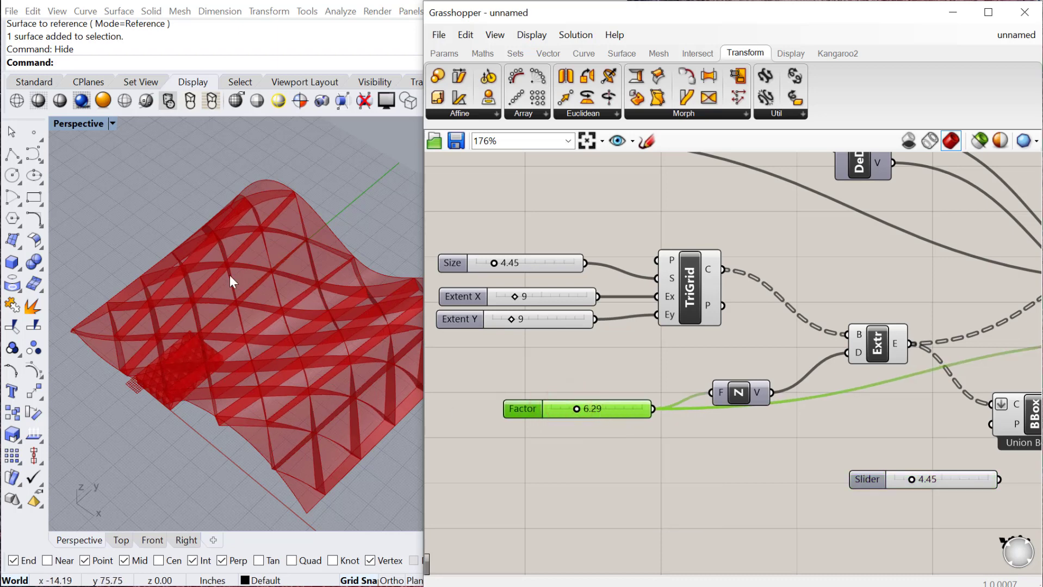
right_drag(227, 419, 204, 323)
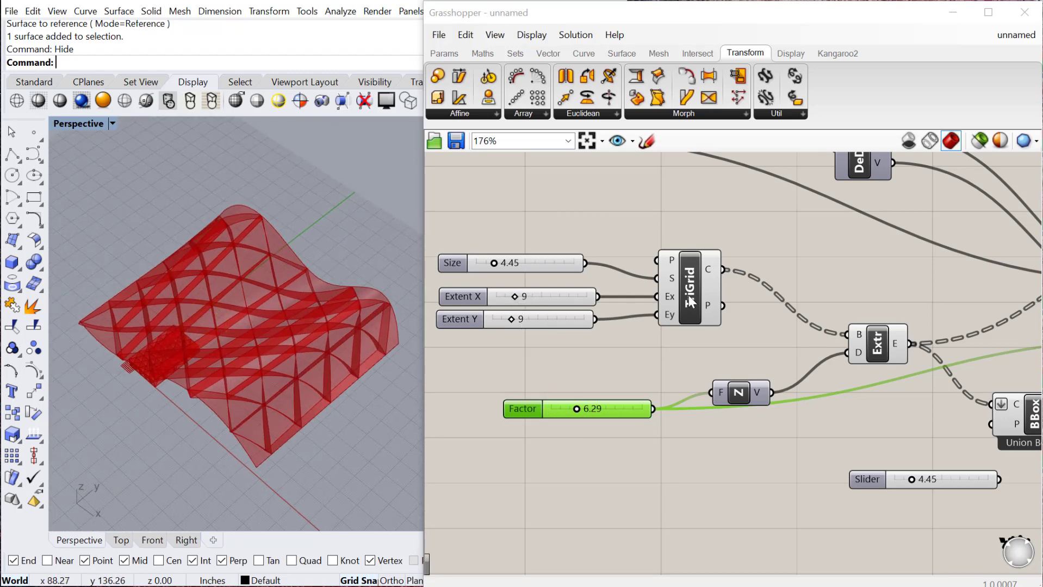
Nudge the TriGrid component slightly away from its sliders, and set both Extent X and Extent Y to 5
drag(688, 295, 696, 294)
drag(520, 297, 501, 323)
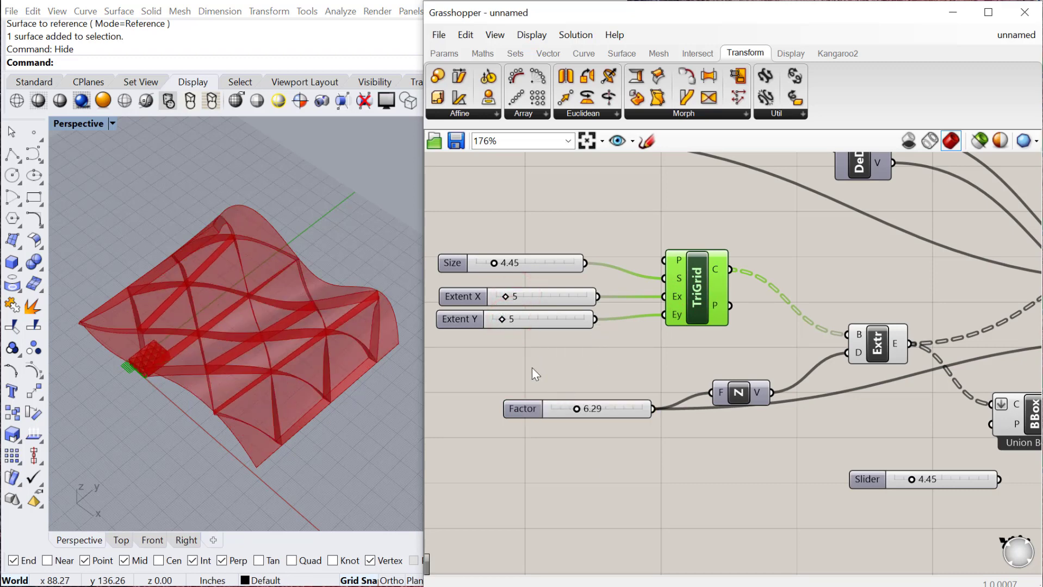
scroll(531, 373, down, 2)
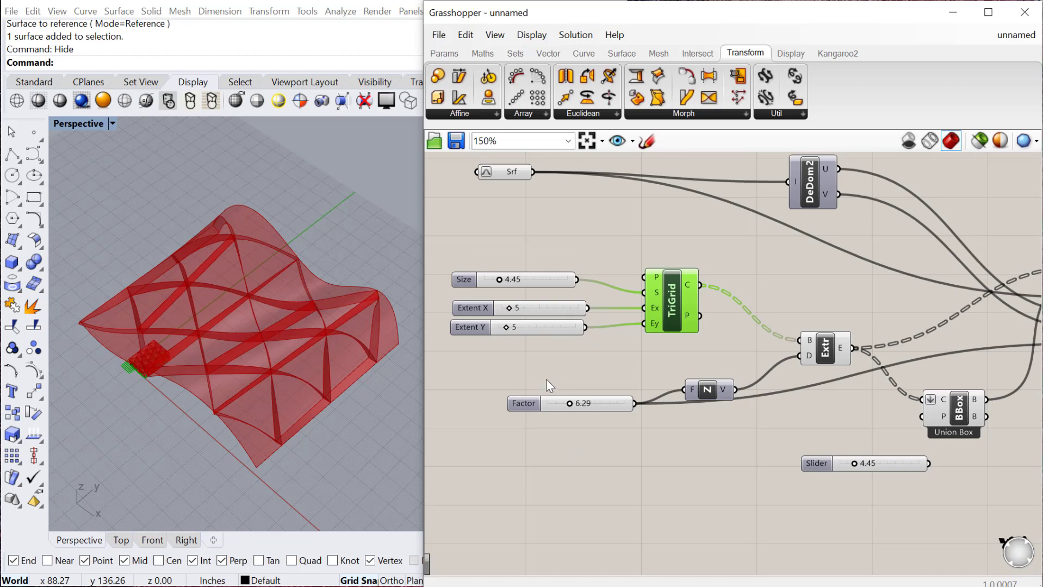